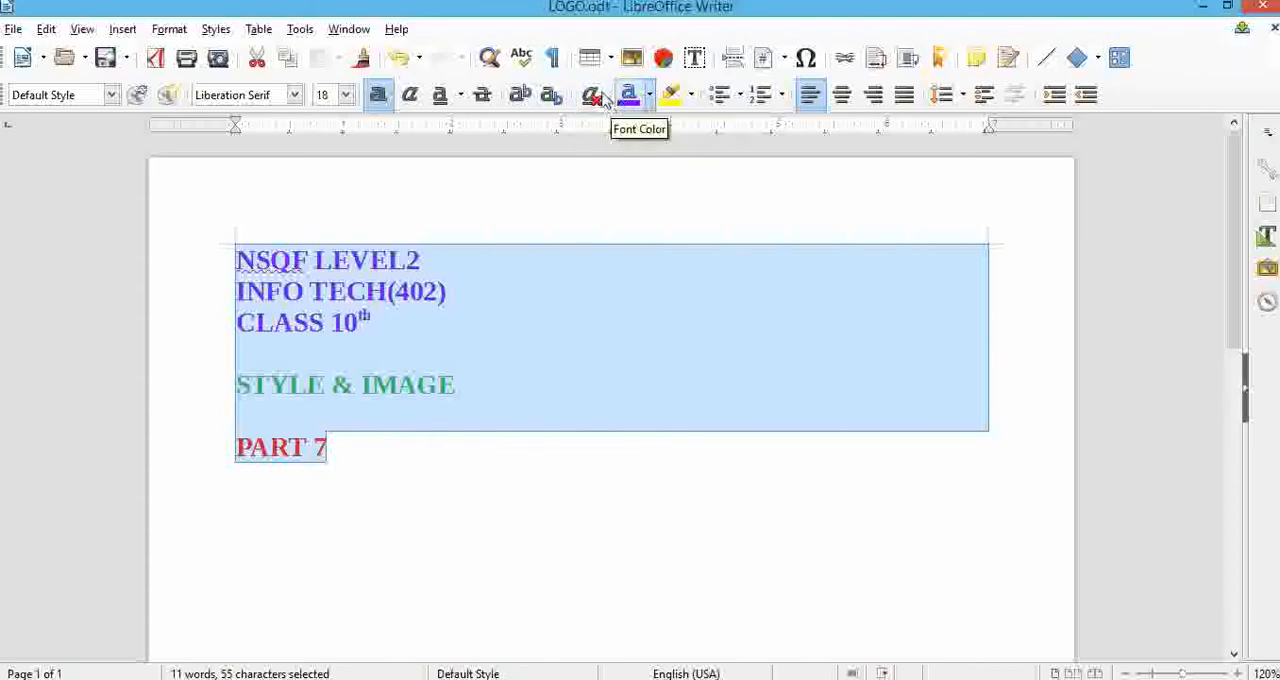
Clear the direct formatting of the selected text and delete all of it from the page.
left_click(592, 96)
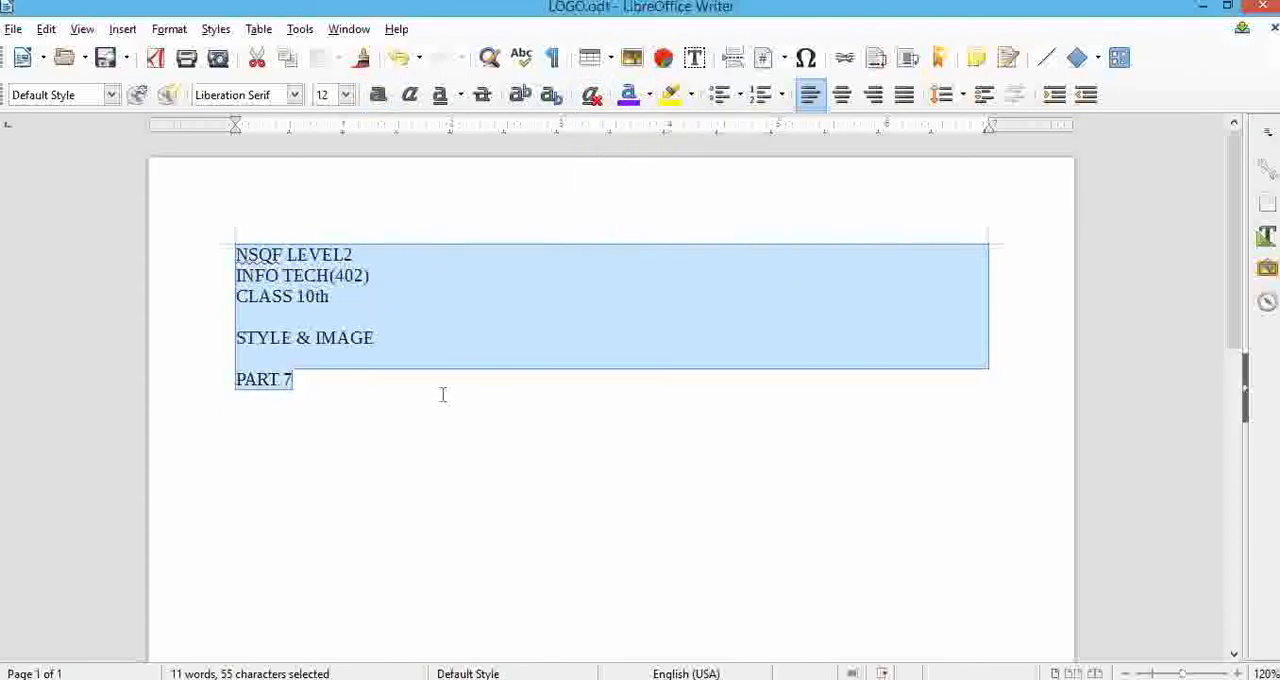
left_click_drag(436, 387, 238, 246)
key("BackSpace")
Enter the heading SKYTECH4EDU and insert the dummy text paragraph below it with the "dt" AutoText.
type("SKY")
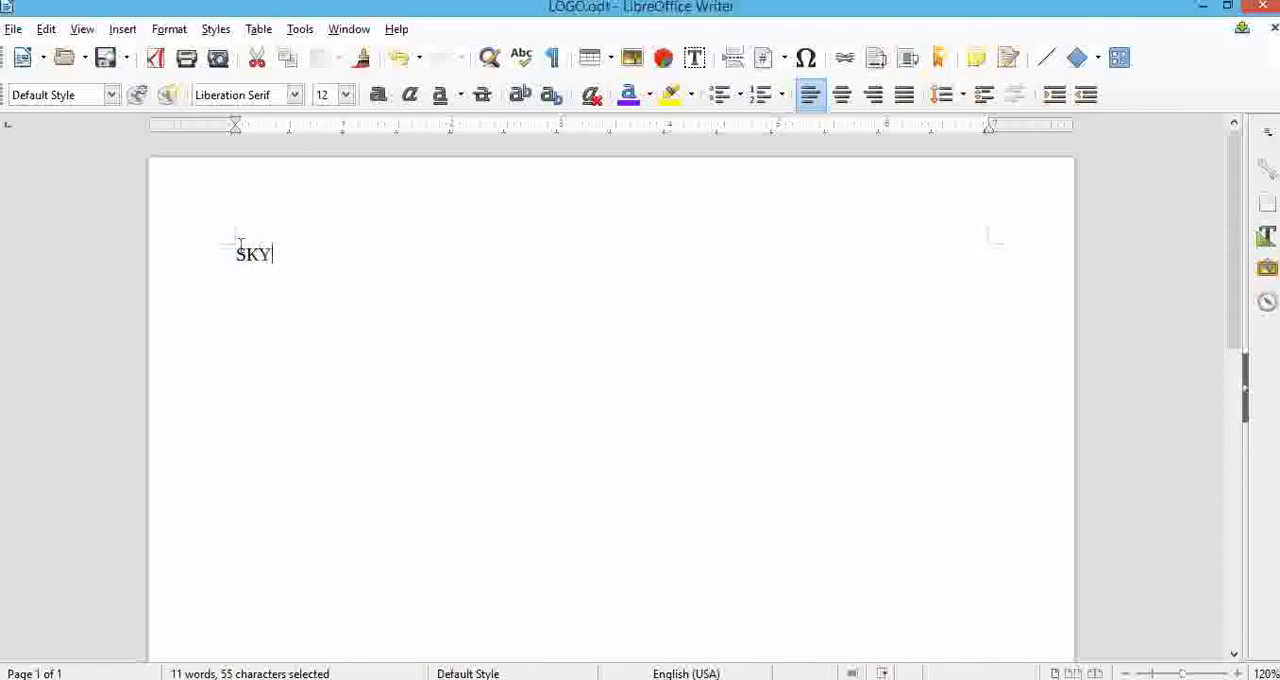
type("TECH")
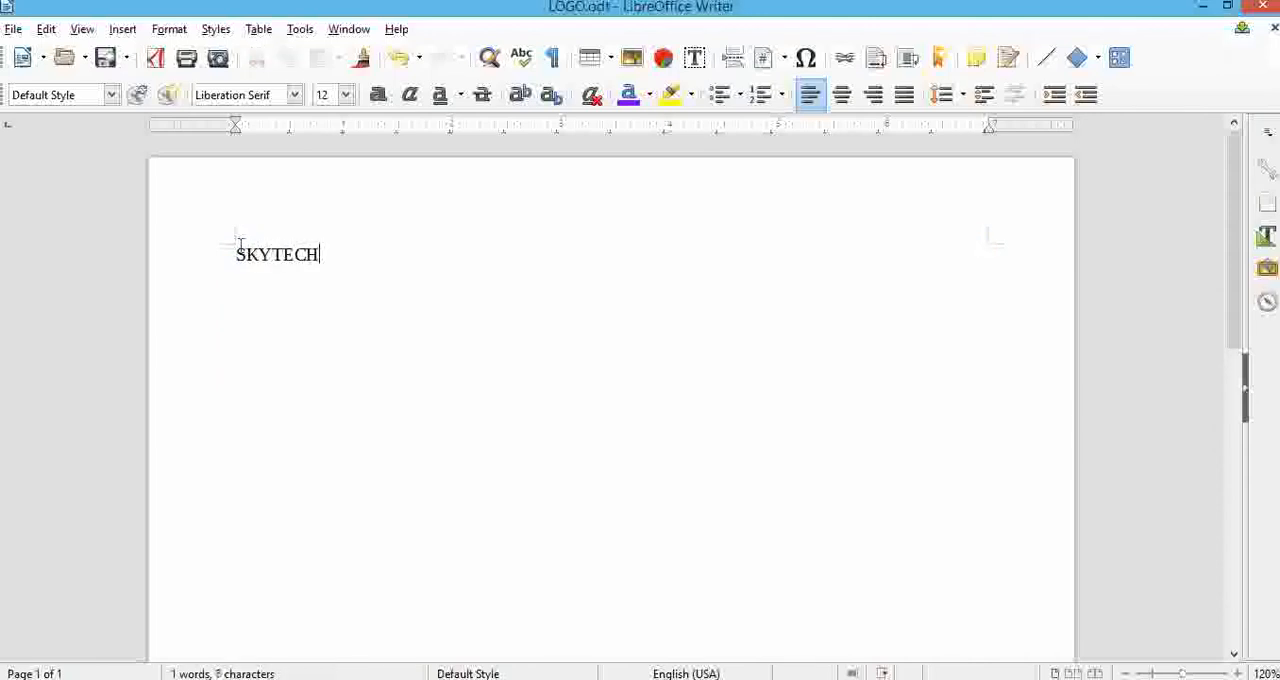
type("4EDU")
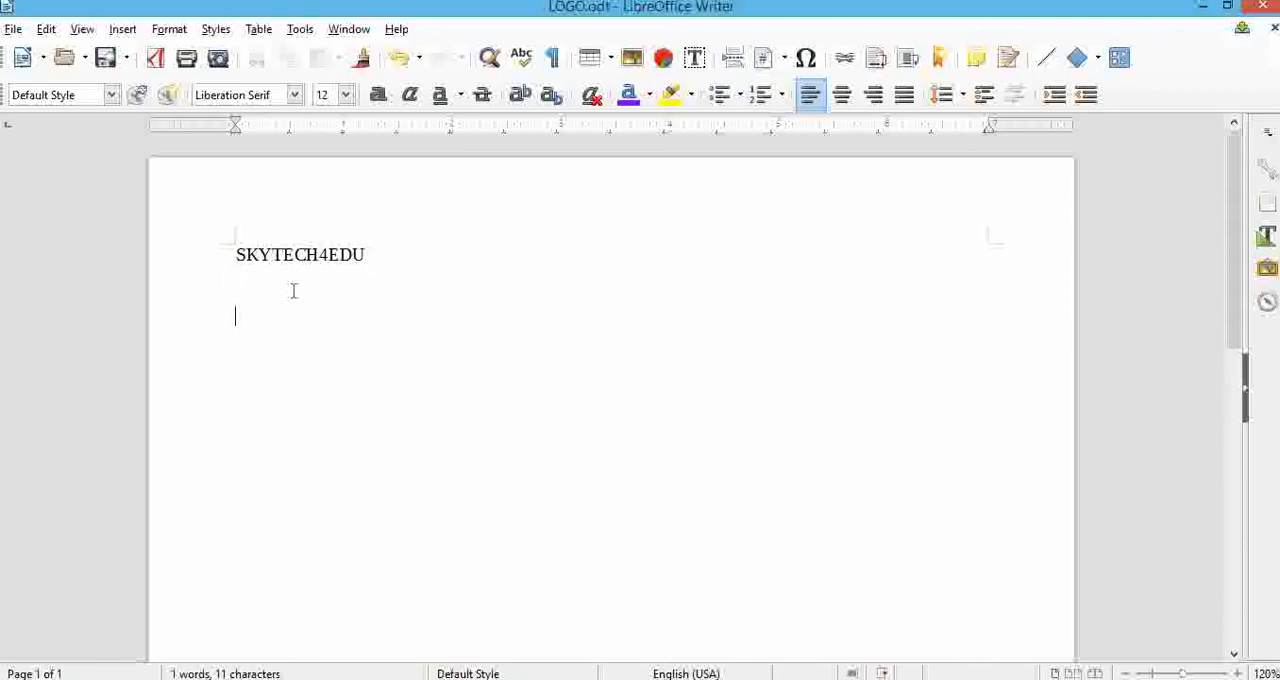
type("dt")
key("F3")
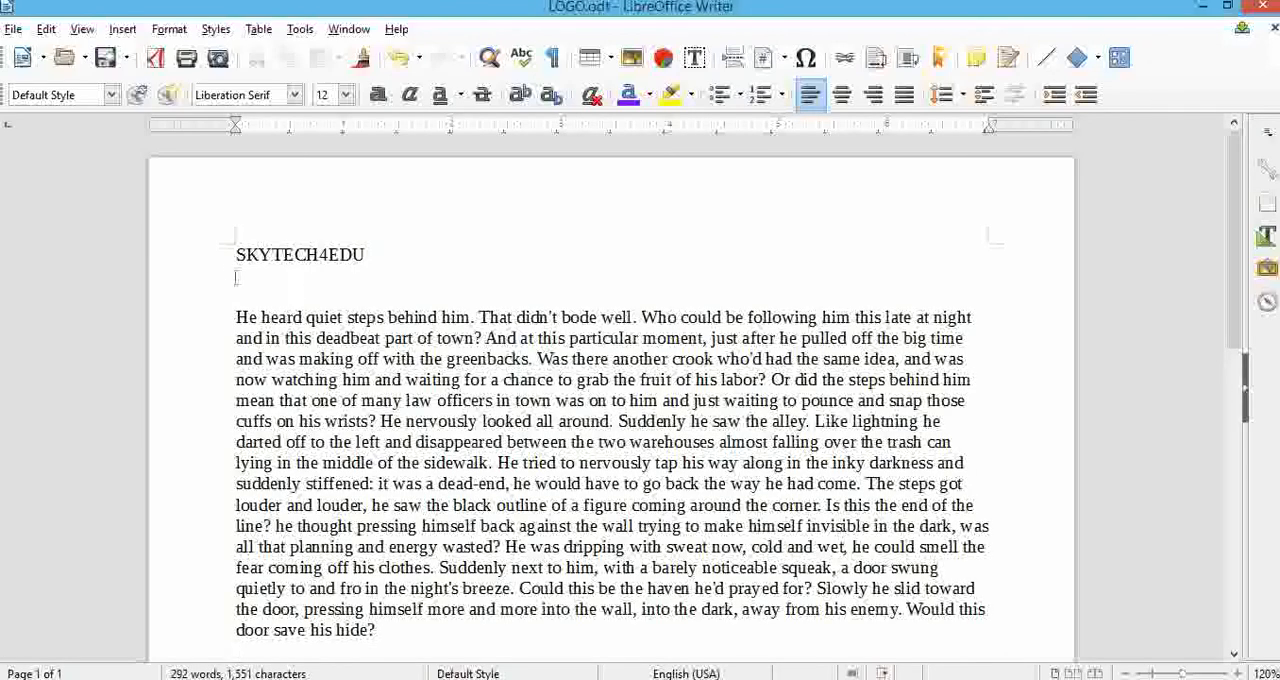
Apply the Title paragraph style to the SKYTECH4EDU heading.
left_click_drag(236, 252, 373, 257)
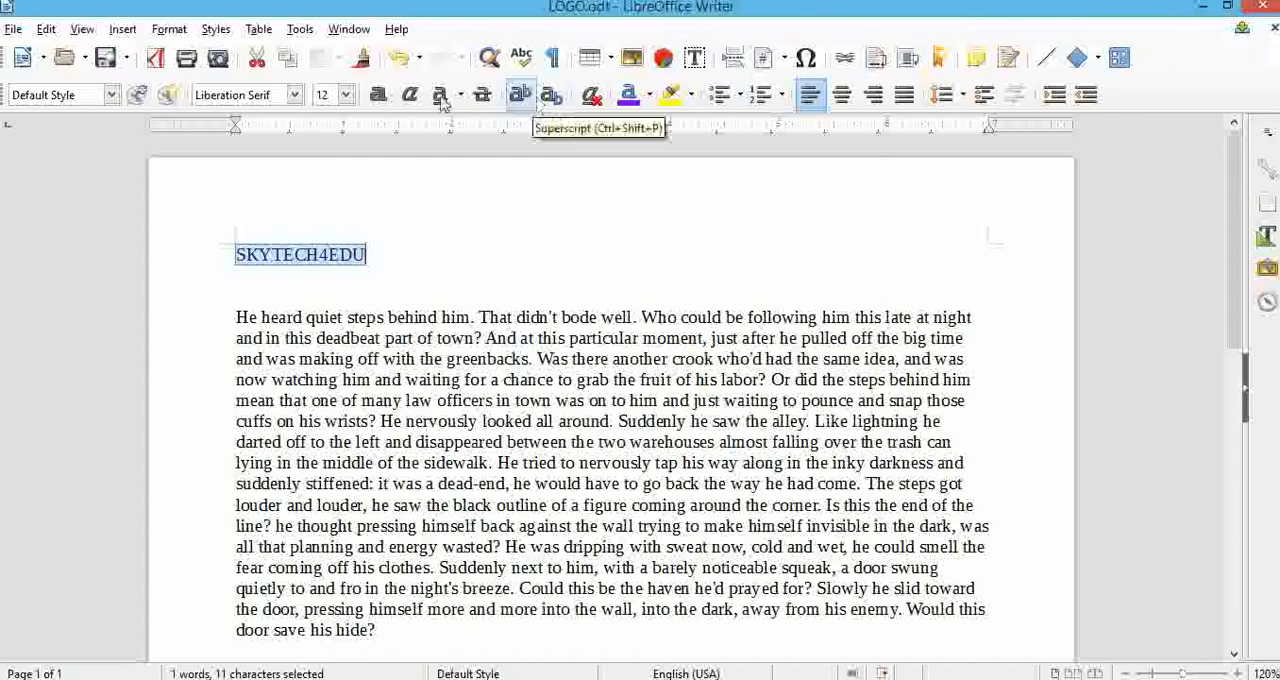
left_click(111, 95)
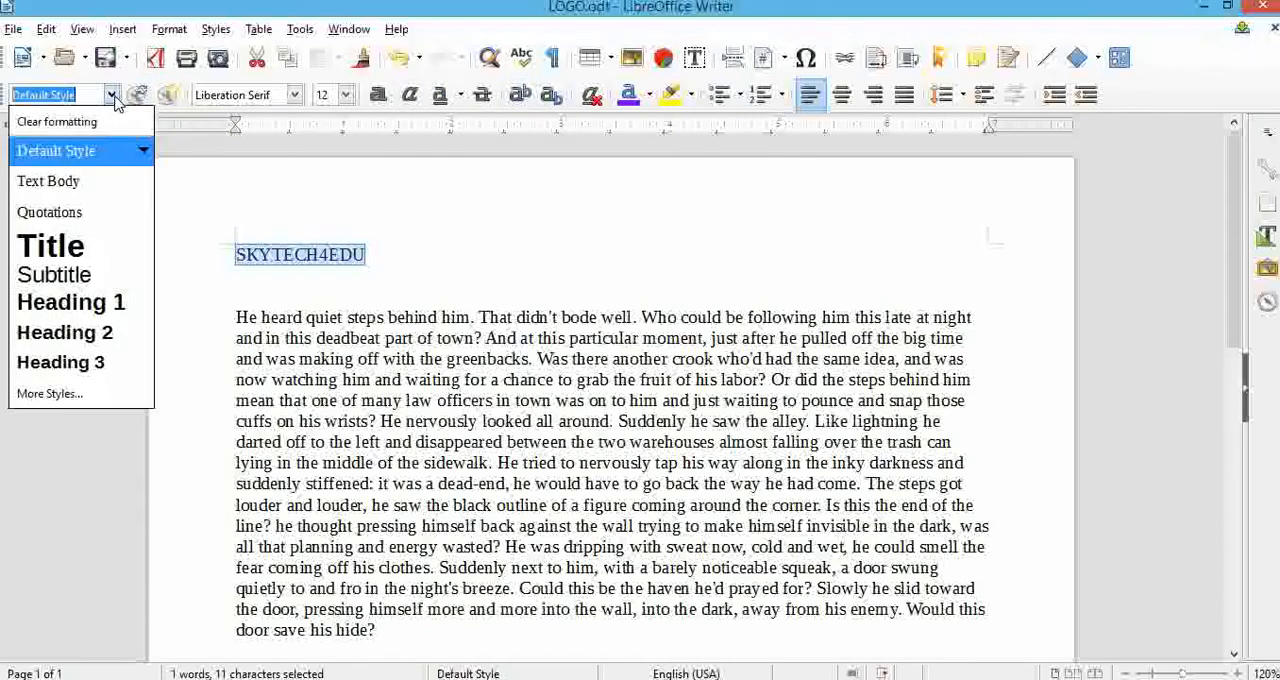
left_click(84, 250)
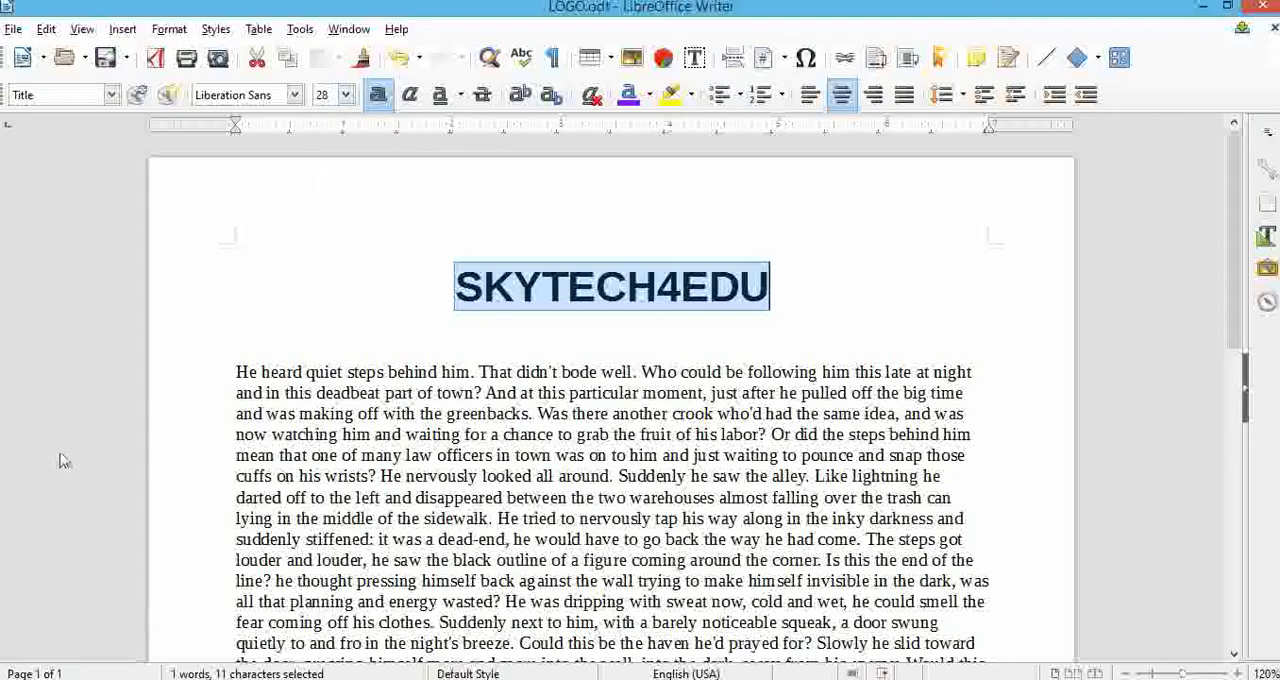
Show Styles and Formatting and apply the Internet Link character style to "fruit" and "particular" using Fill Format Mode.
left_click(216, 30)
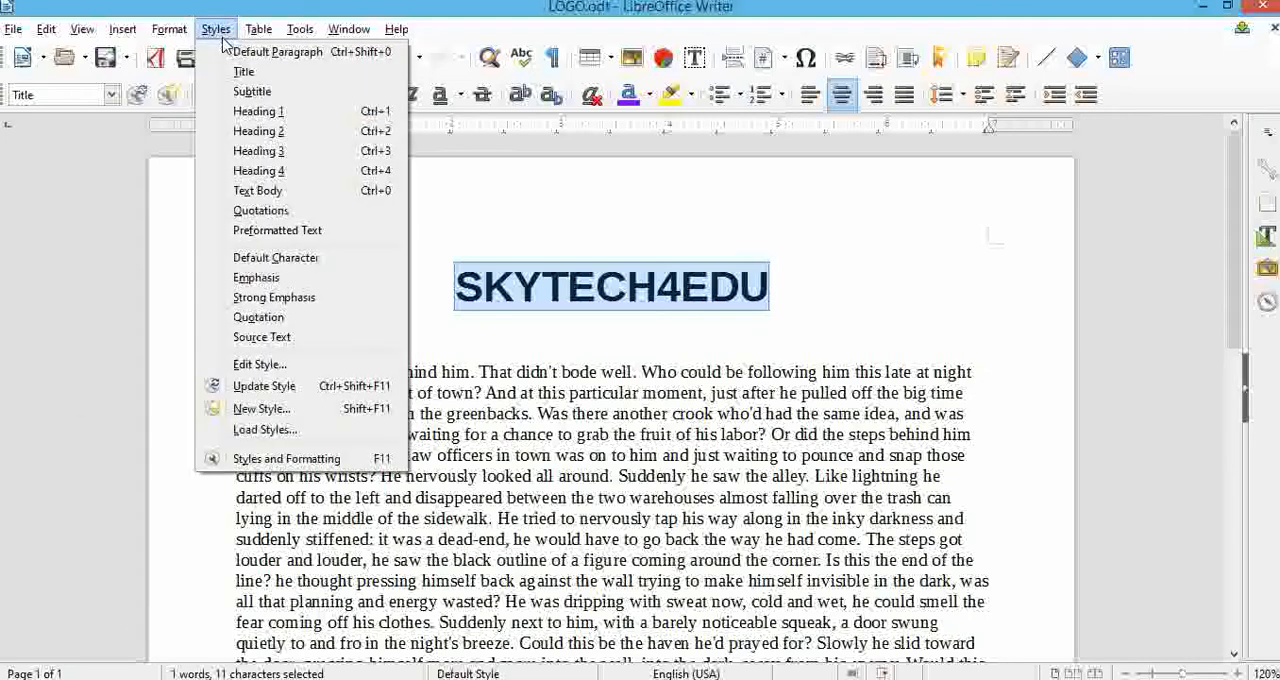
left_click(279, 459)
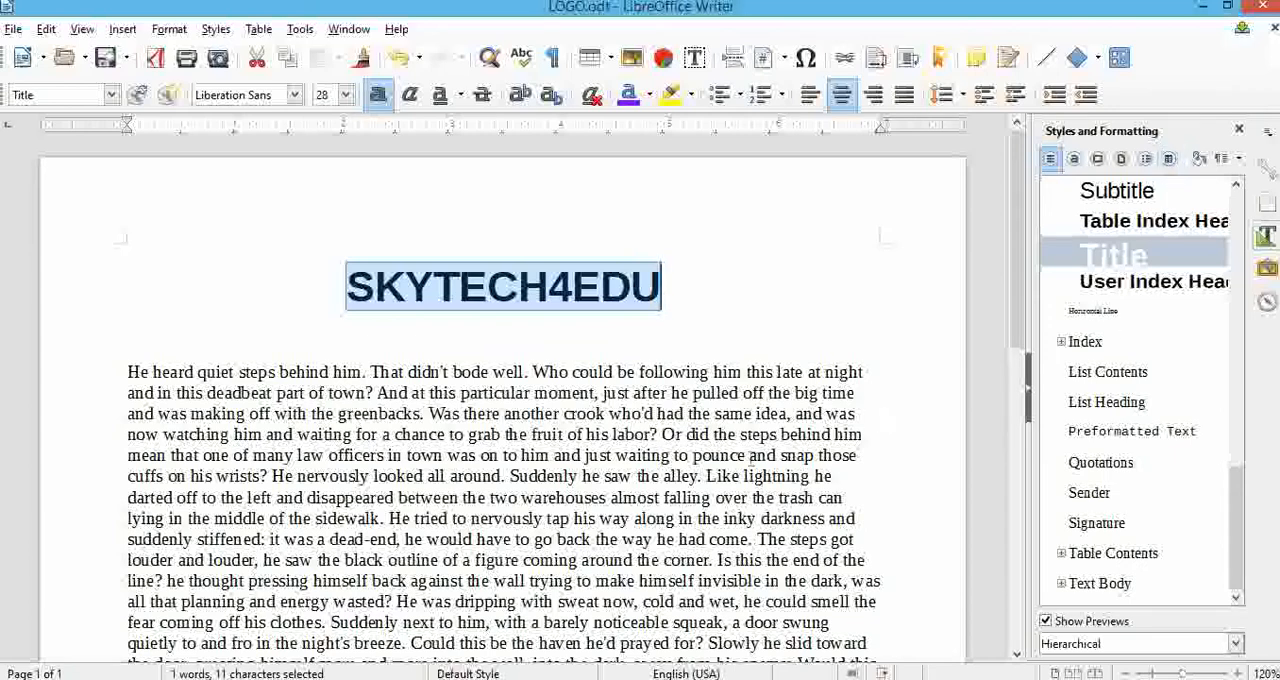
scroll(750, 455, "down", 1)
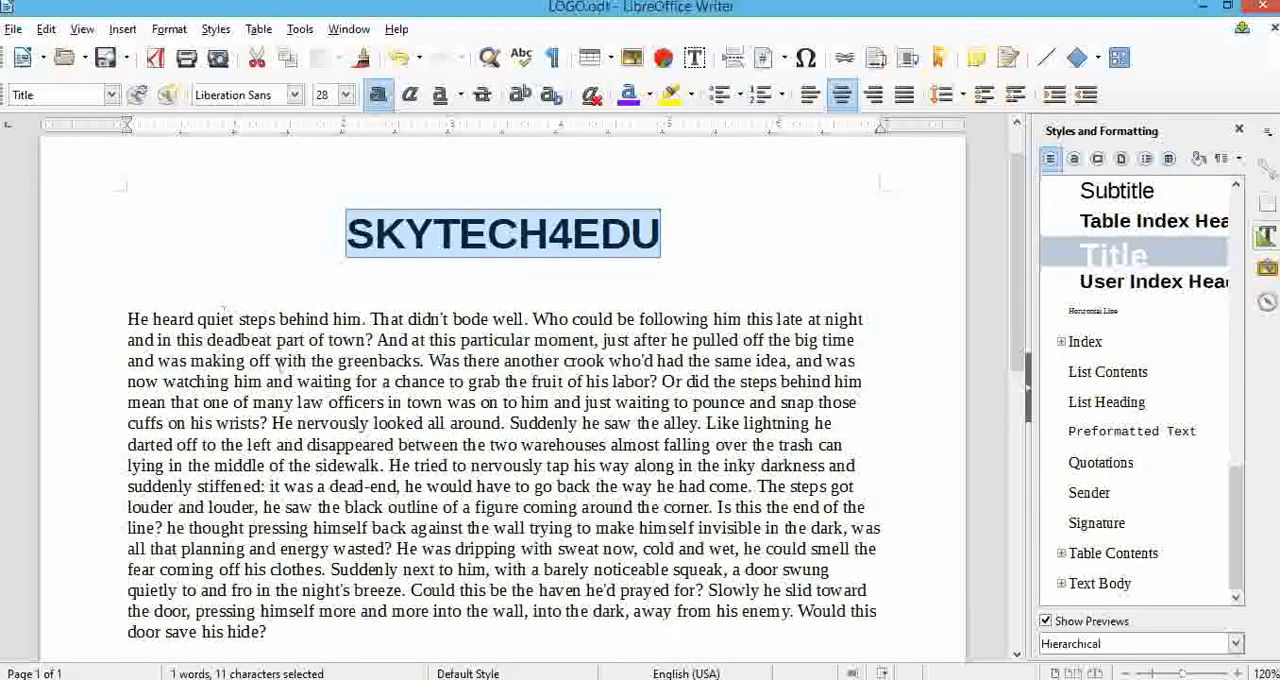
left_click(1075, 159)
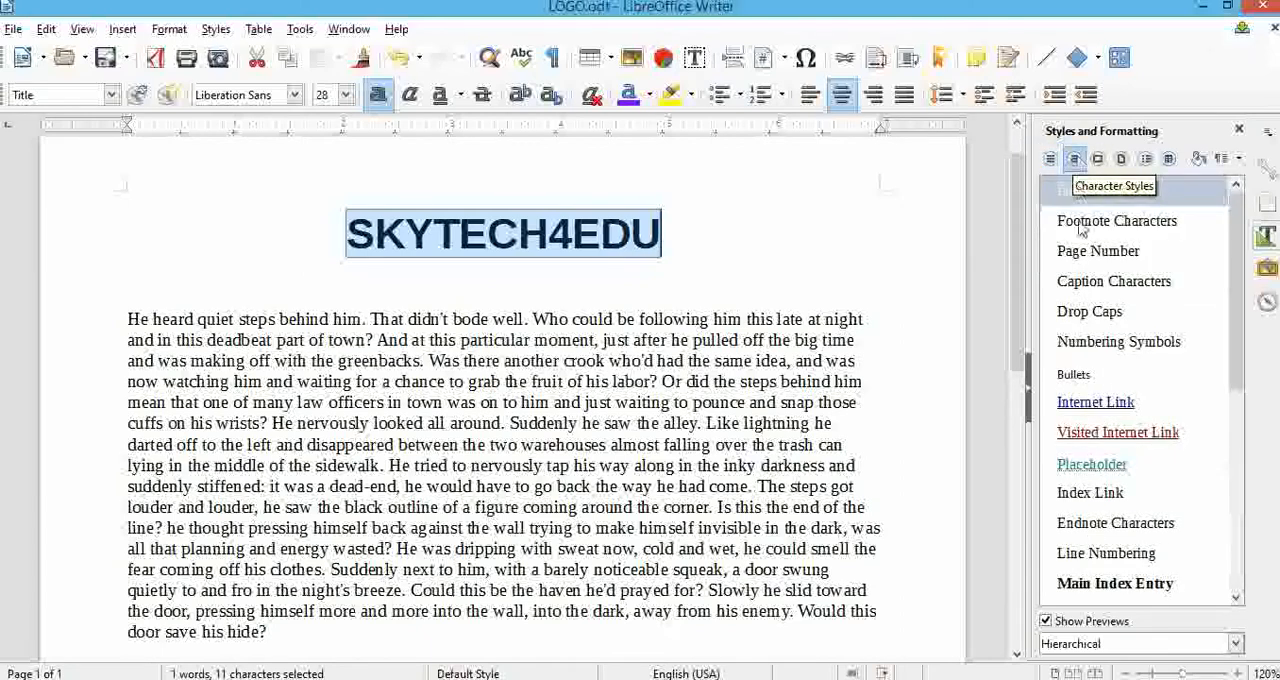
left_click(1097, 405)
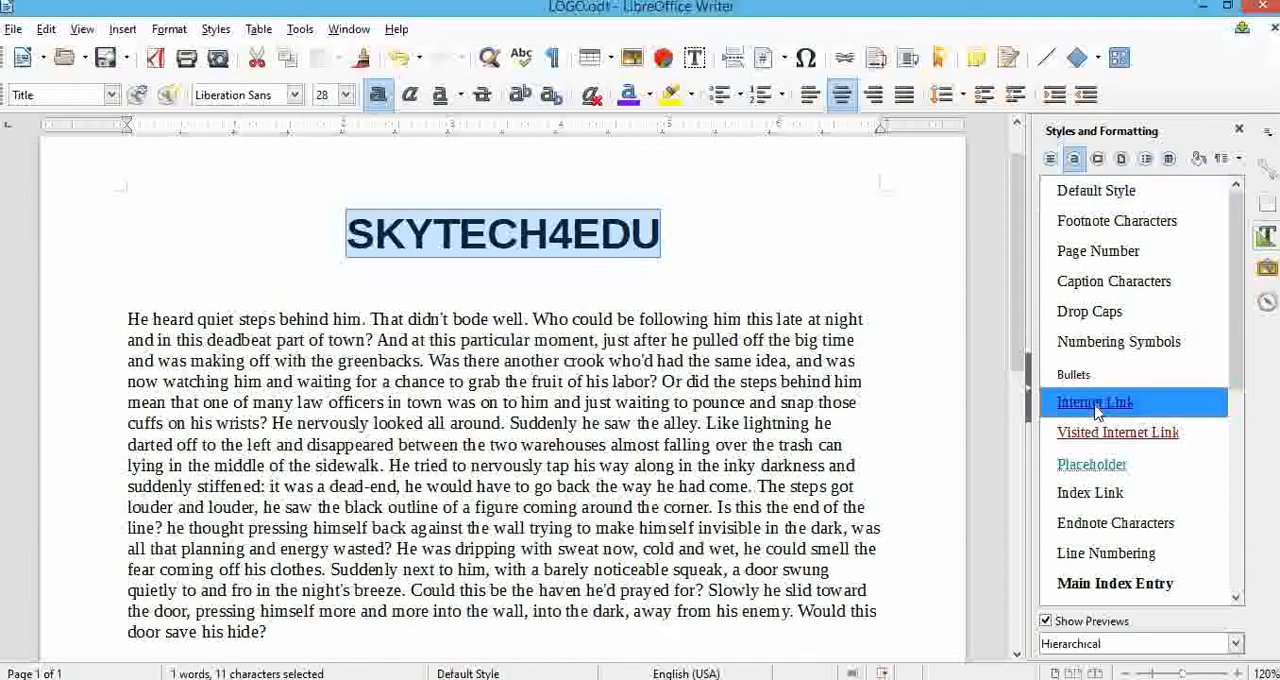
left_click(1199, 160)
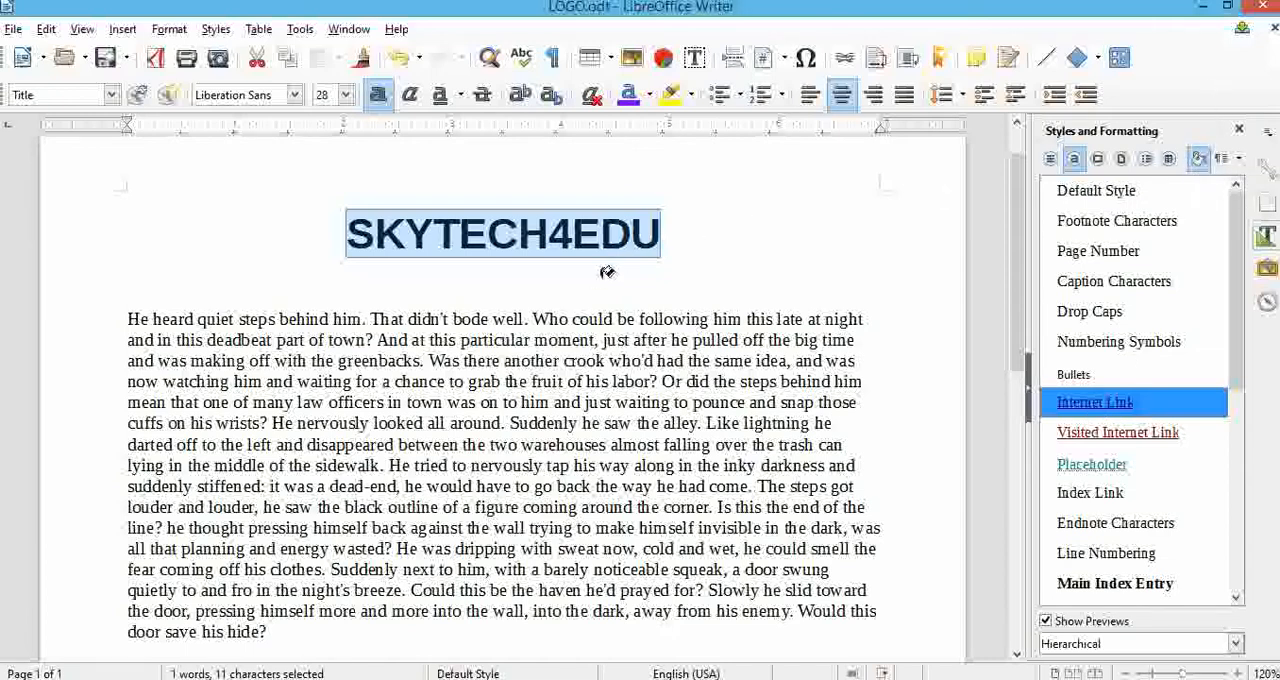
left_click(555, 375)
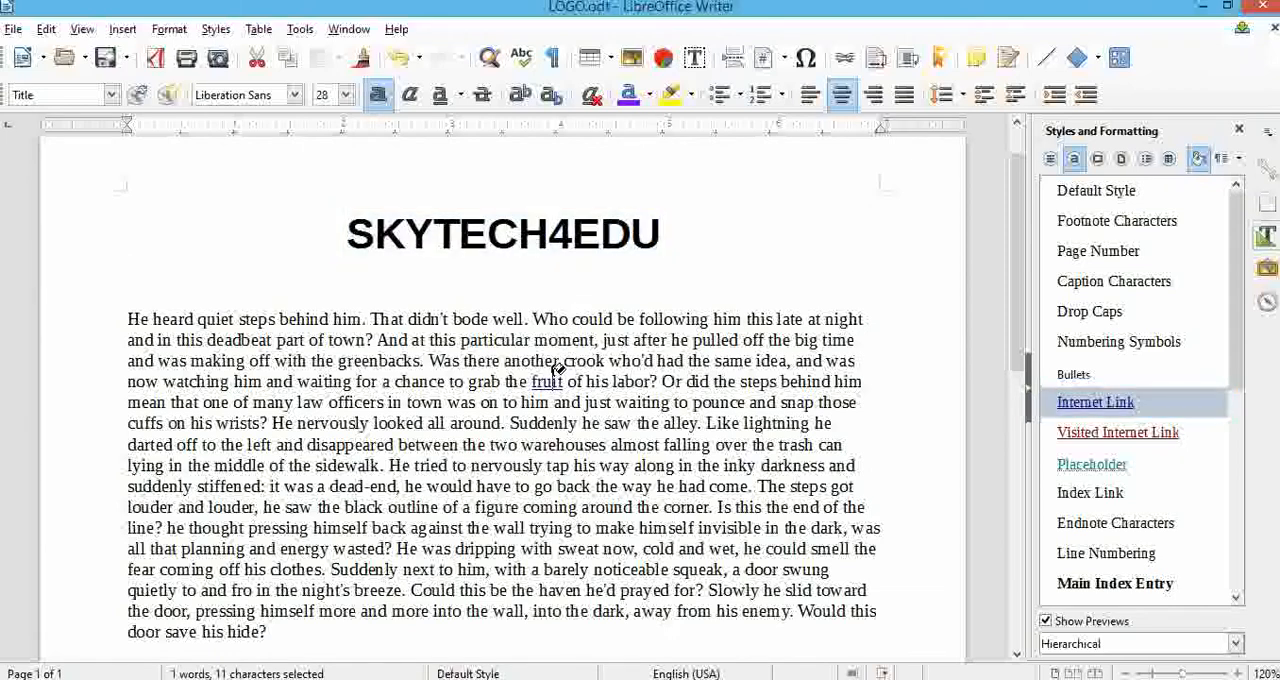
left_click(527, 342)
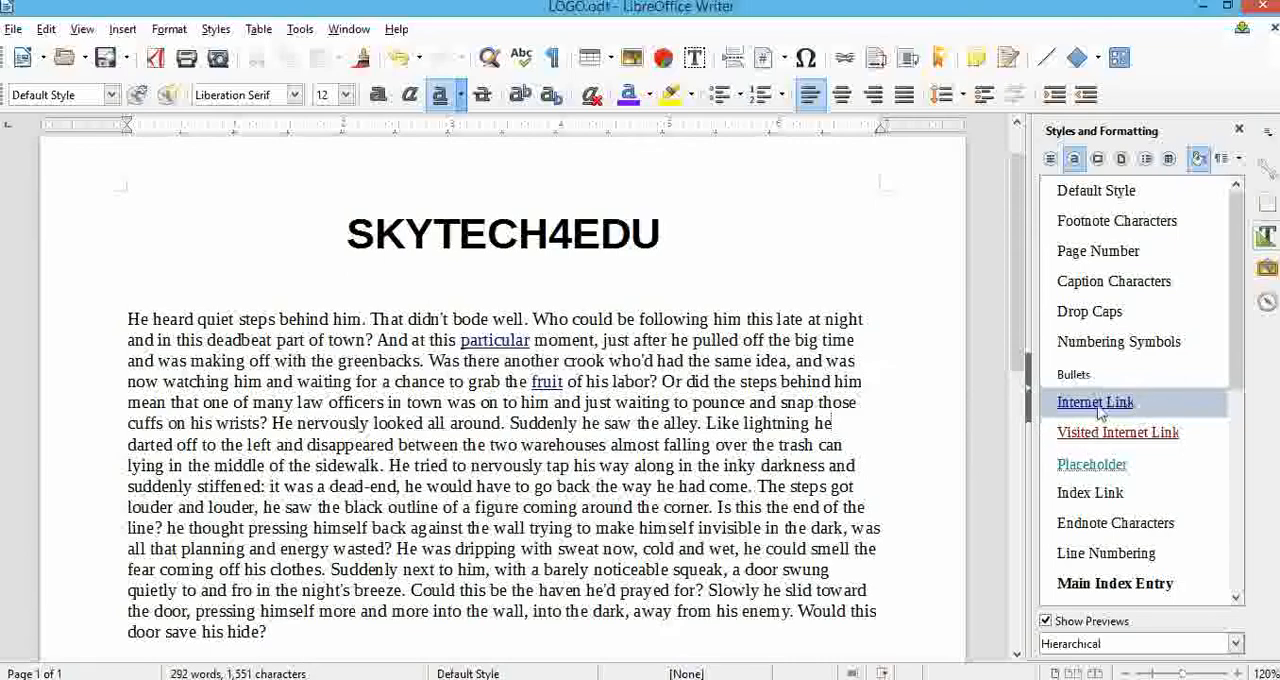
Try the Title, User Index Heading, Table Index Heading and List Contents paragraph styles on the body paragraph.
left_click(1050, 158)
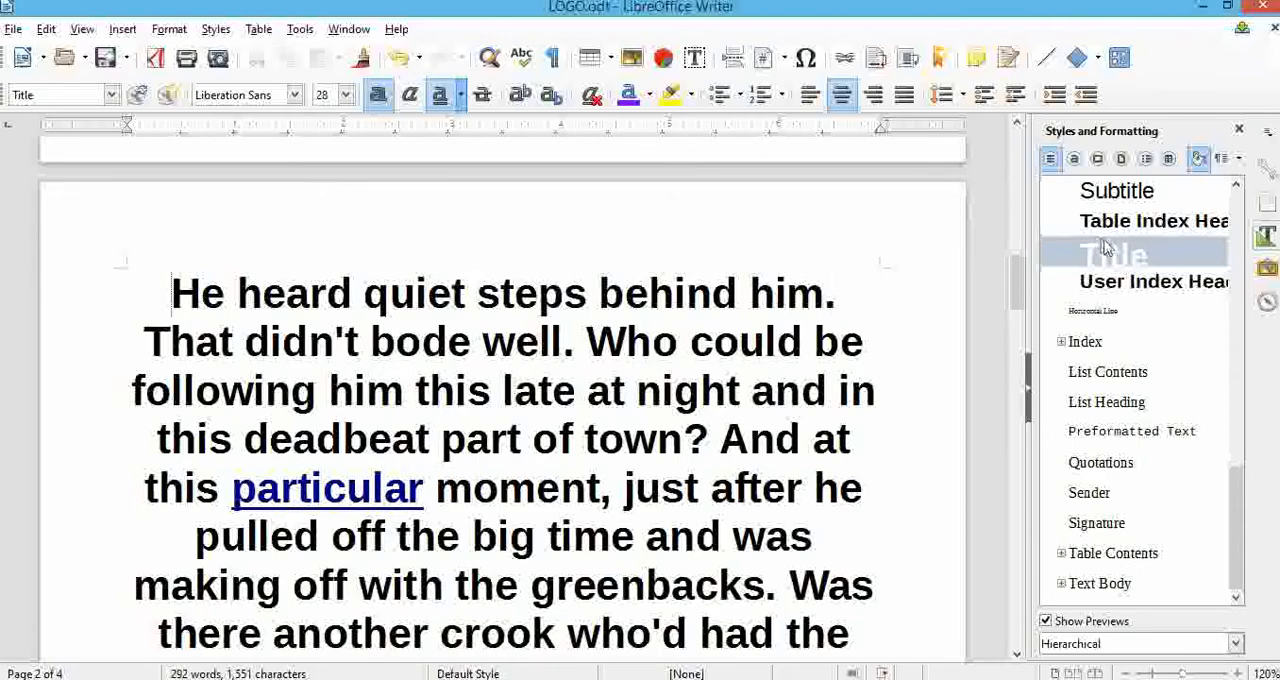
double_click(1133, 285)
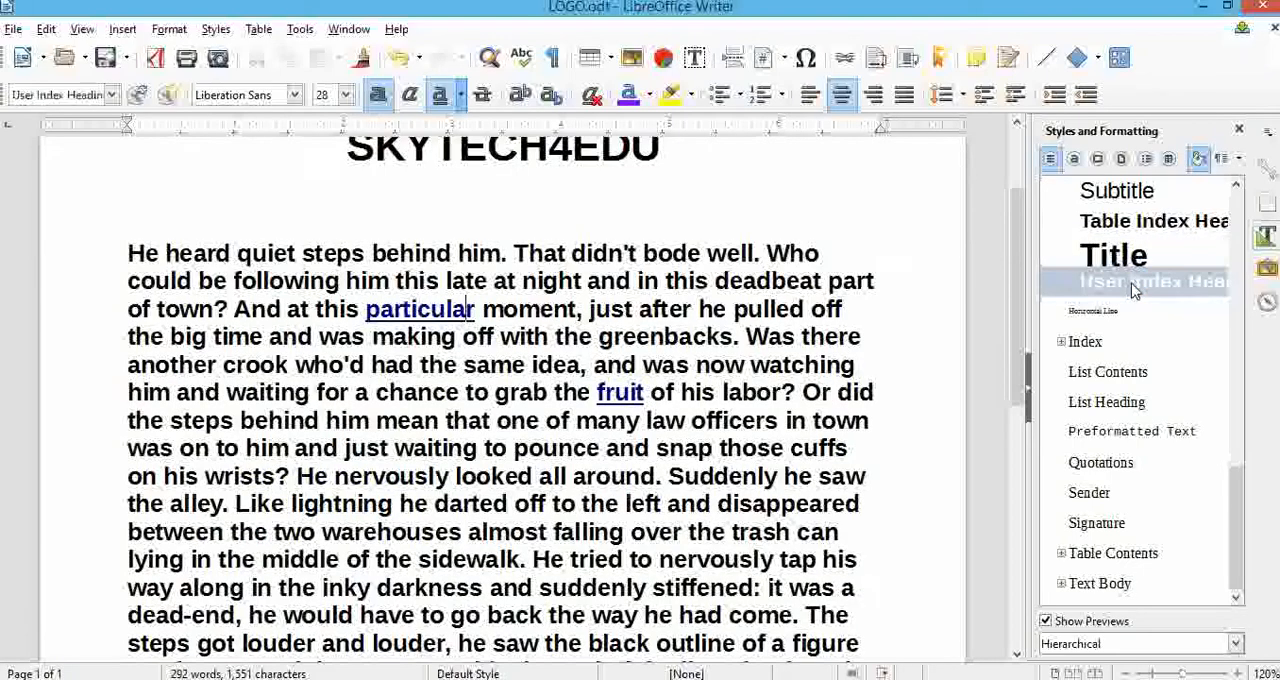
double_click(1135, 226)
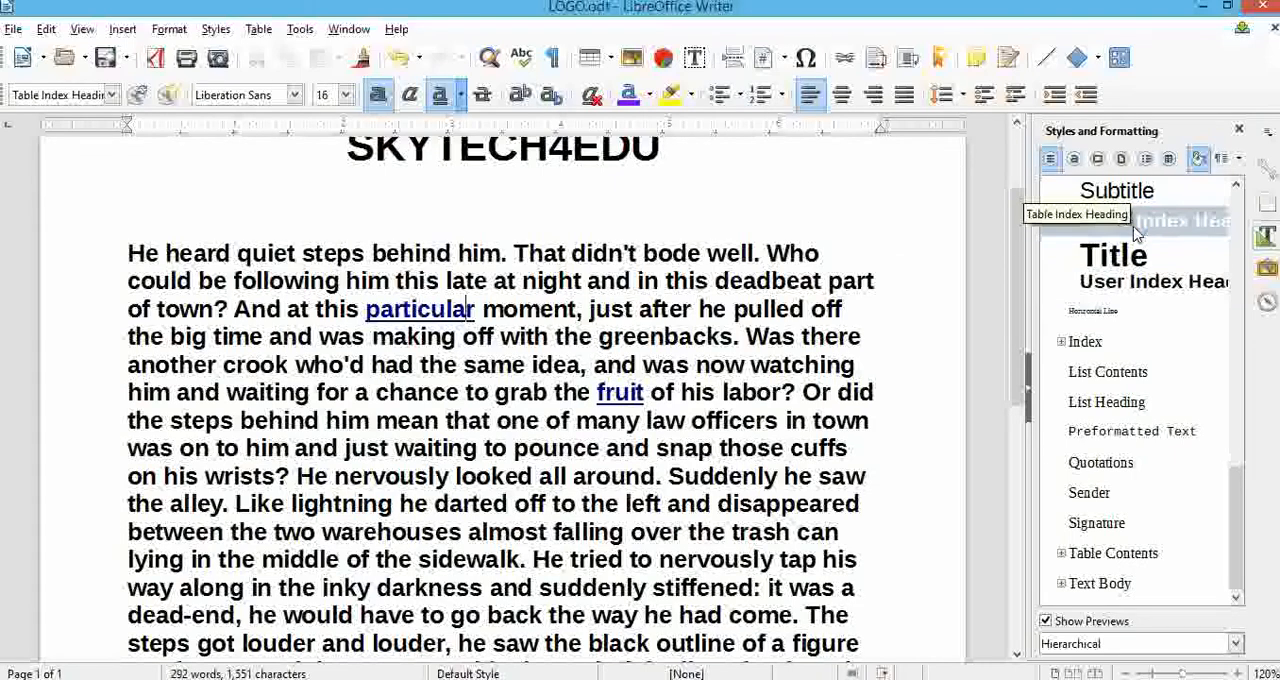
double_click(1117, 373)
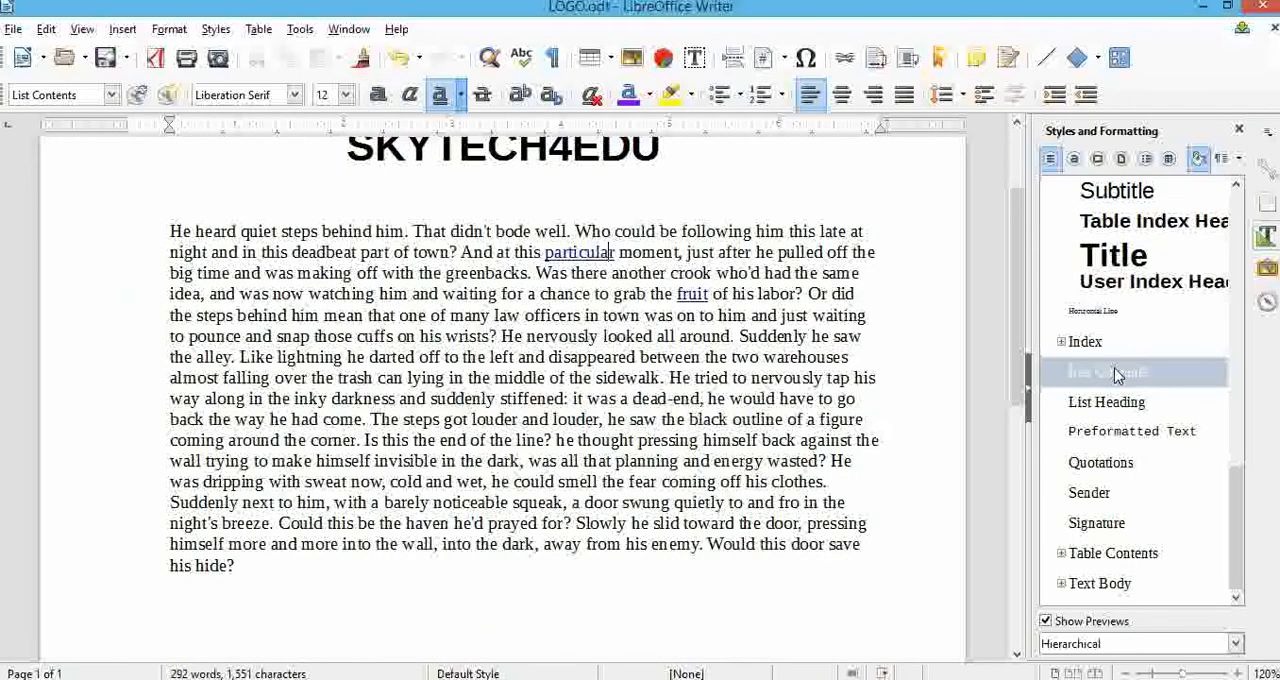
Reset the word "particular" to the default character style and apply the Quotations paragraph style to the body paragraph.
scroll(795, 360, "up", 3)
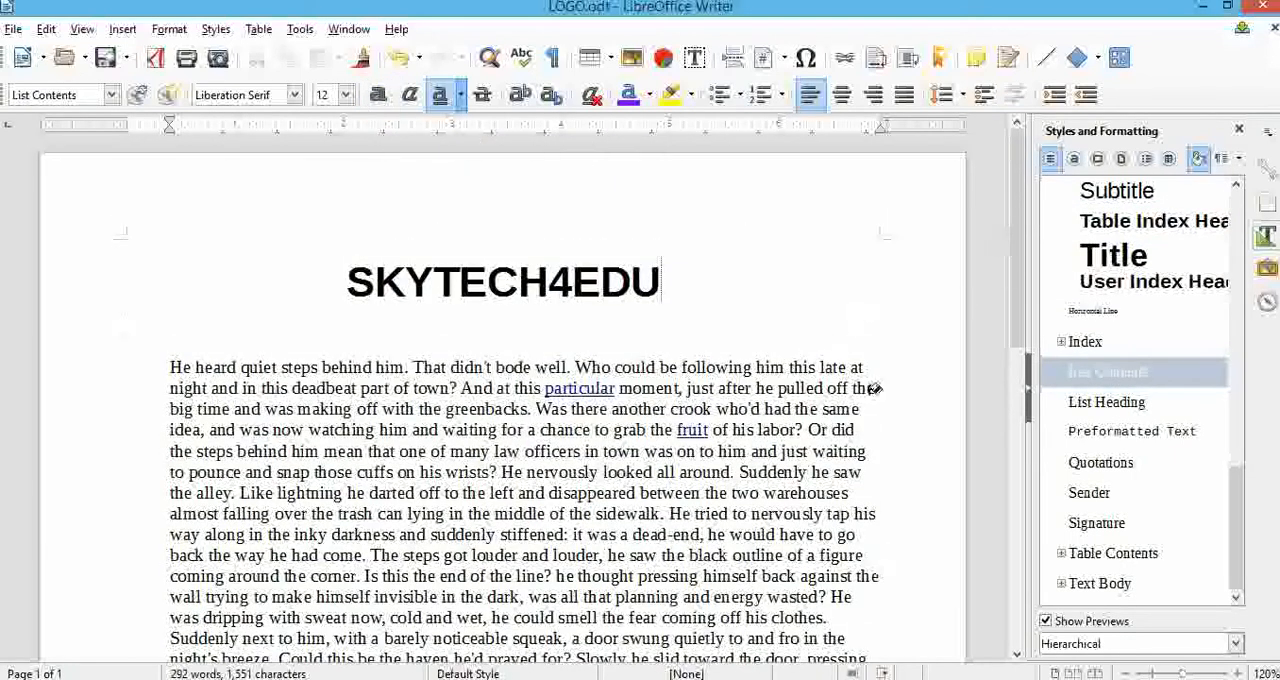
left_click(1074, 160)
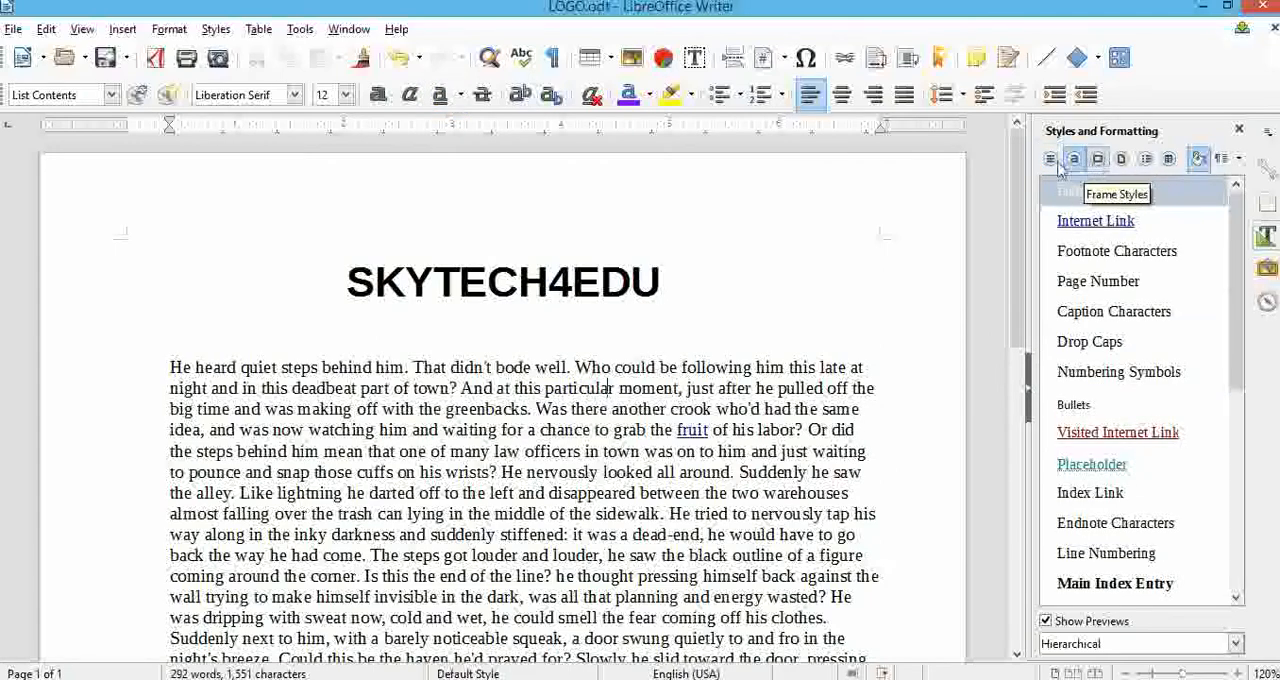
left_click(1050, 160)
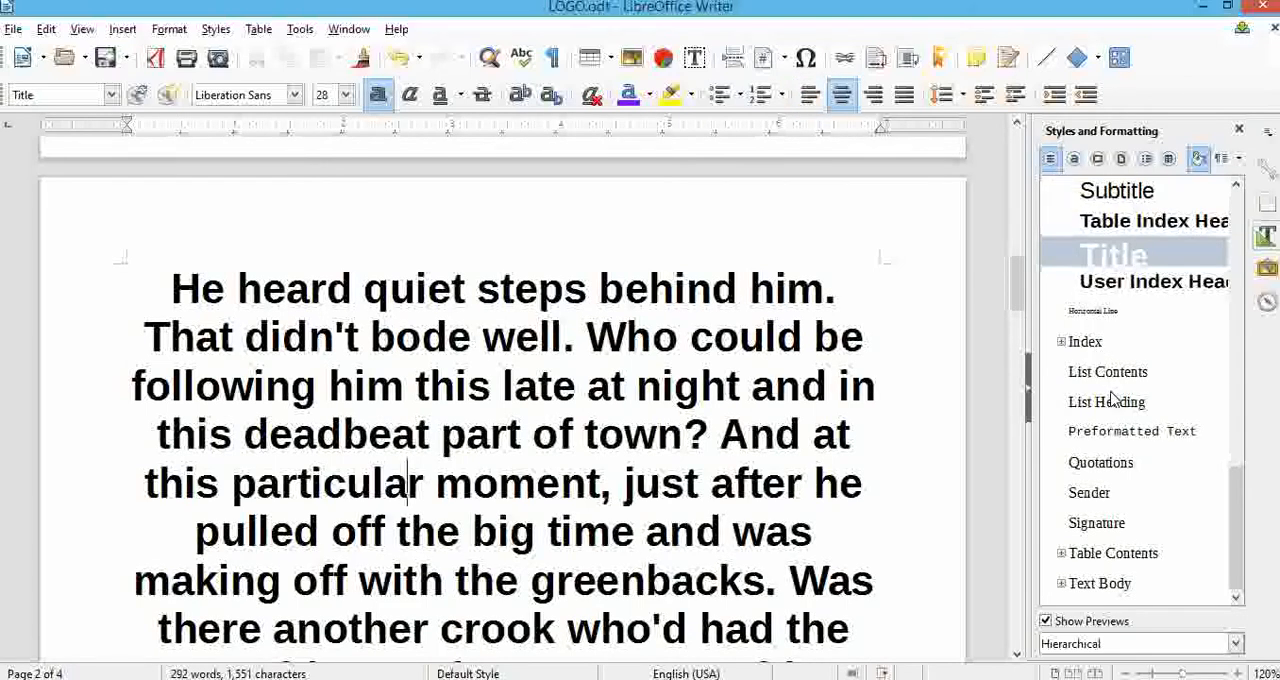
double_click(1112, 466)
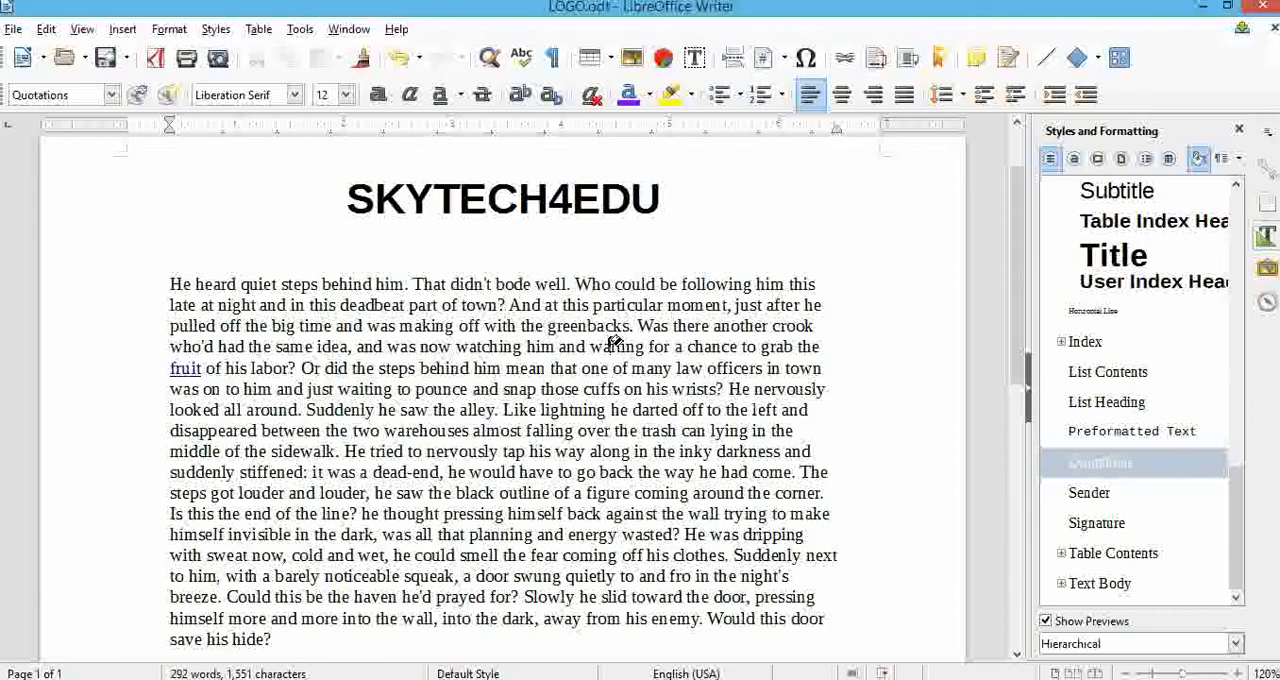
Create a new paragraph style named mysty from the body paragraph and update the style from the selection.
left_click(1239, 162)
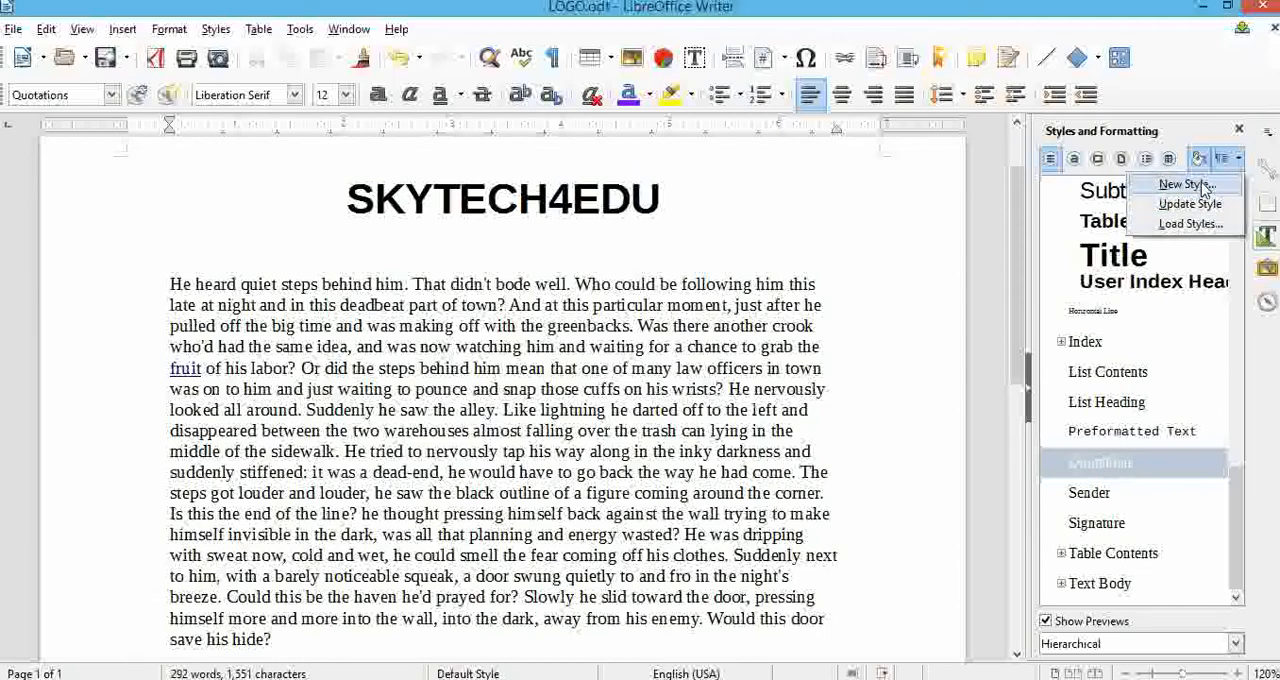
left_click(1205, 188)
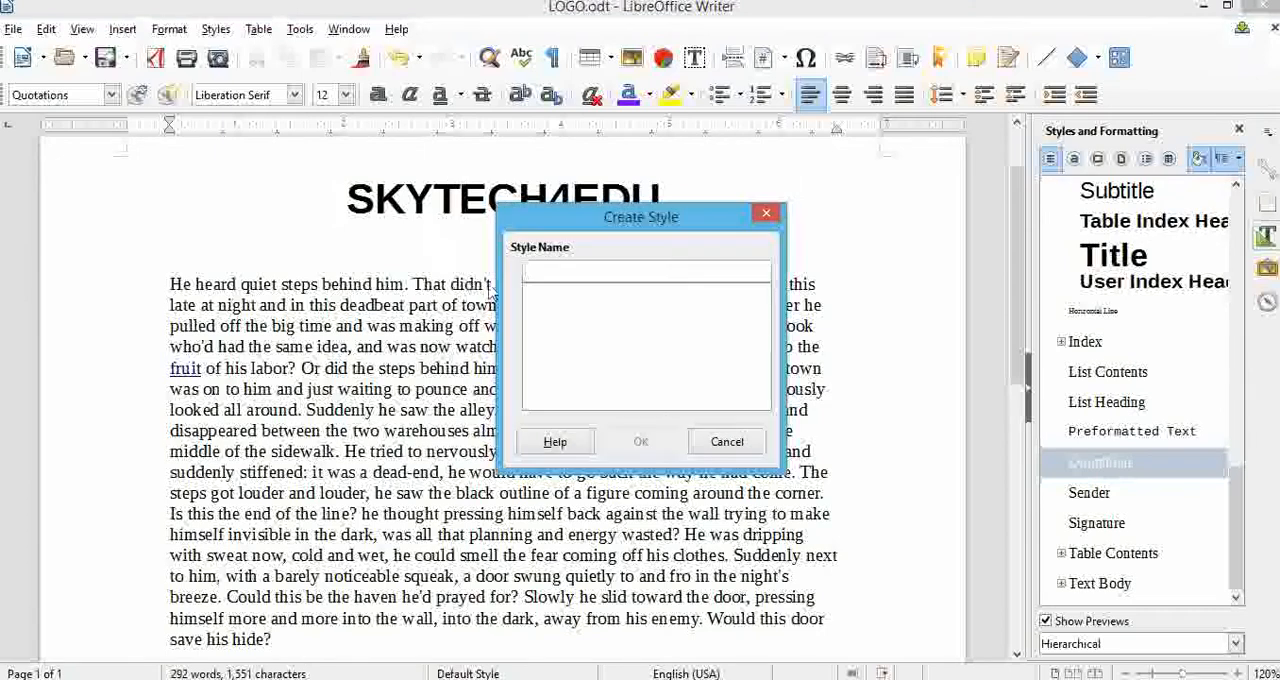
type("m")
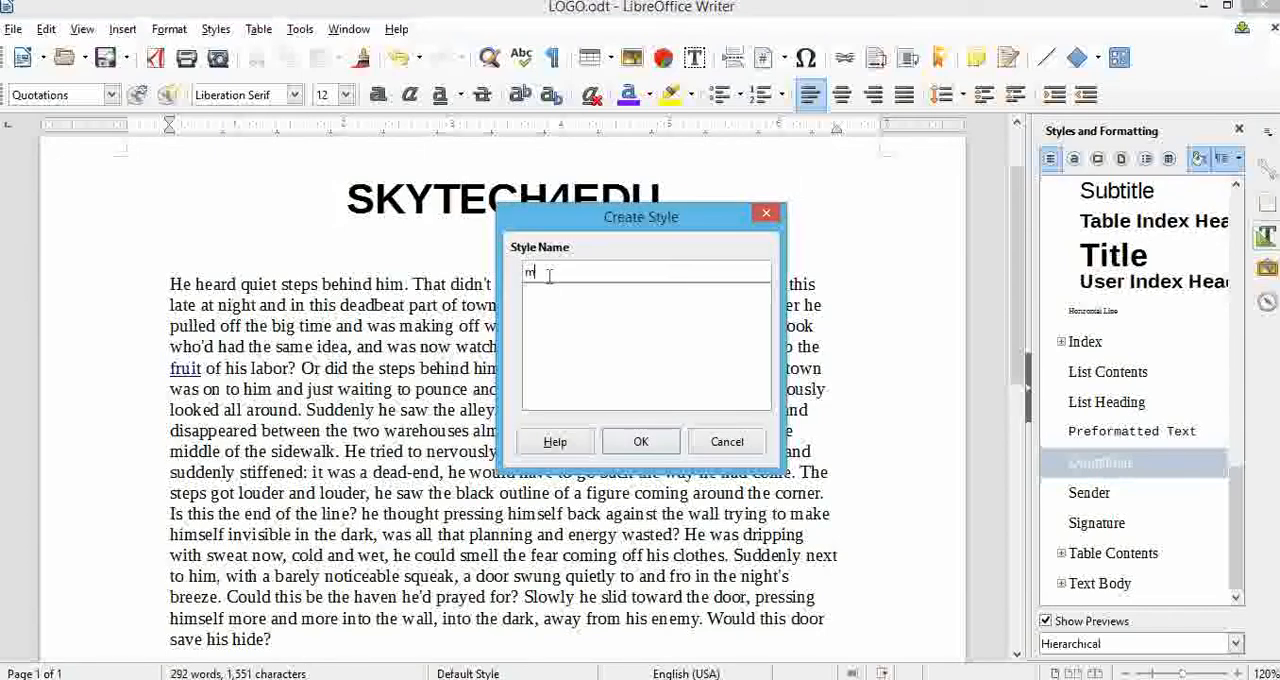
type("ysty")
left_click(646, 442)
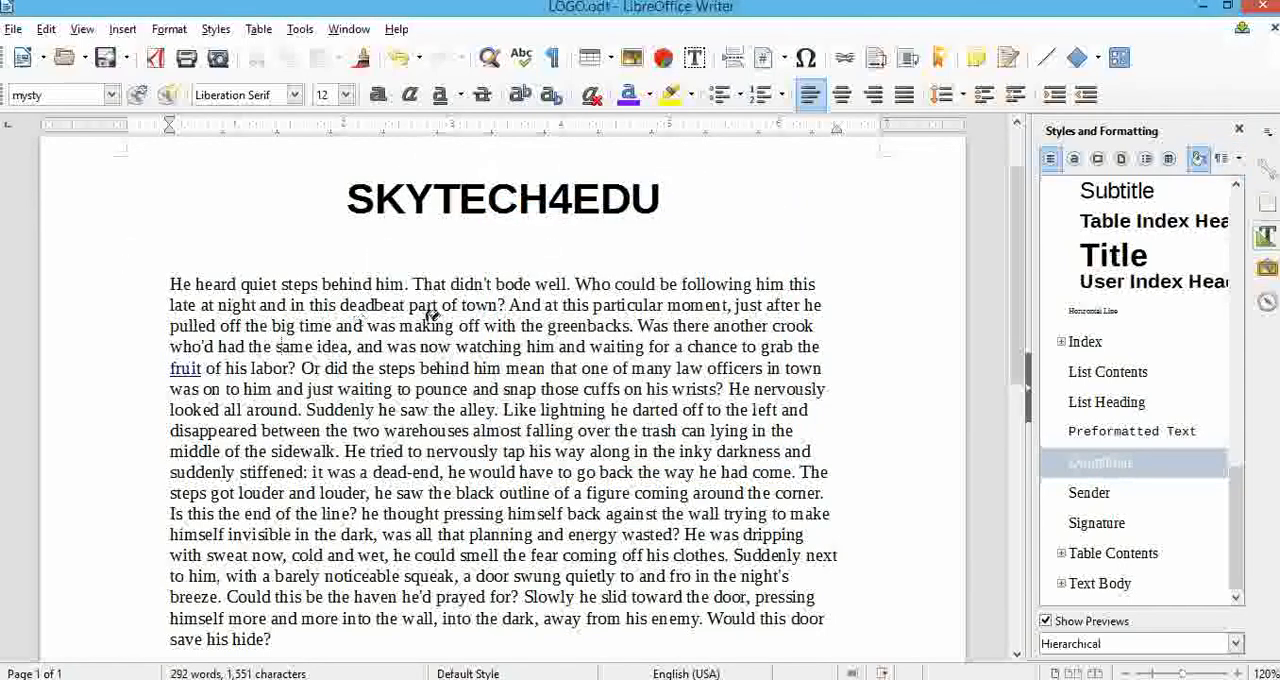
left_click(1230, 158)
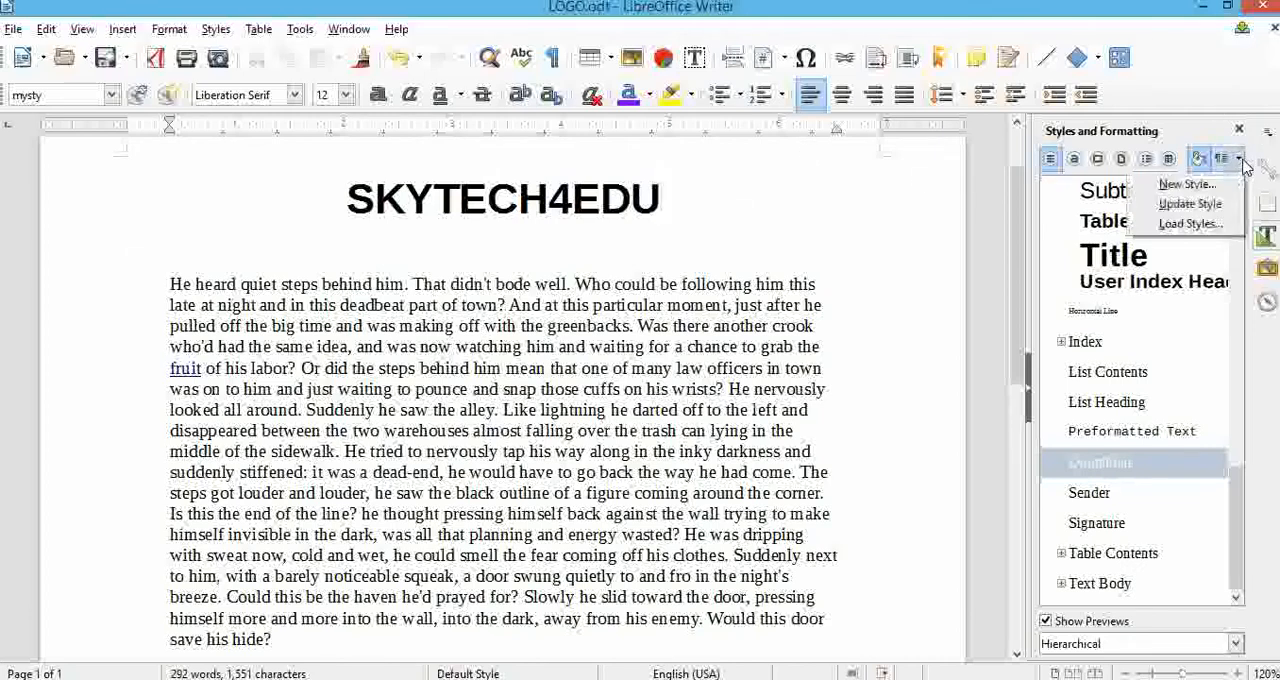
left_click(1220, 210)
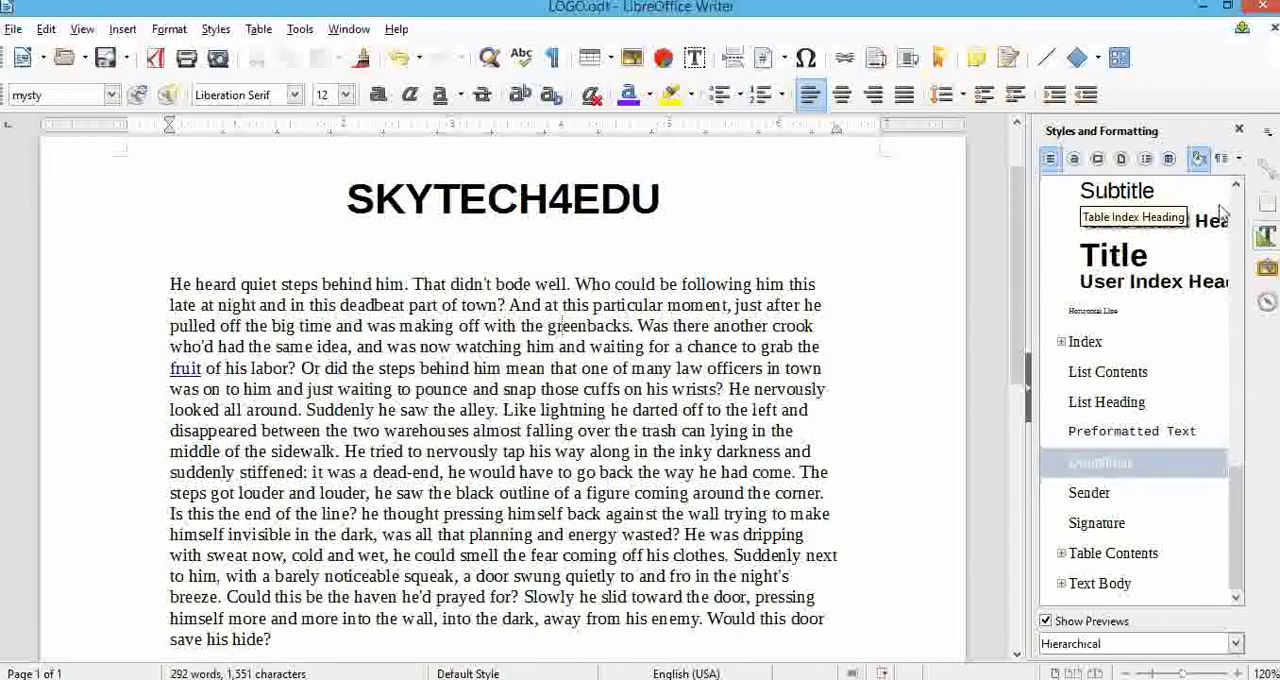
Load the text styles from the Focus template in the Presentations category.
left_click(1236, 162)
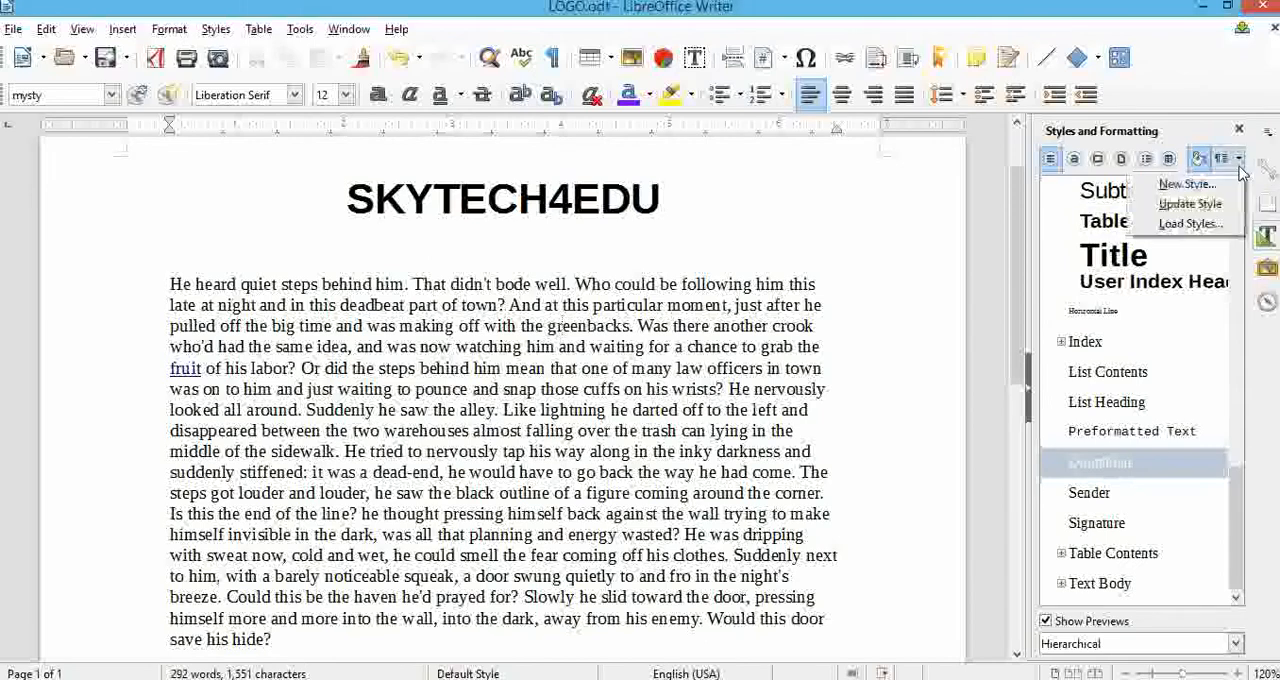
left_click(1222, 228)
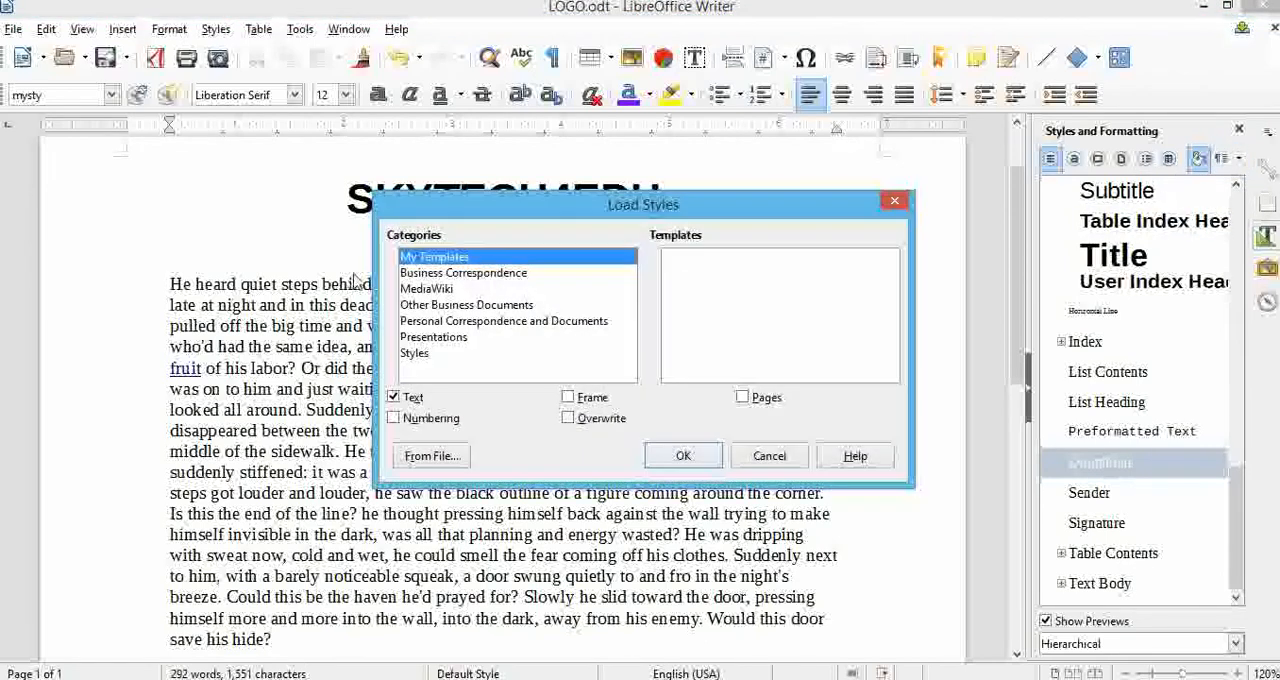
left_click(437, 339)
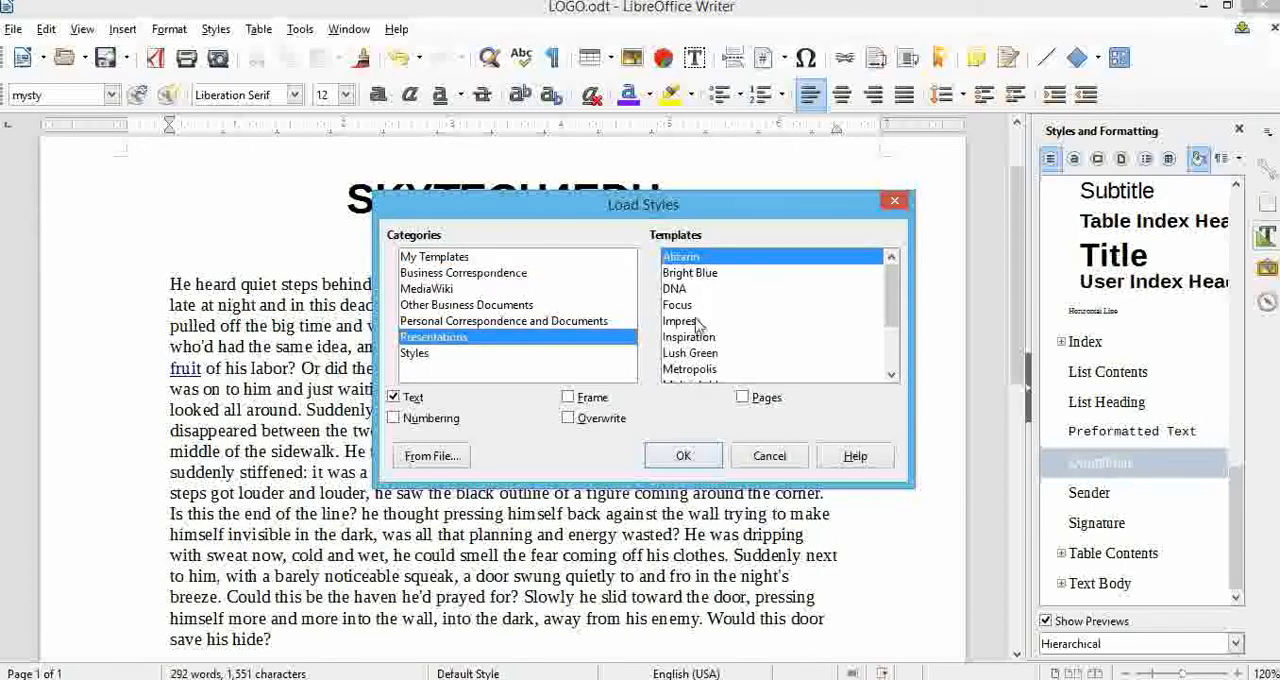
left_click(687, 306)
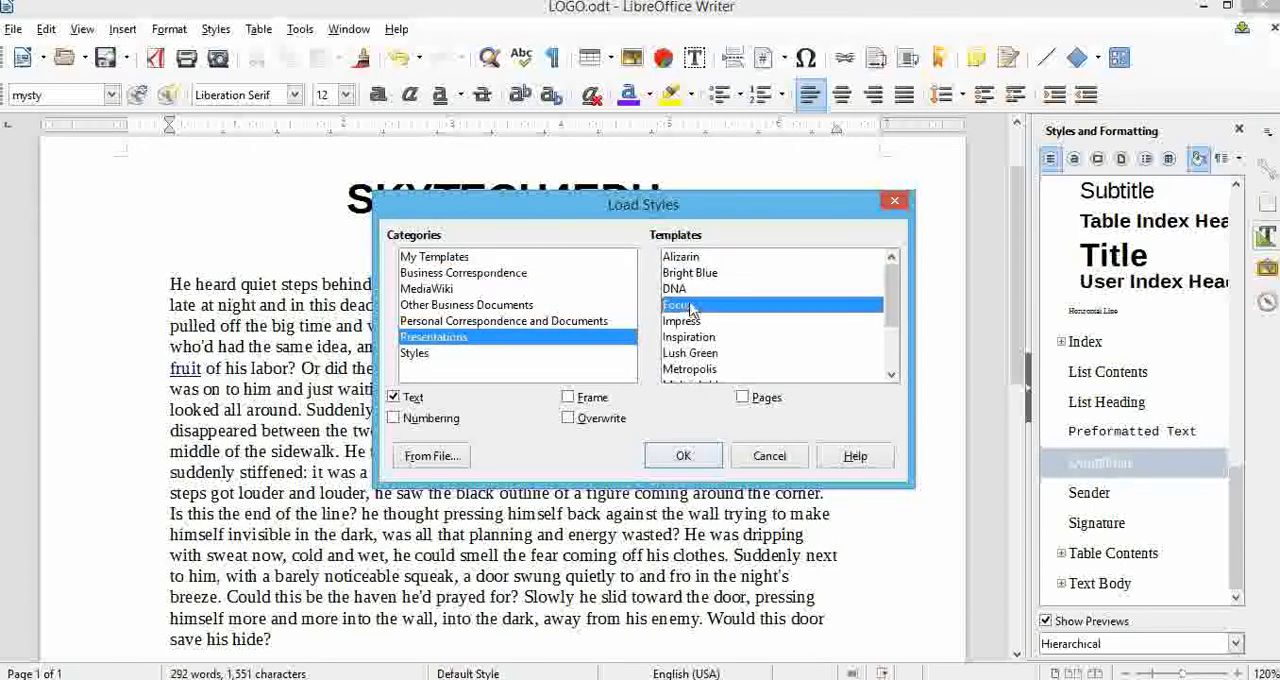
left_click(683, 457)
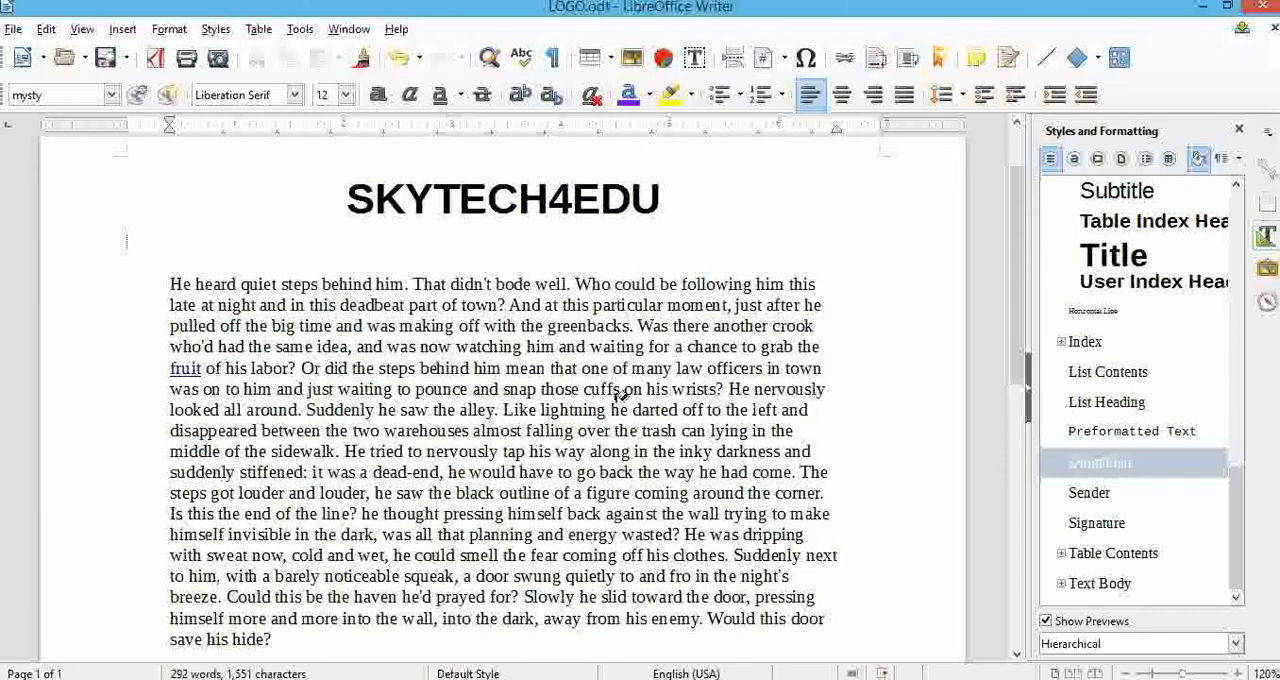
Try the Heading 1 paragraph style on the body paragraph with Fill Format mode and undo the change.
left_click(216, 29)
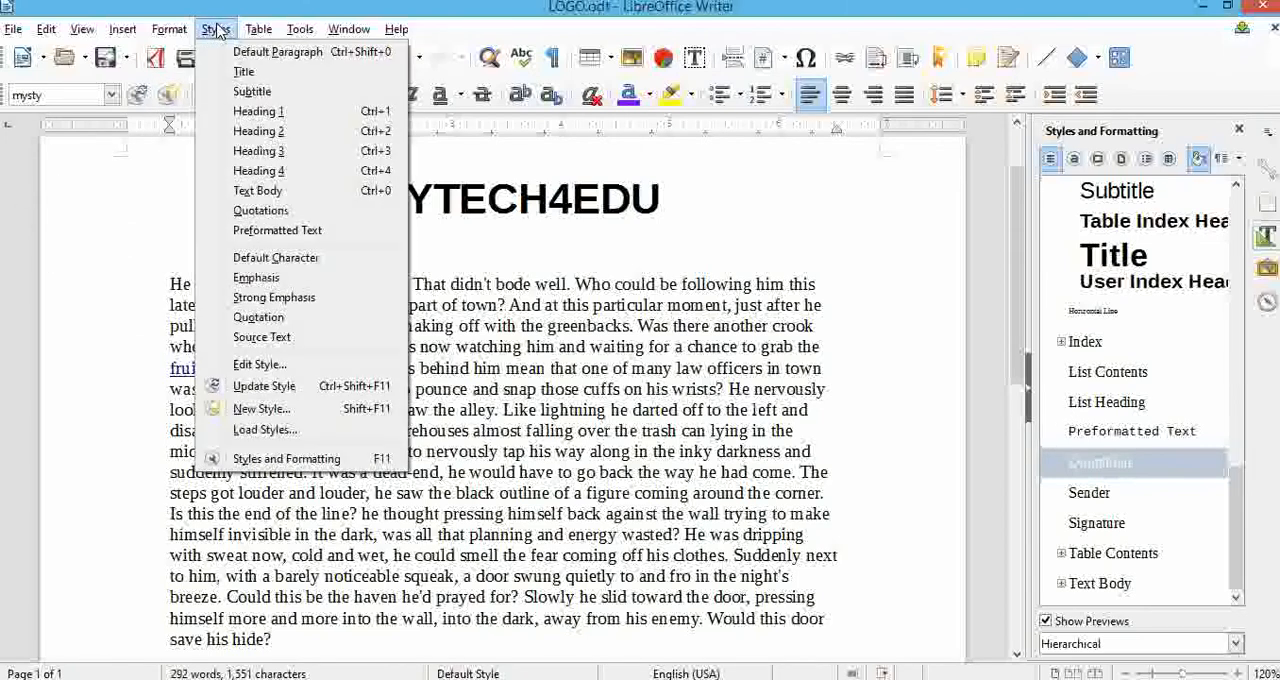
left_click(157, 283)
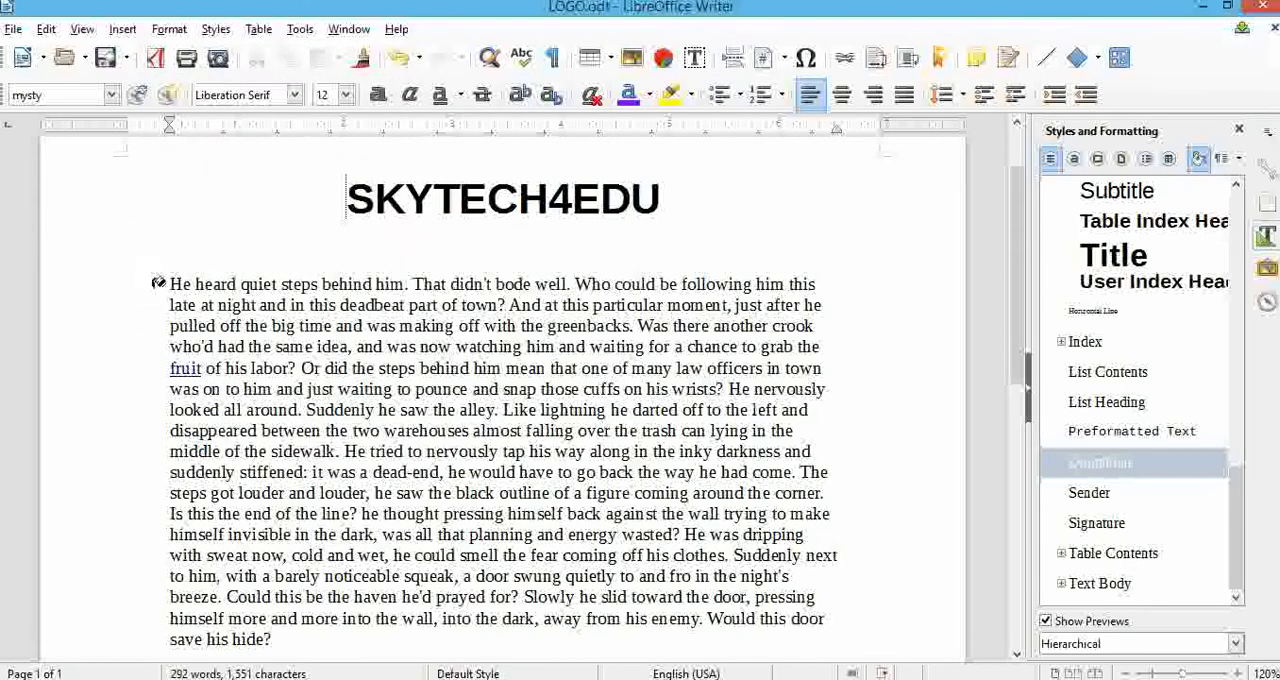
left_click(112, 98)
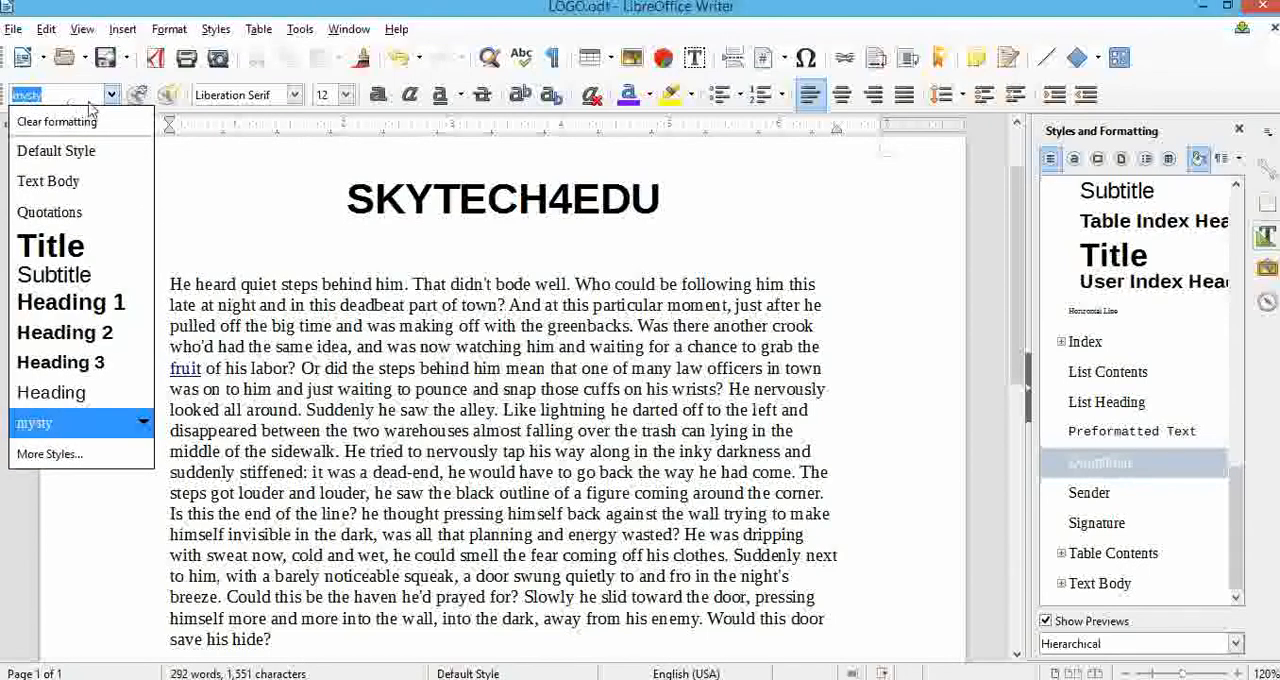
left_click(89, 314)
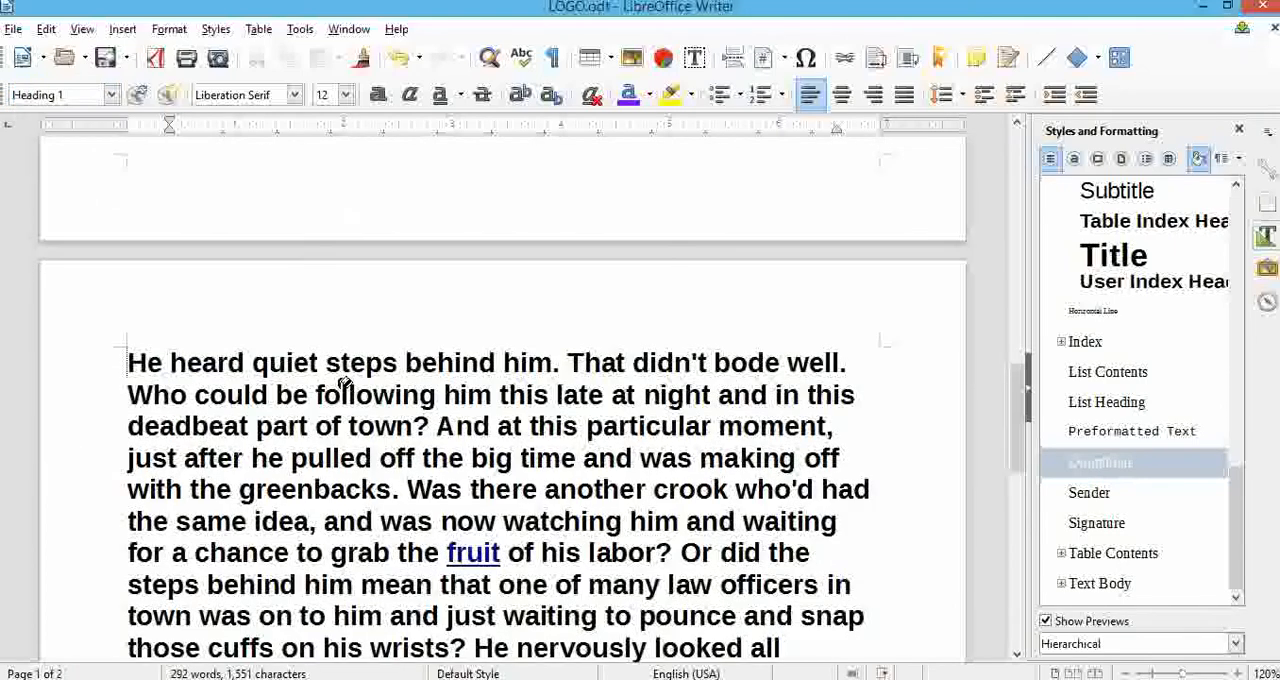
key("ctrl+z")
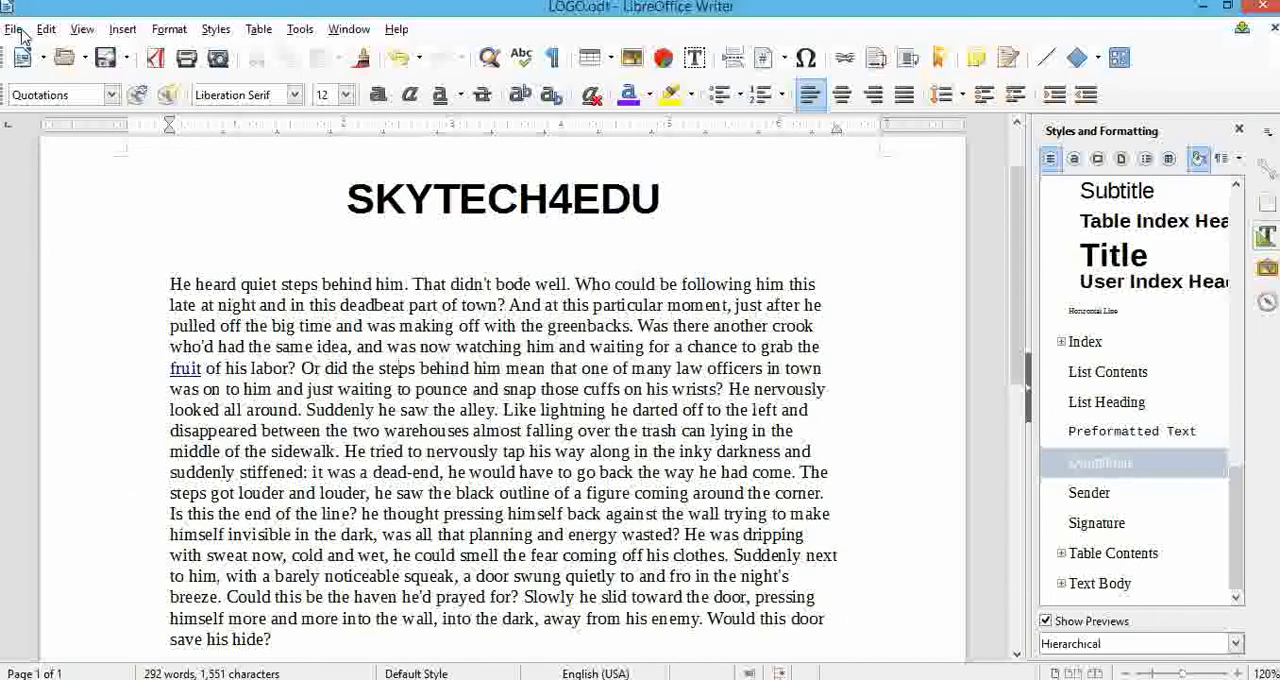
Try the Subtitle paragraph style on the body paragraph with Fill Format mode.
left_click(111, 94)
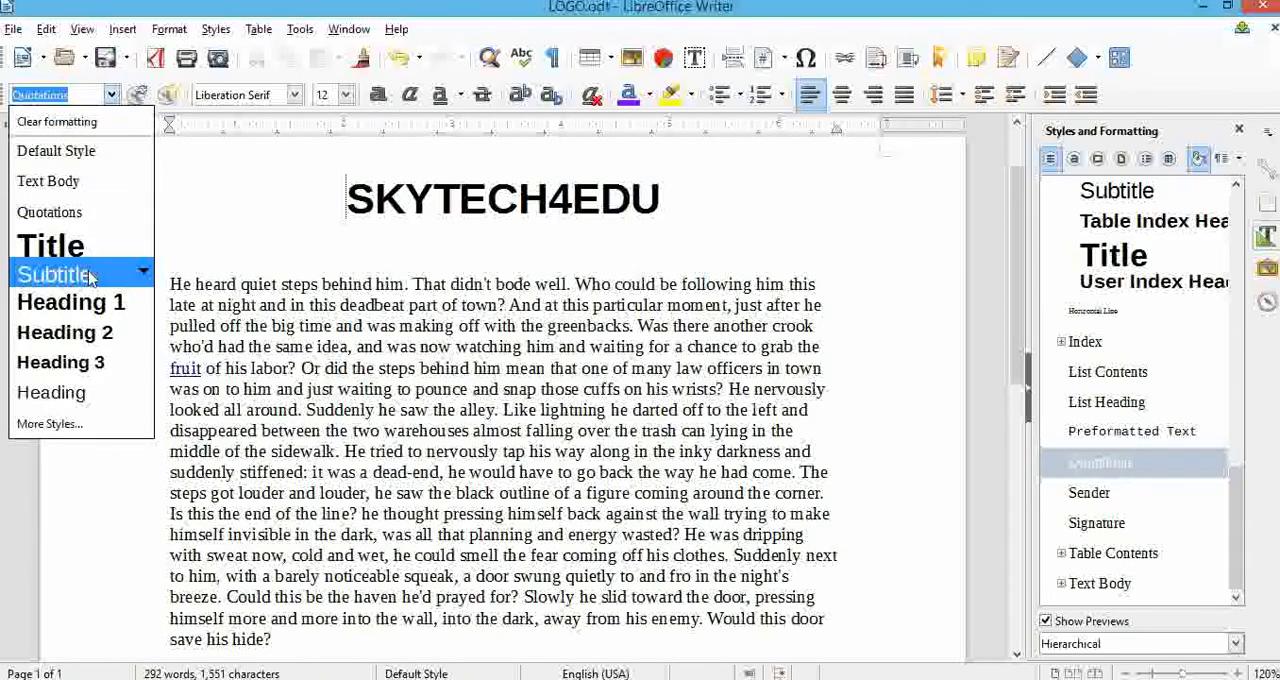
left_click(88, 274)
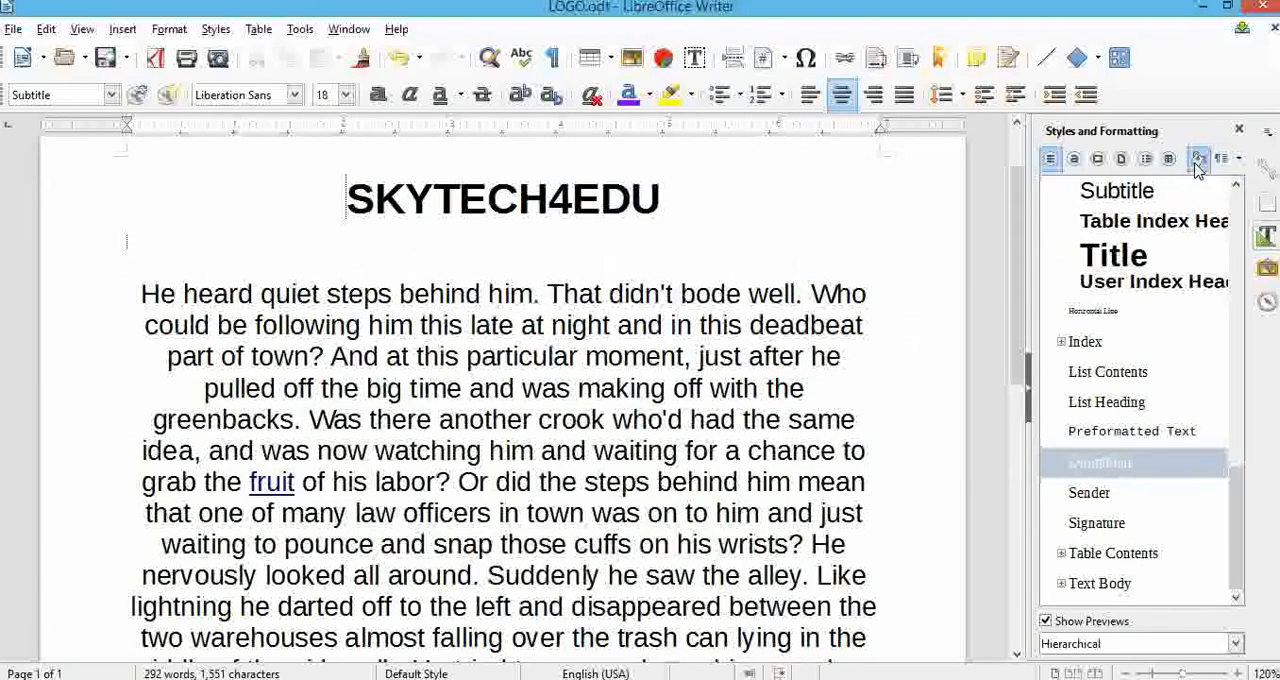
left_click(112, 97)
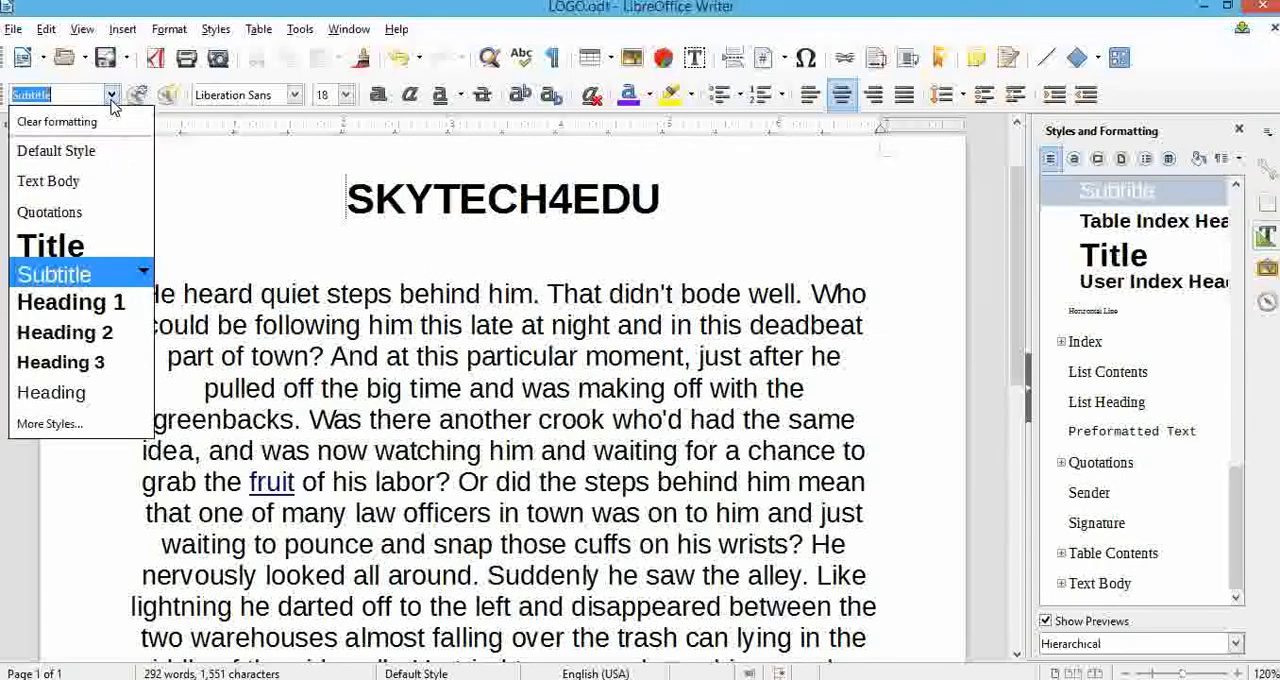
left_click(315, 350)
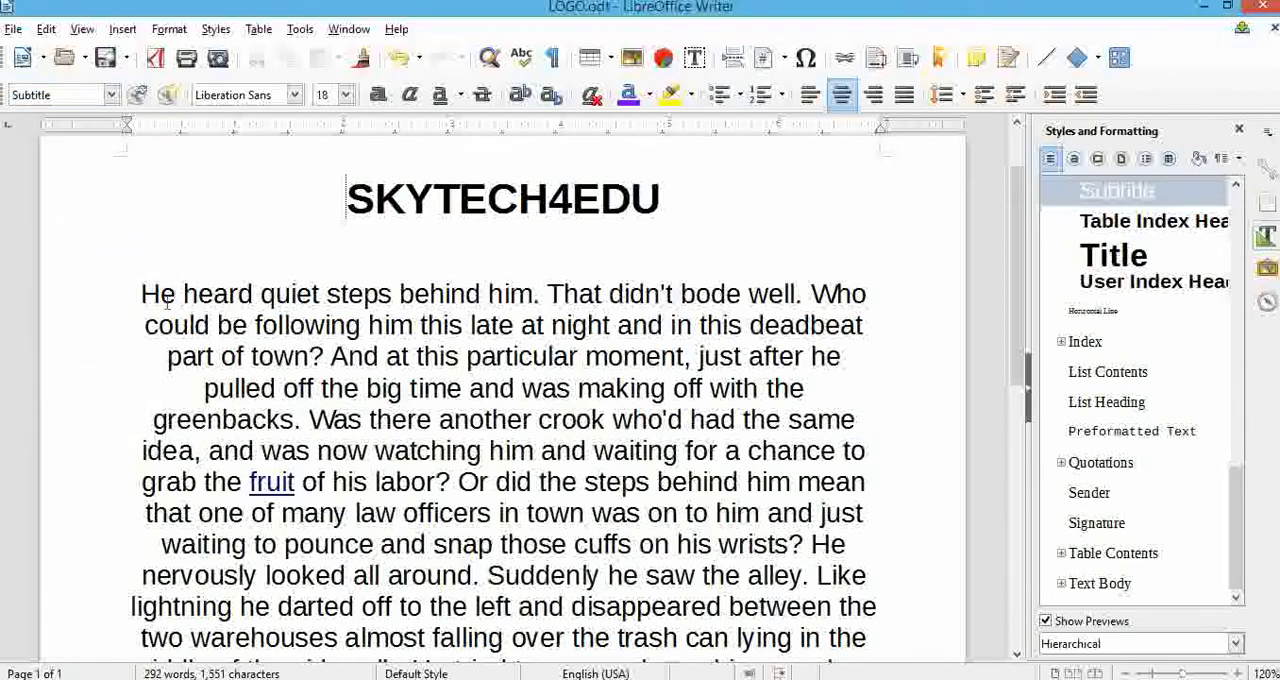
Select most of the visible body text and try the Heading 1 paragraph style on it.
left_click_drag(141, 292, 548, 606)
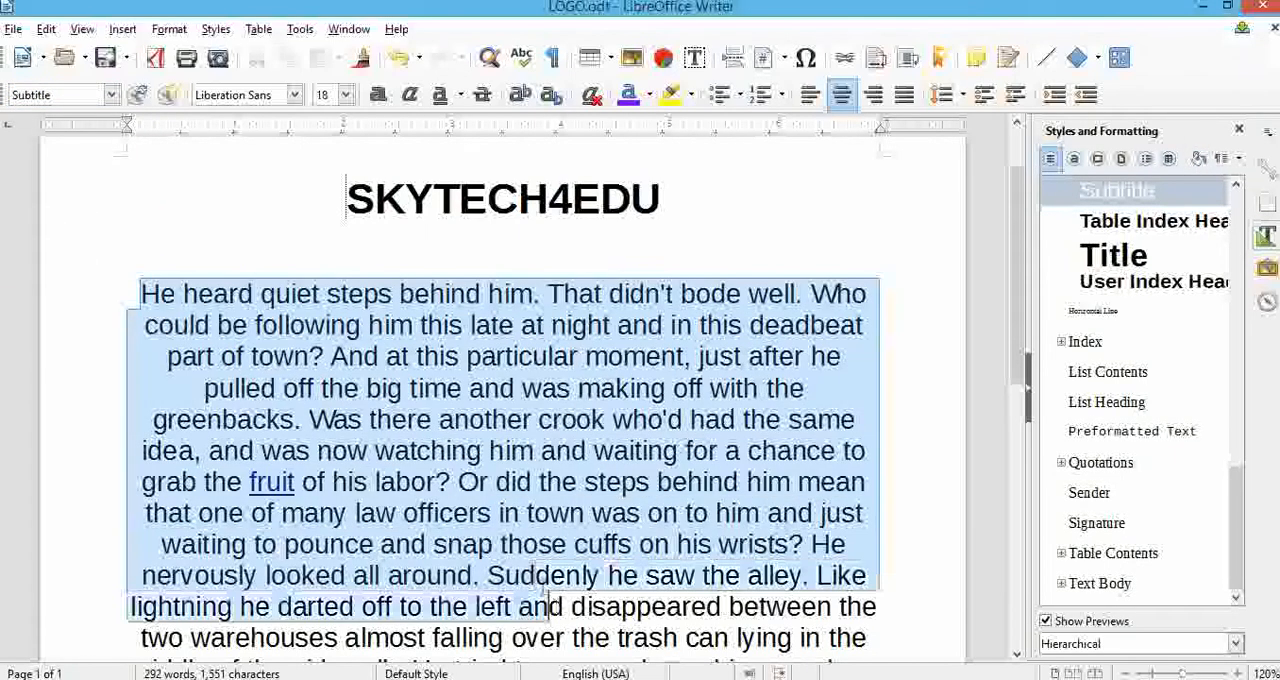
left_click(112, 94)
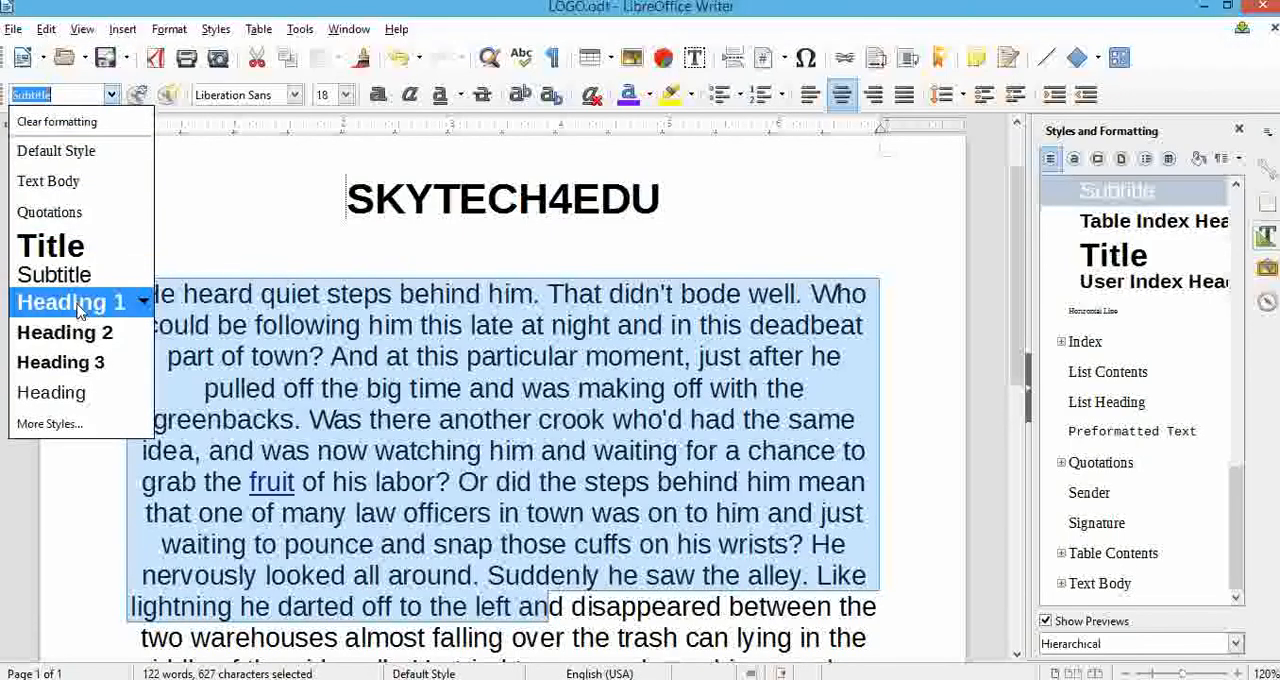
left_click(75, 303)
scroll(452, 376, "up", 10)
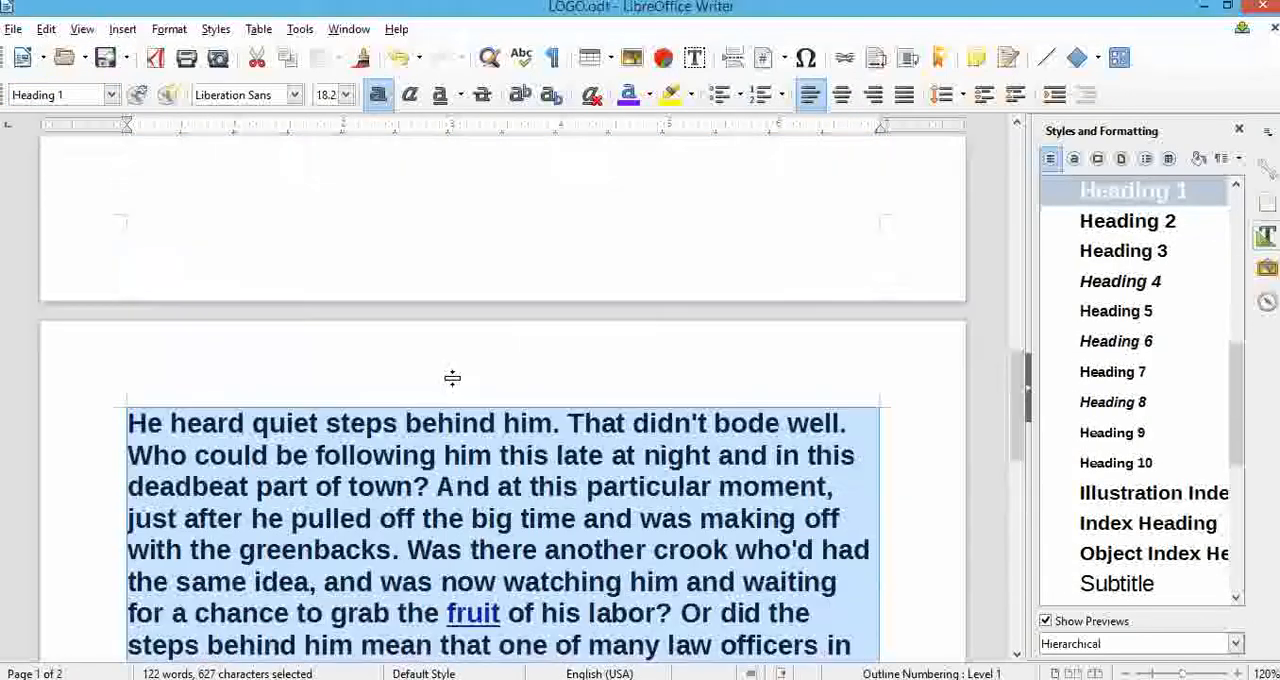
scroll(452, 376, "up", 5)
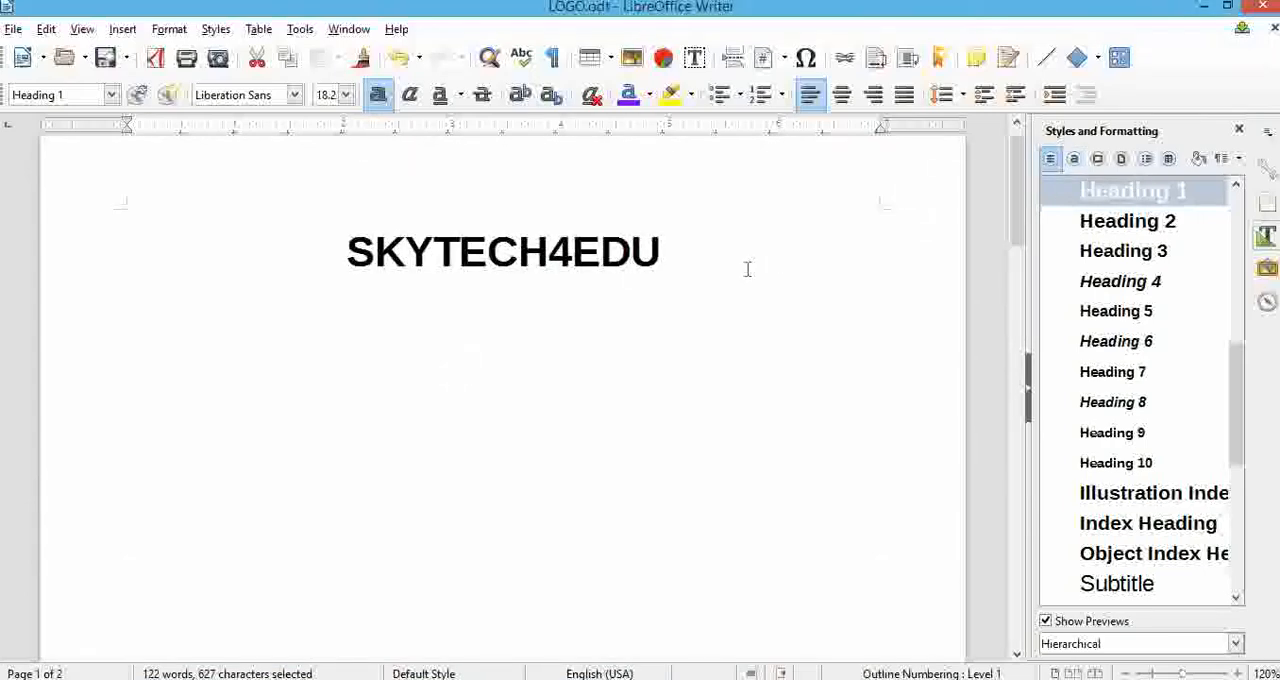
Undo the Heading 1 and Subtitle style changes on the body paragraph.
key("ctrl+z")
key("ctrl+z")
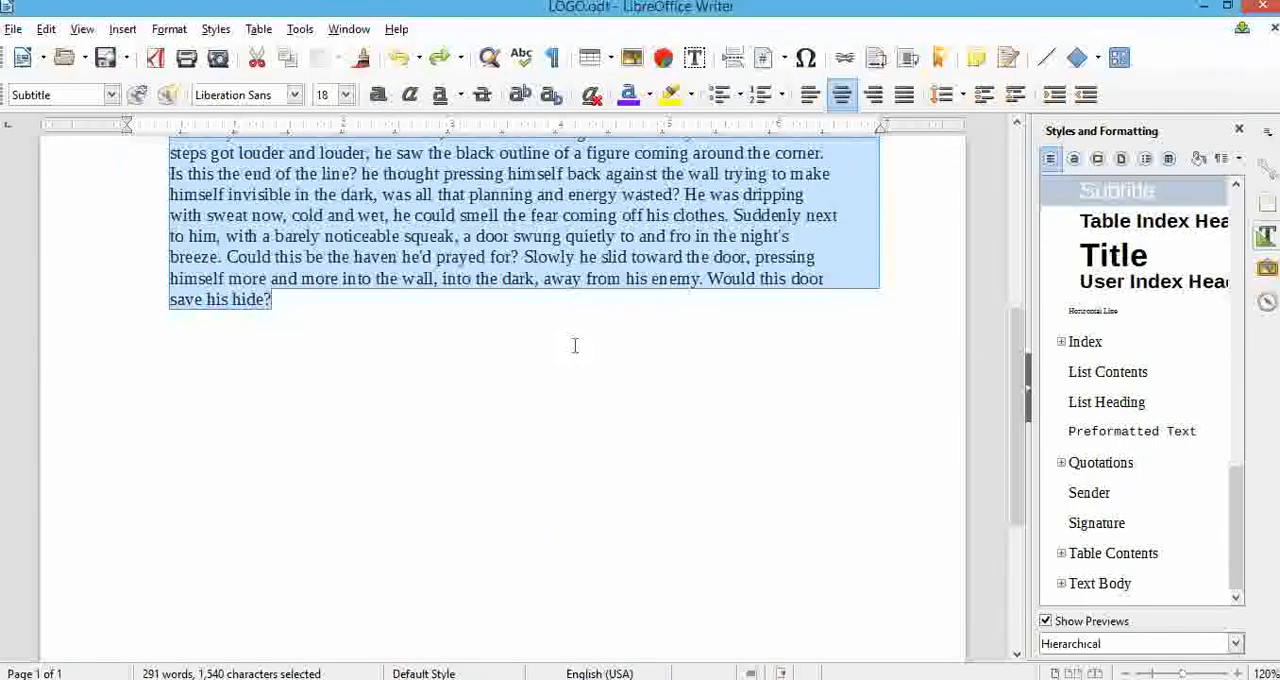
key("ctrl+z")
scroll(597, 218, "up", 3)
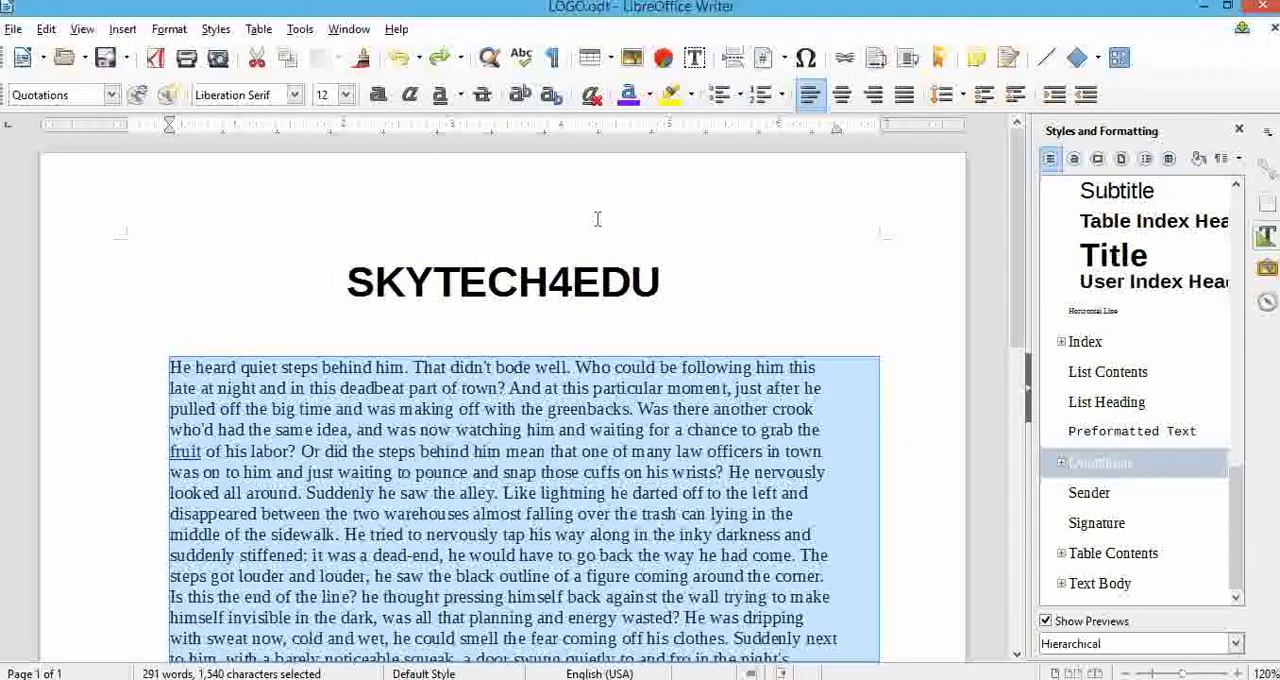
Switch to the PDF textbook and read on to the Session 2 section about inserting and using images.
mouse_move(1, 1)
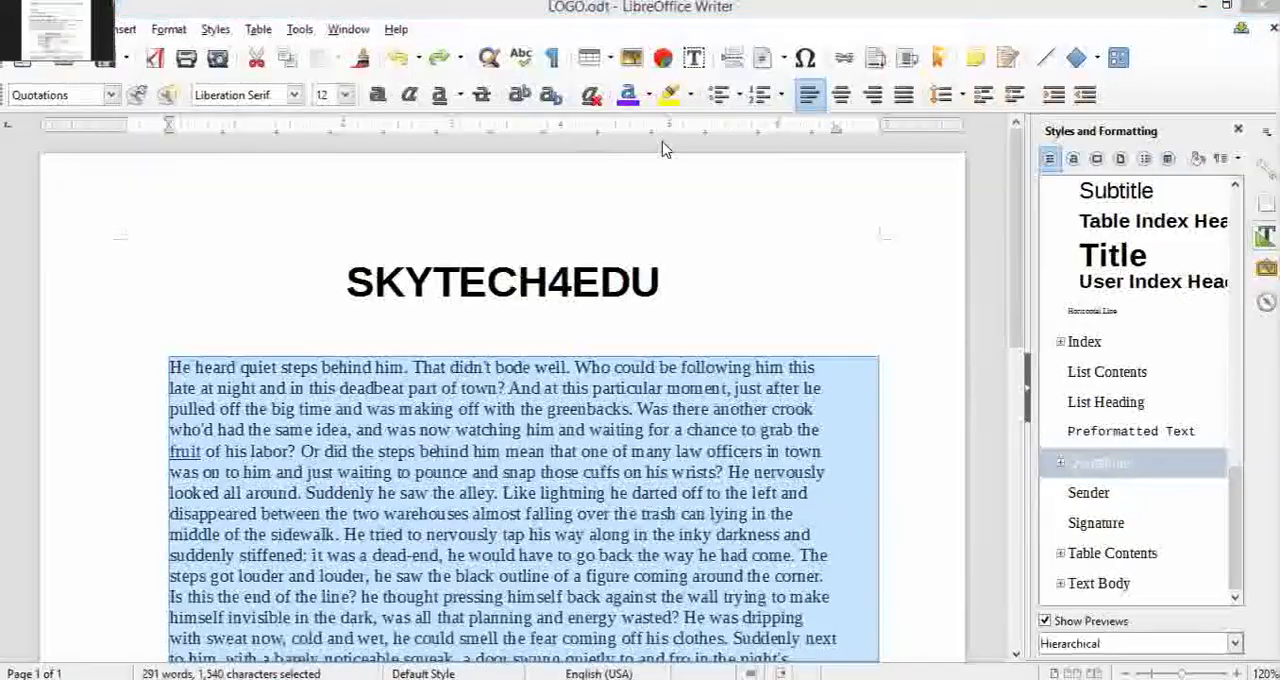
left_click(12, 8)
scroll(780, 237, "down", 6)
scroll(780, 237, "down", 15)
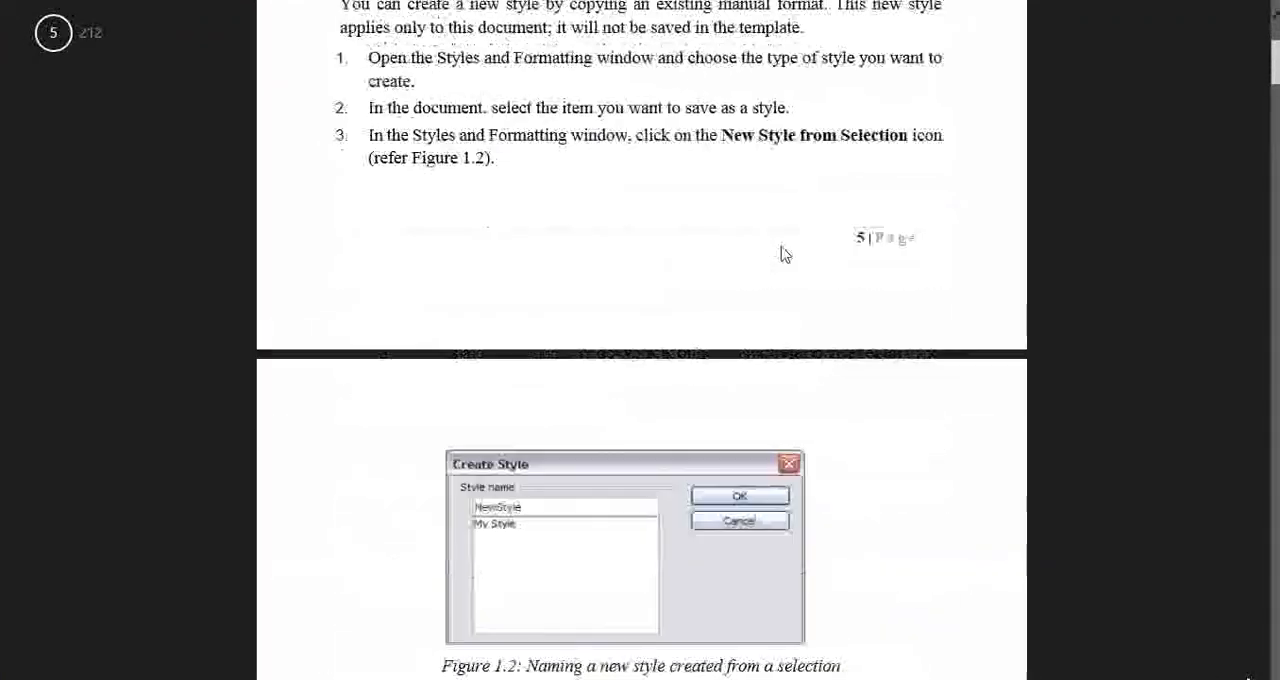
scroll(783, 254, "down", 10)
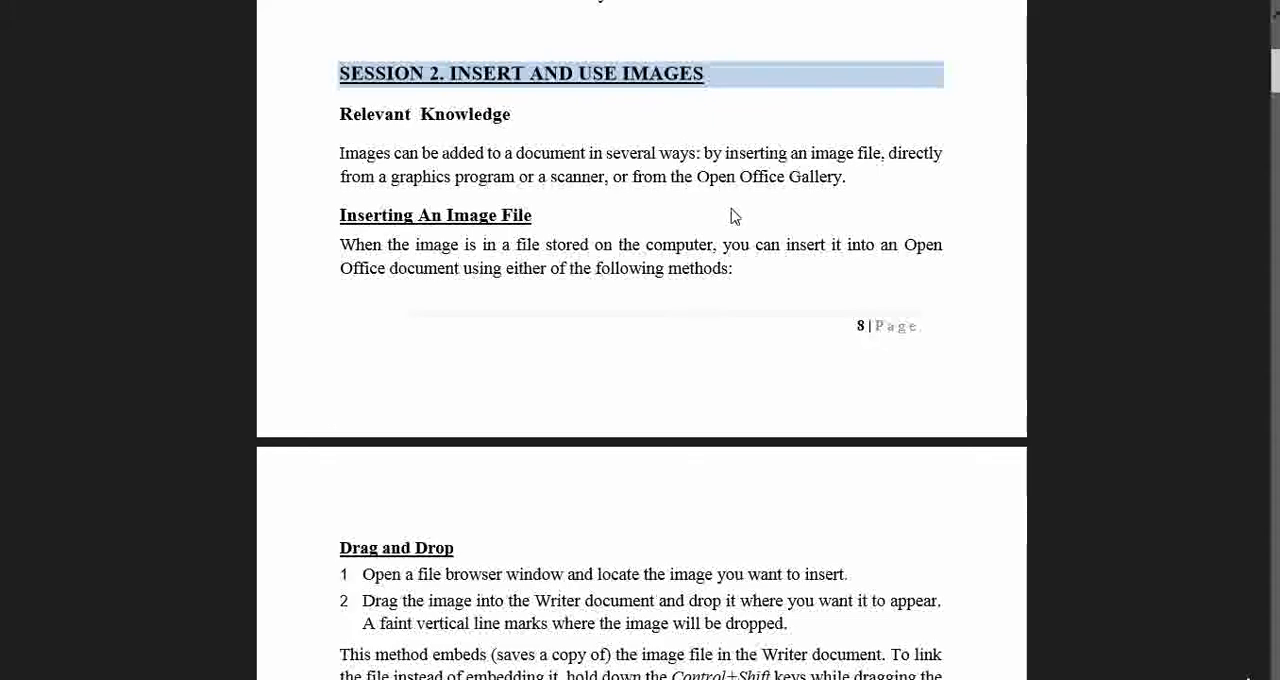
scroll(735, 216, "down", 5)
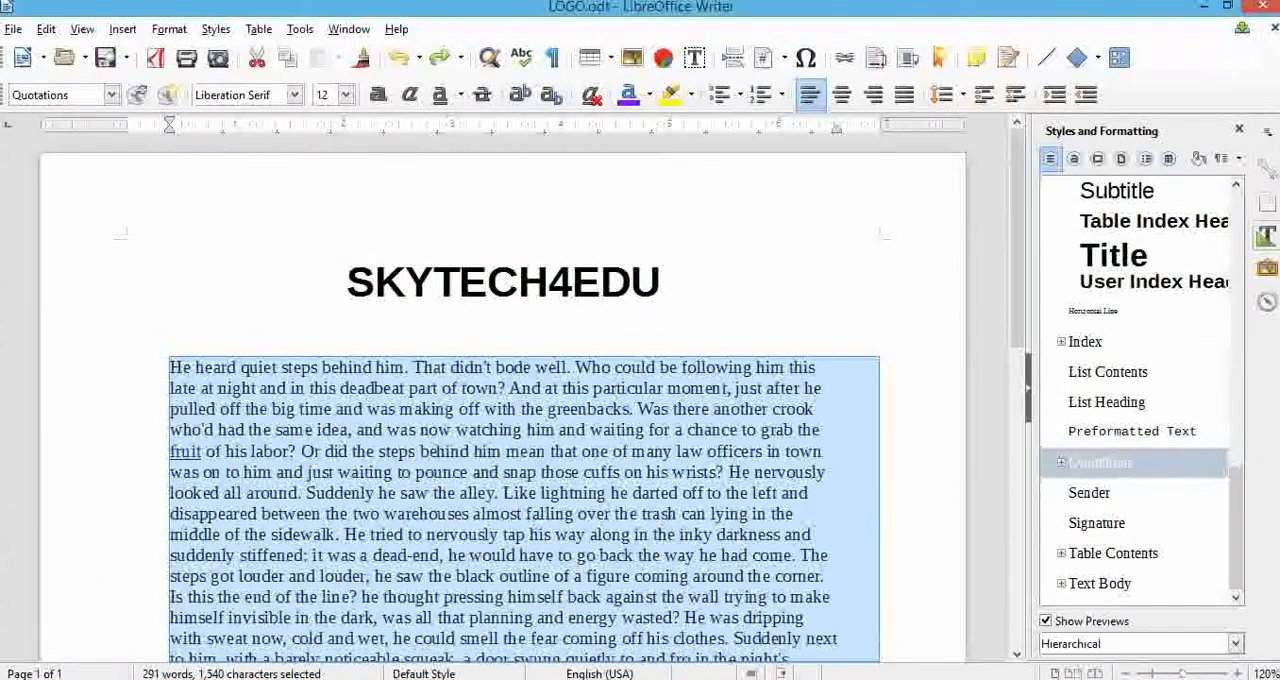
Shrink the Writer window, insert the baloon image from the desktop above the SKYTECH4EDU title, and maximize the window again.
left_click(1230, 7)
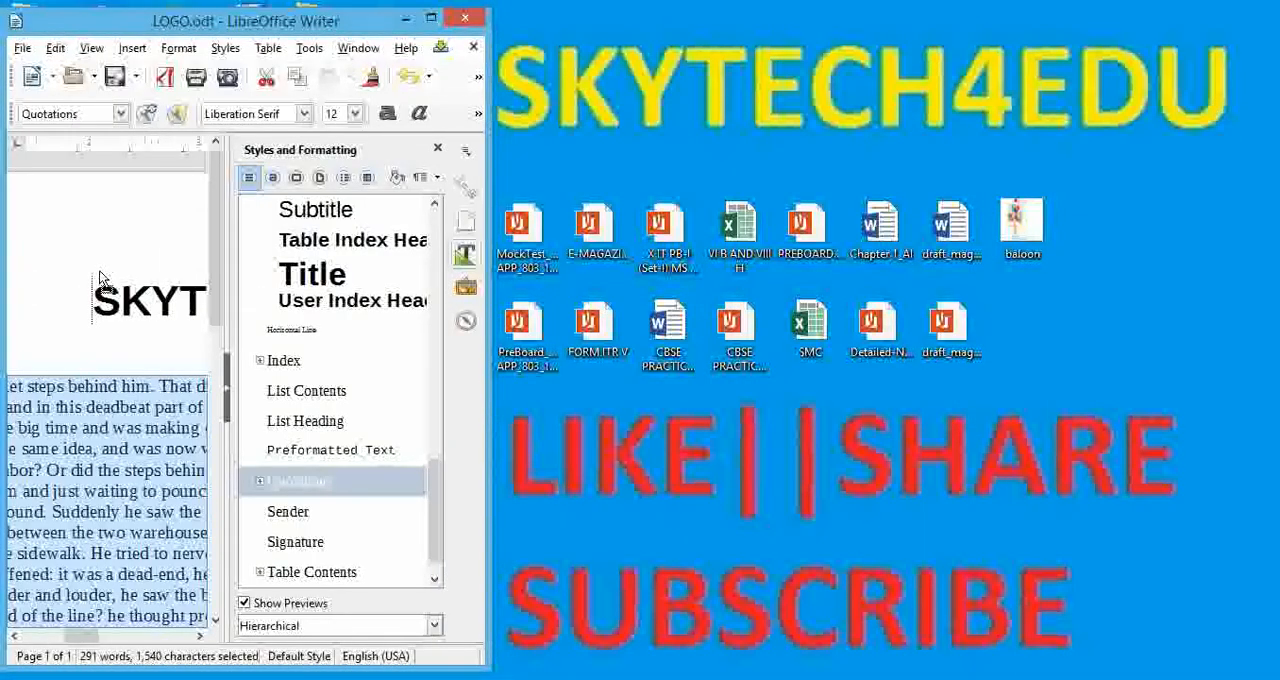
left_click(100, 280)
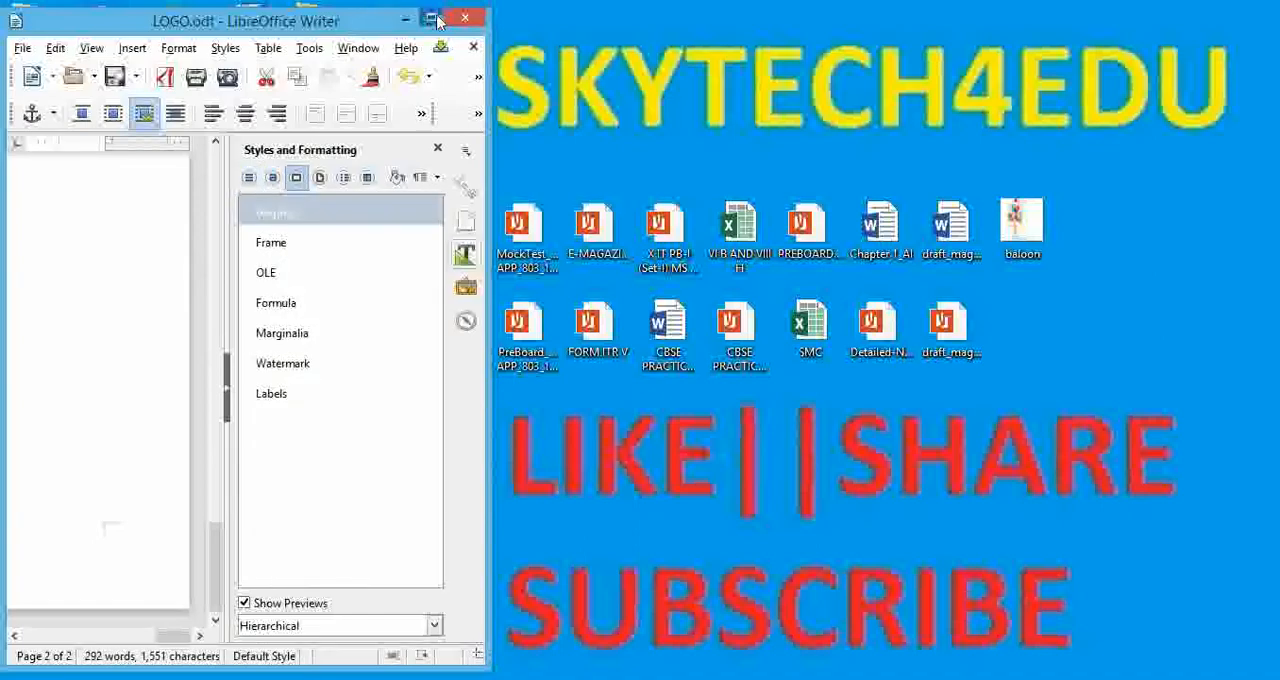
left_click(437, 20)
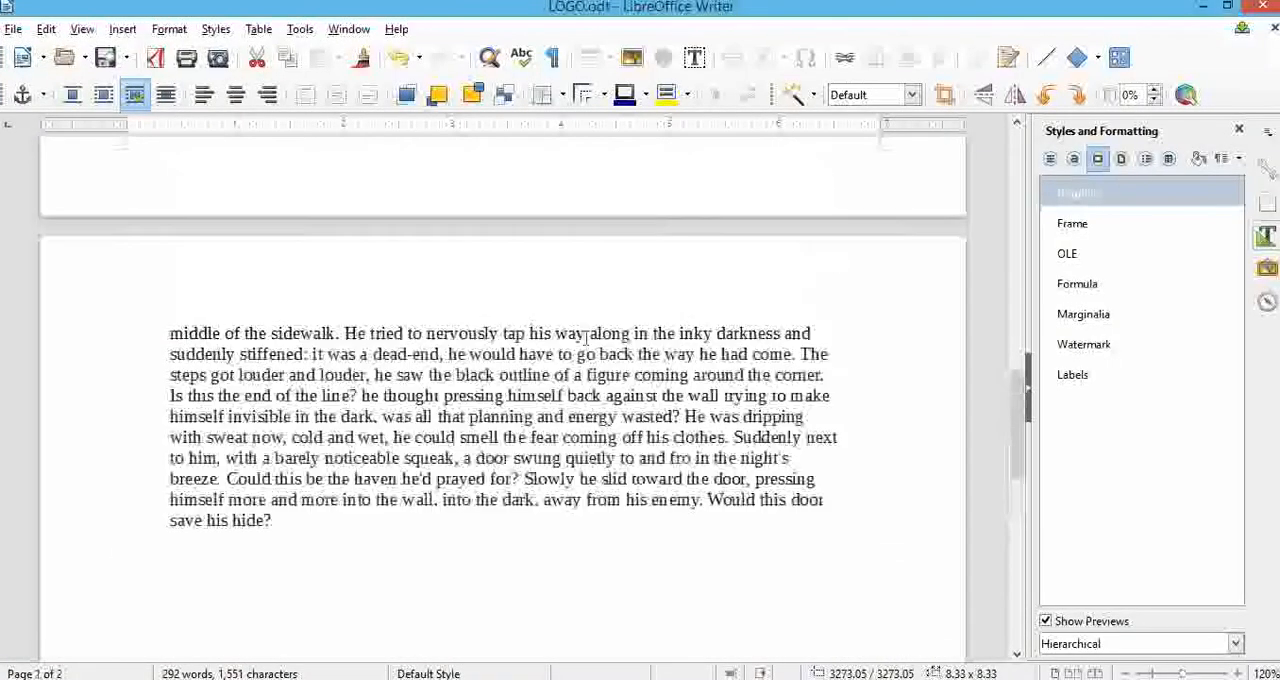
Resize the balloon image above the SKYTECH4EDU title to about 4.21 by 3.56 inches.
scroll(588, 336, "up", 10)
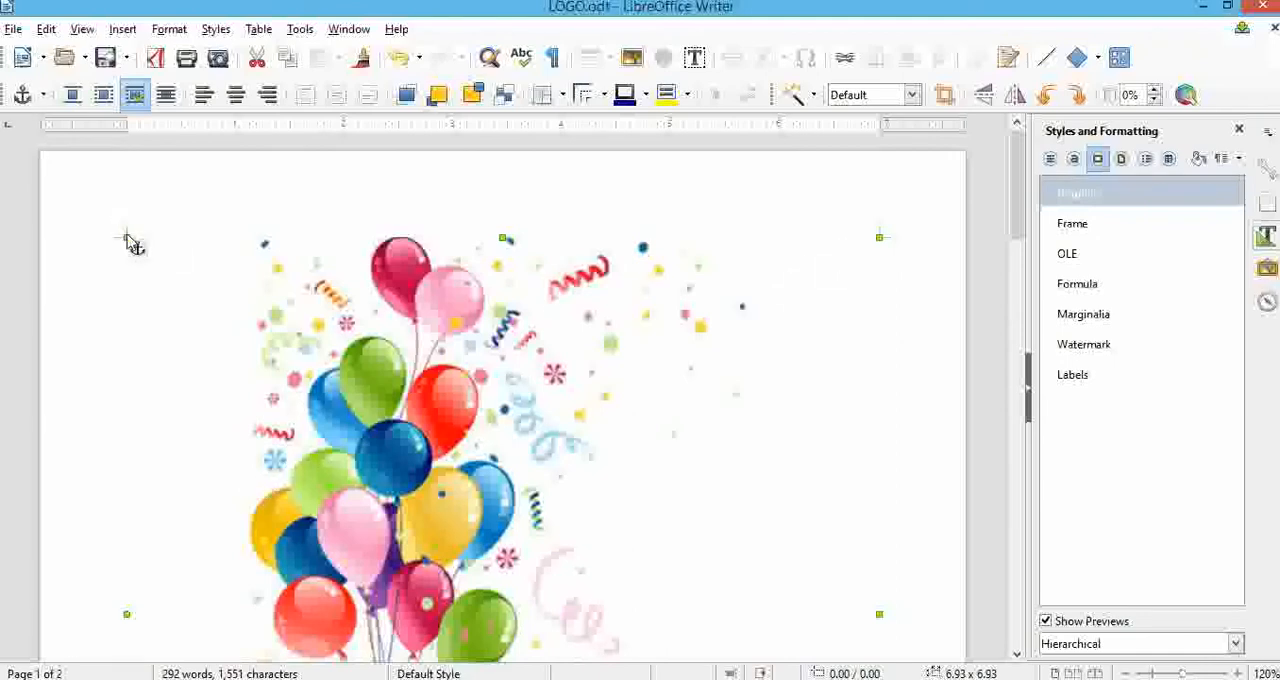
left_click_drag(127, 240, 284, 420)
scroll(444, 432, "down", 3)
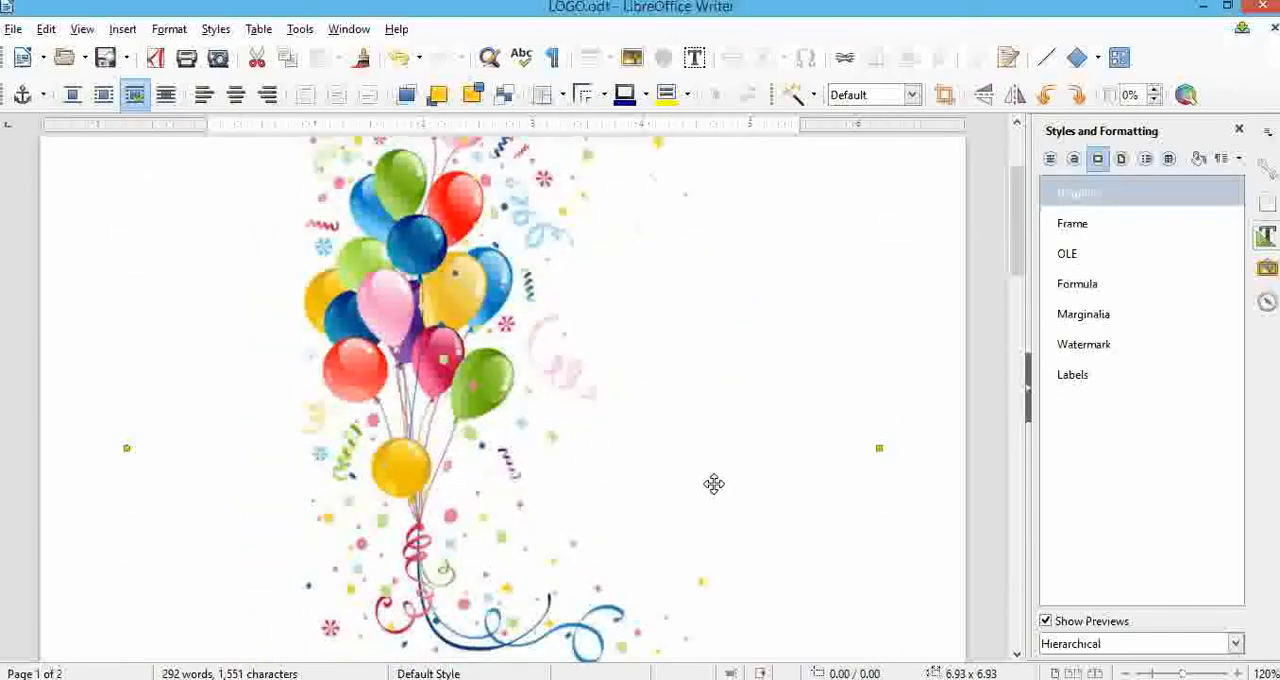
scroll(714, 484, "down", 2)
left_click_drag(878, 335, 717, 335)
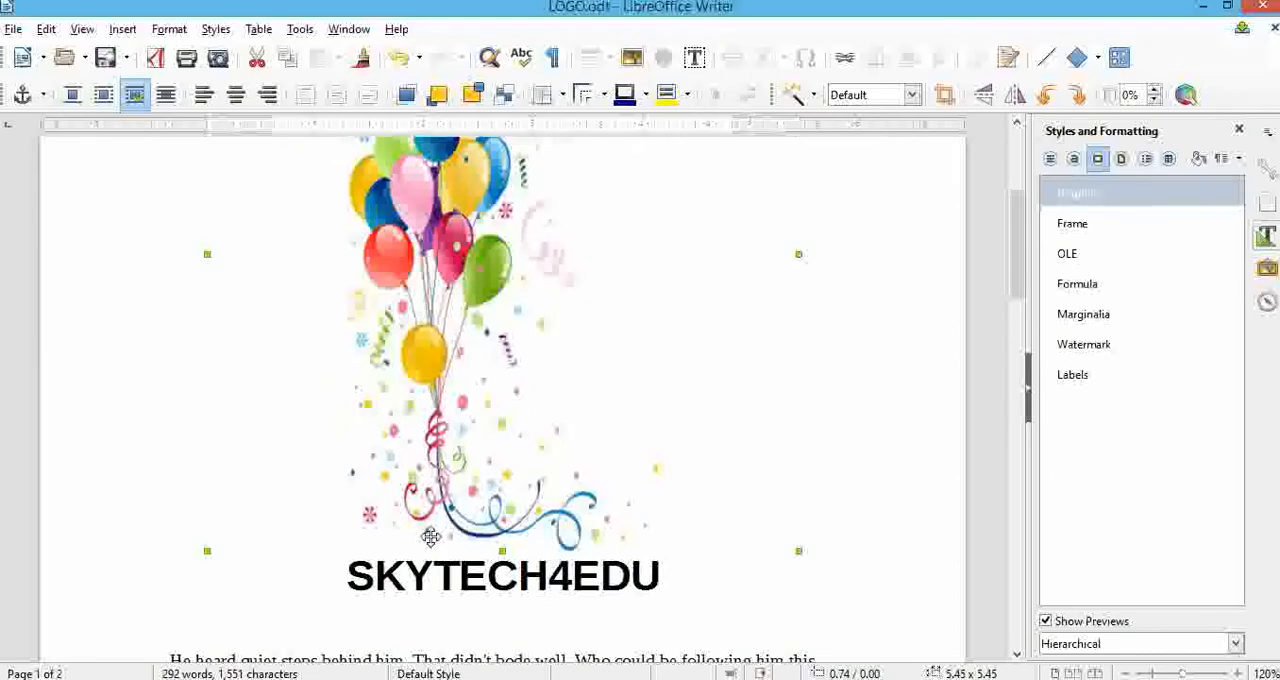
left_click_drag(512, 480, 512, 285)
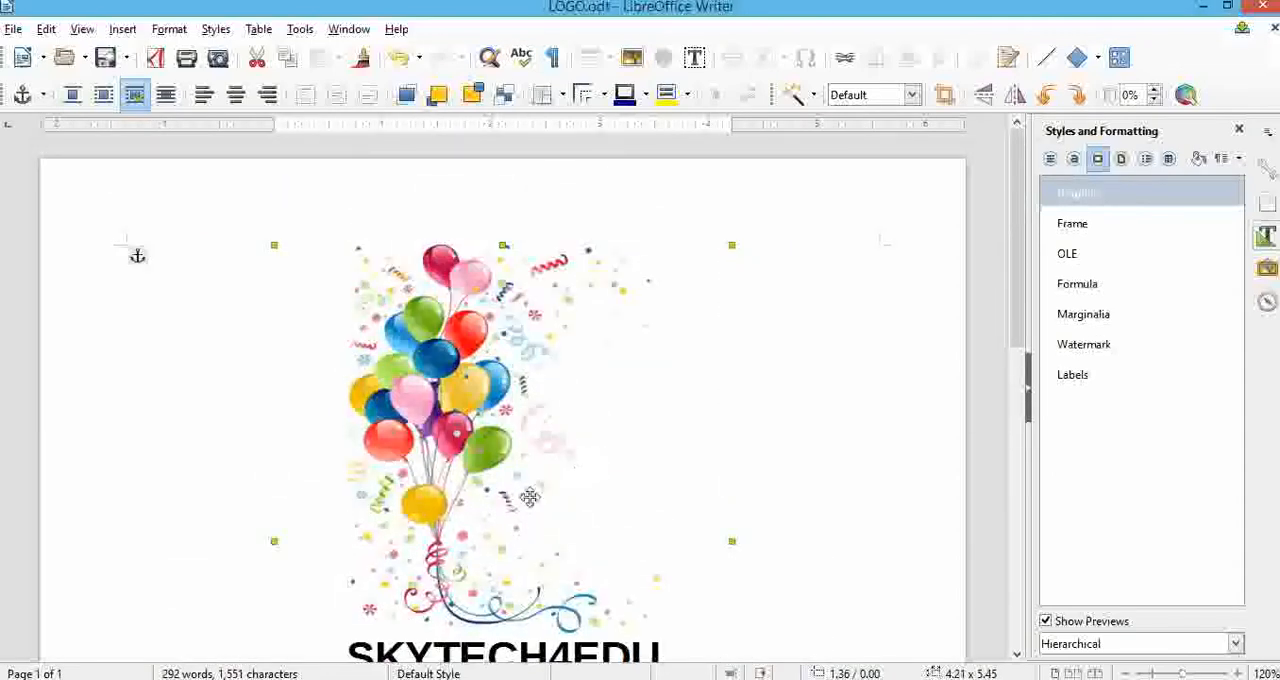
scroll(527, 512, "down", 2)
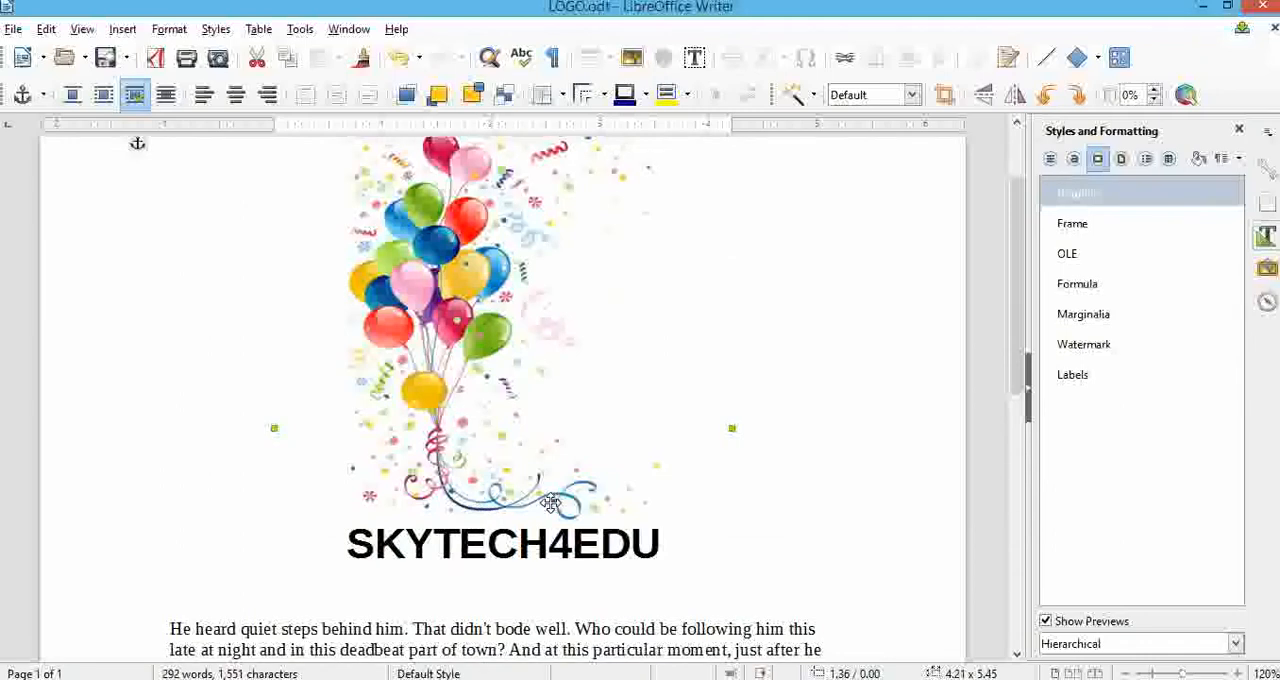
left_click(450, 450)
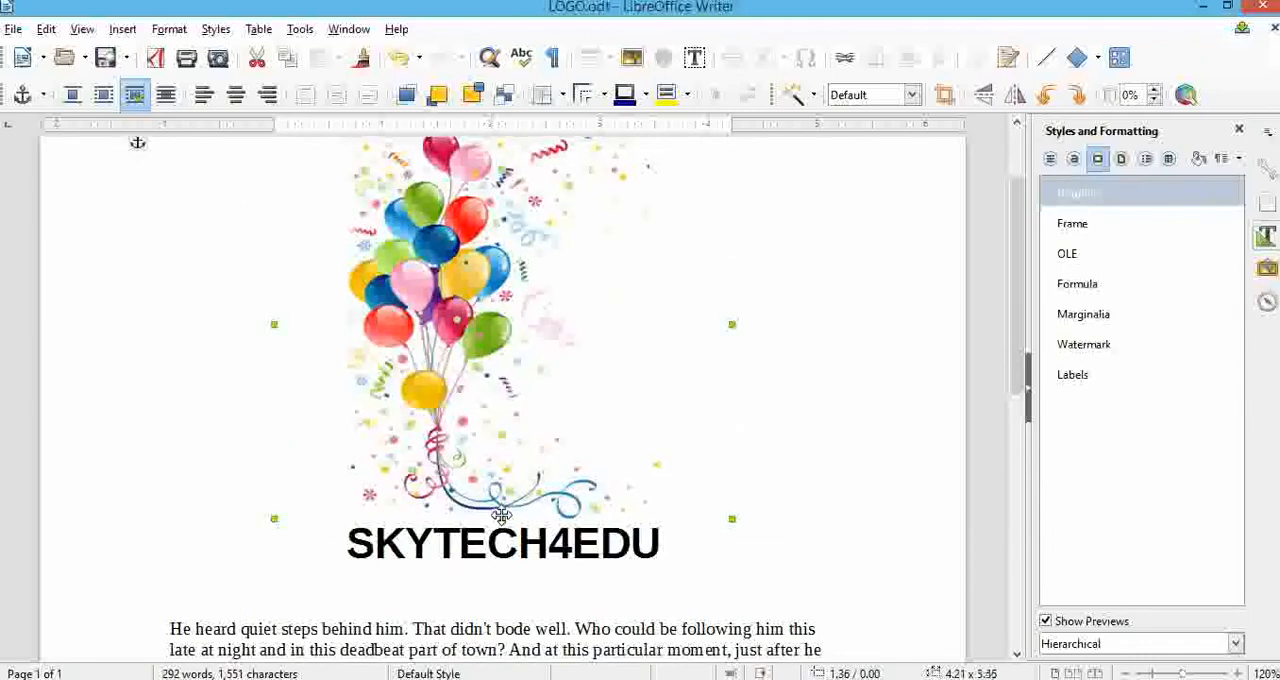
left_click_drag(503, 517, 503, 449)
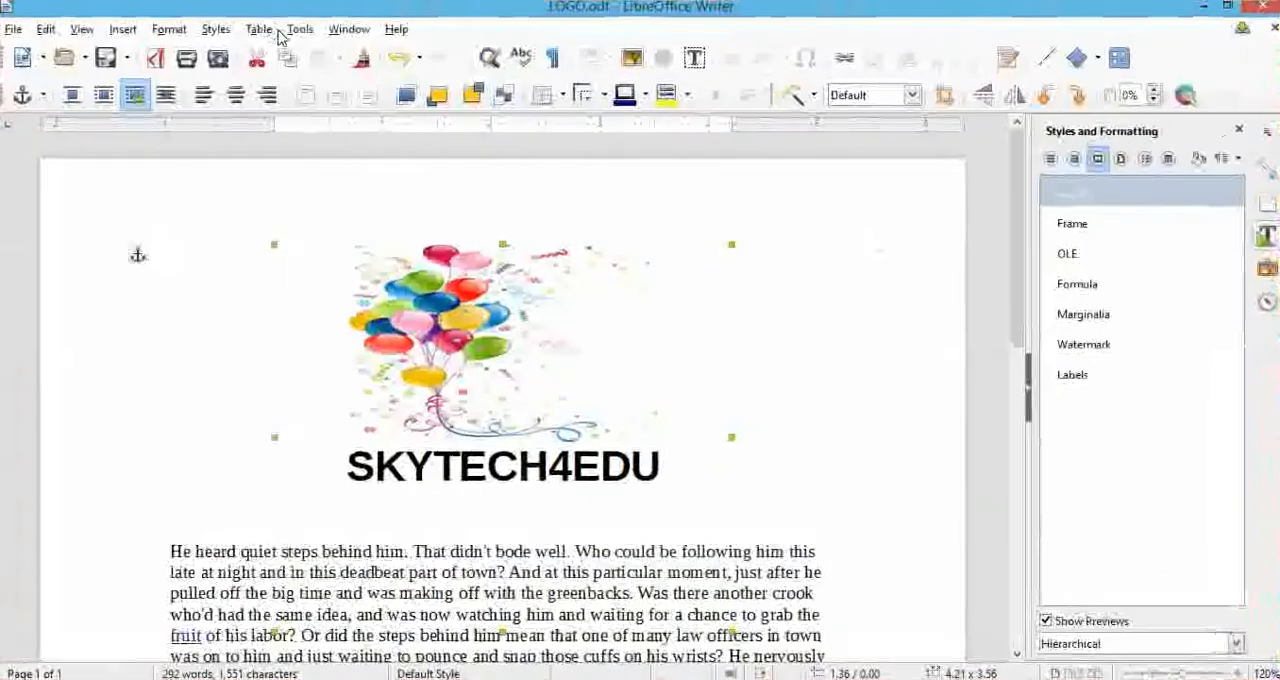
Insert the PHOTO image file from the SESSION 2020-21 folder in place of the selected balloon image.
left_click(122, 29)
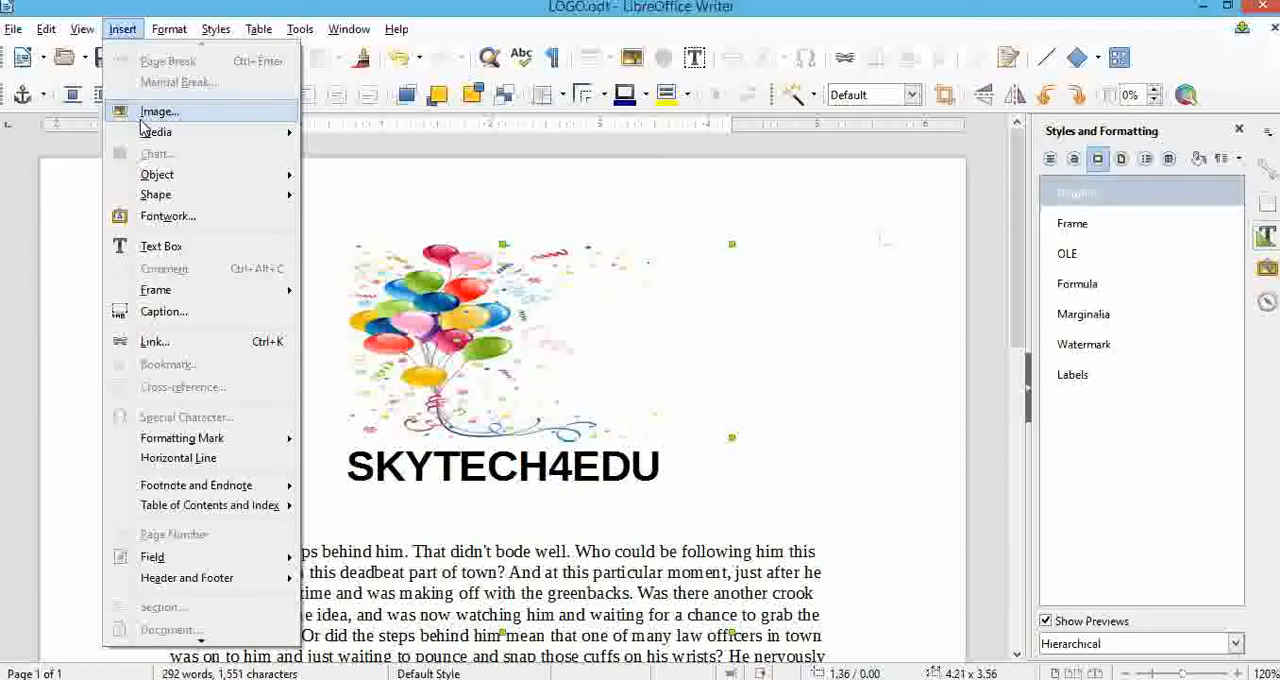
left_click(150, 113)
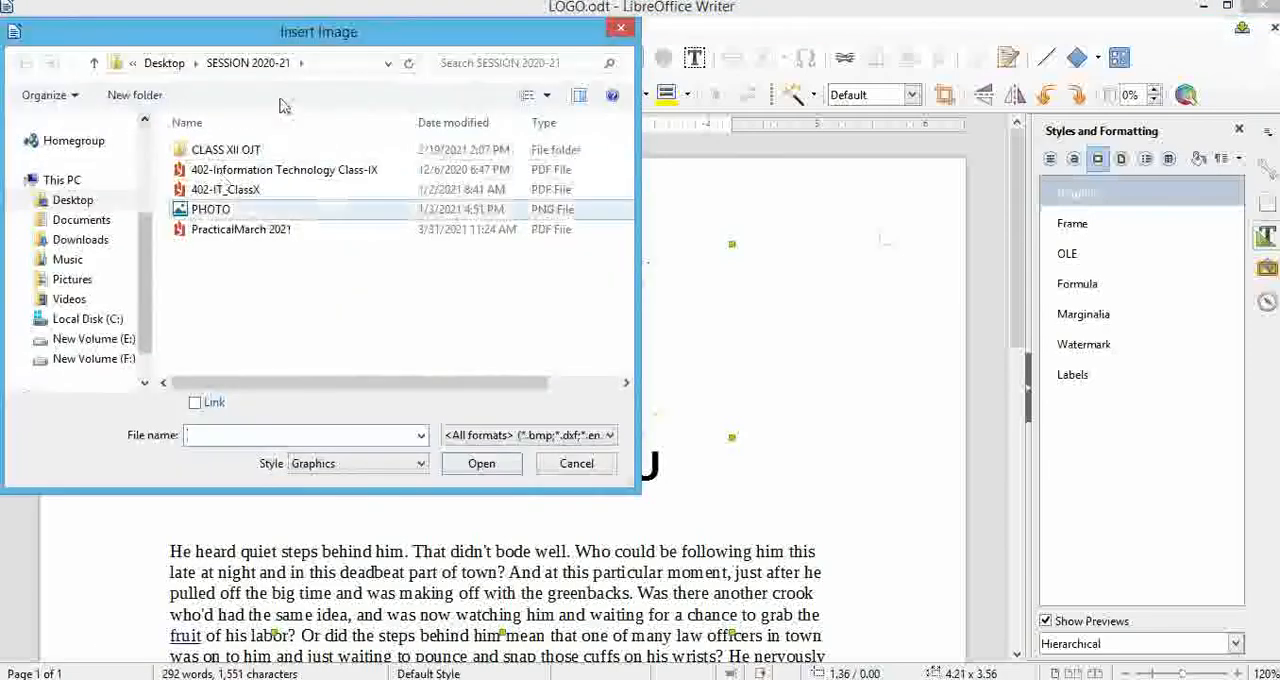
left_click(228, 210)
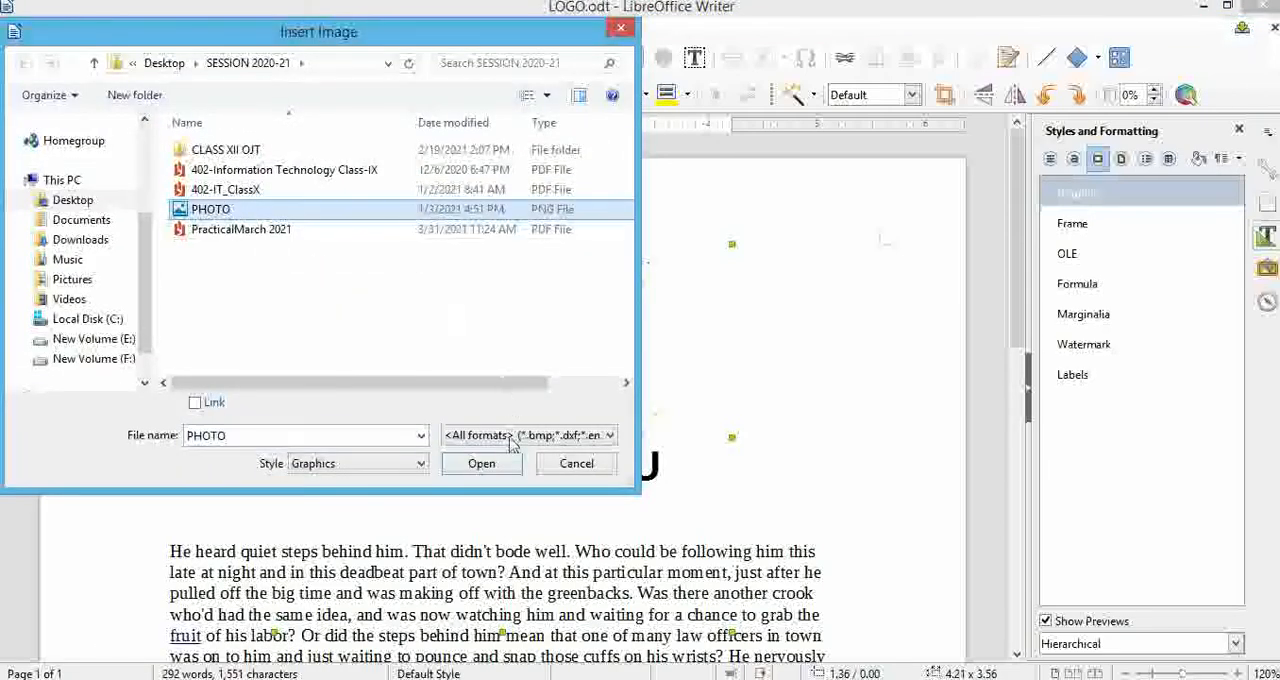
left_click(481, 463)
Flatten the inserted photo to about 4.21 by 1.81 inches and move it beside the SKYTECH4EDU title.
left_click_drag(518, 369, 770, 515)
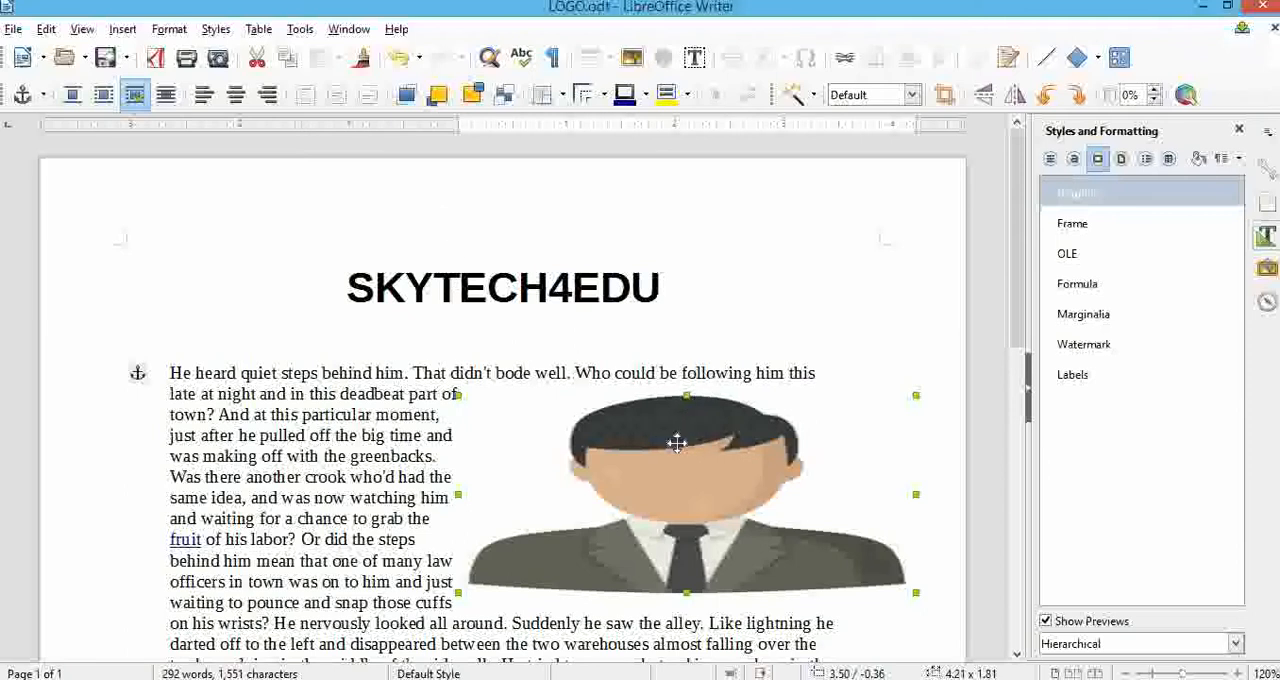
left_click_drag(680, 450, 714, 302)
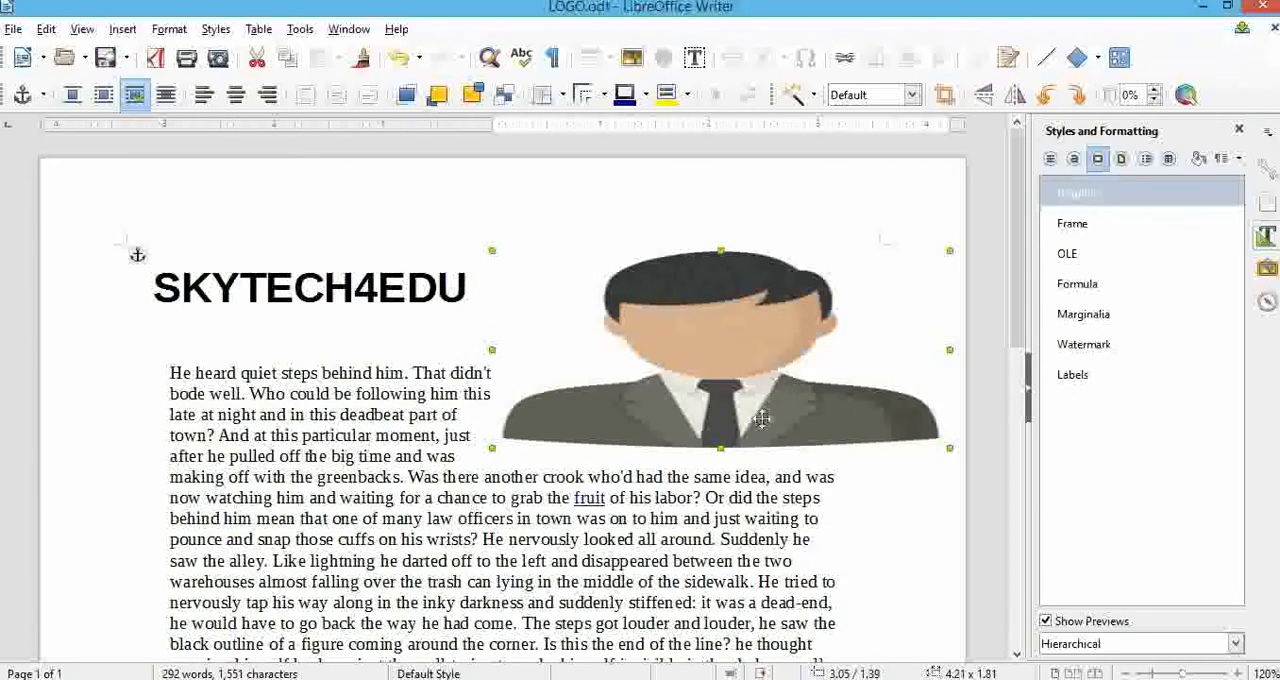
Examine the photo's size and crop settings in its image properties and close them without changes.
right_click(760, 362)
left_click(797, 344)
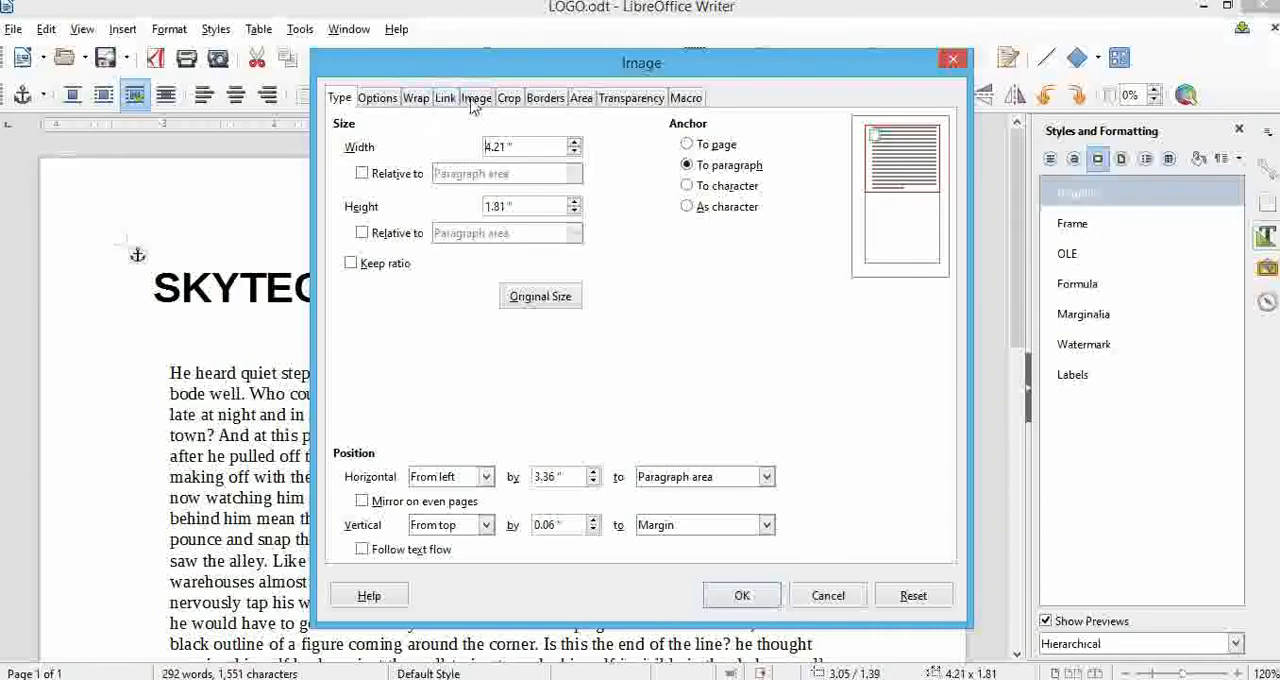
left_click(506, 99)
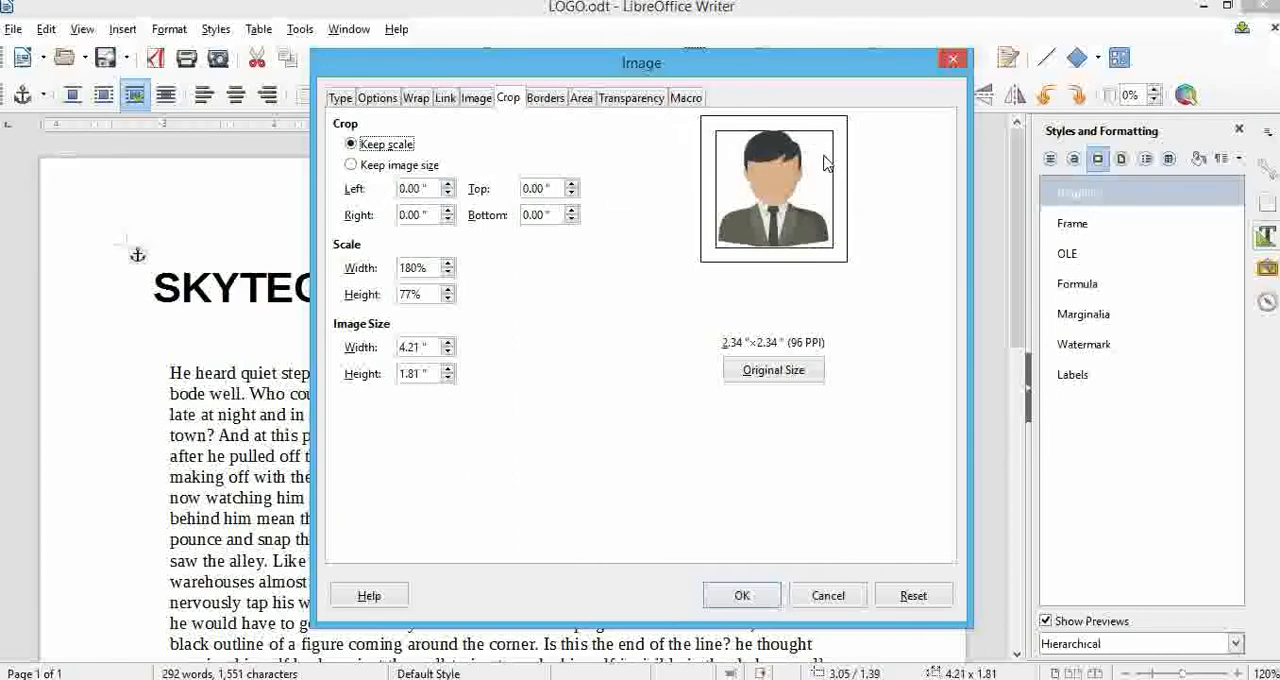
left_click(951, 63)
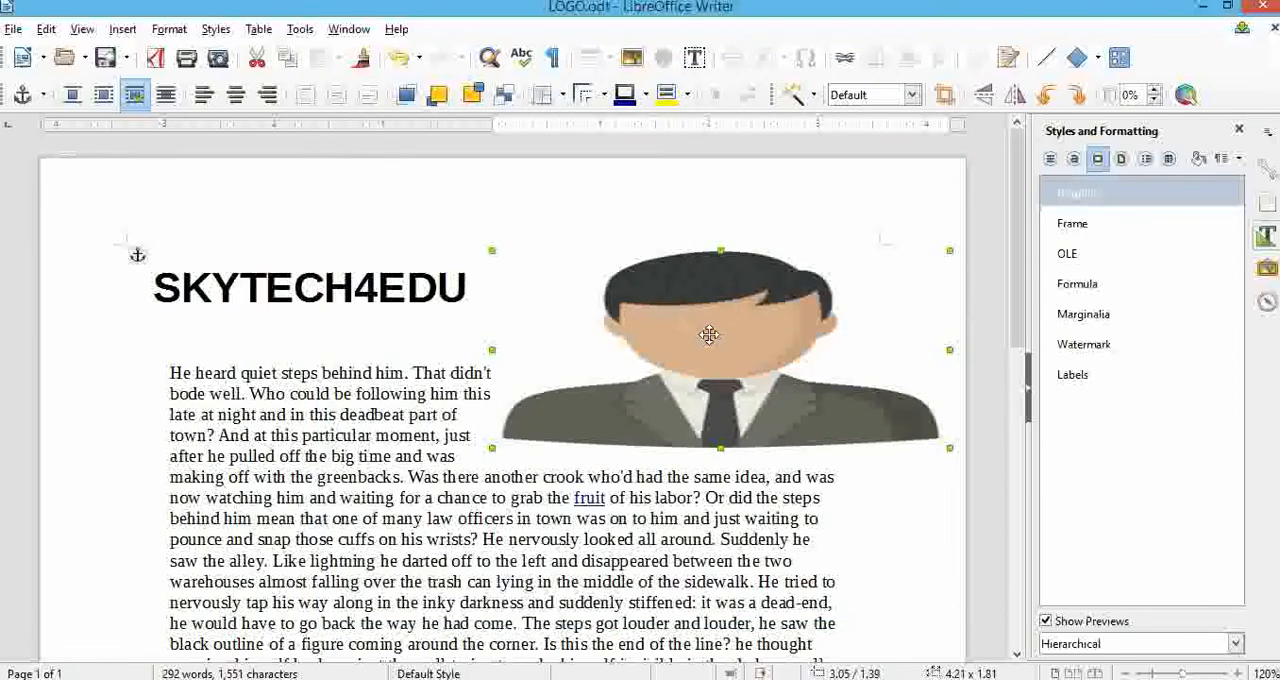
Set the photo's text wrap to Wrap Right and move the photo down into the body paragraph.
right_click(650, 304)
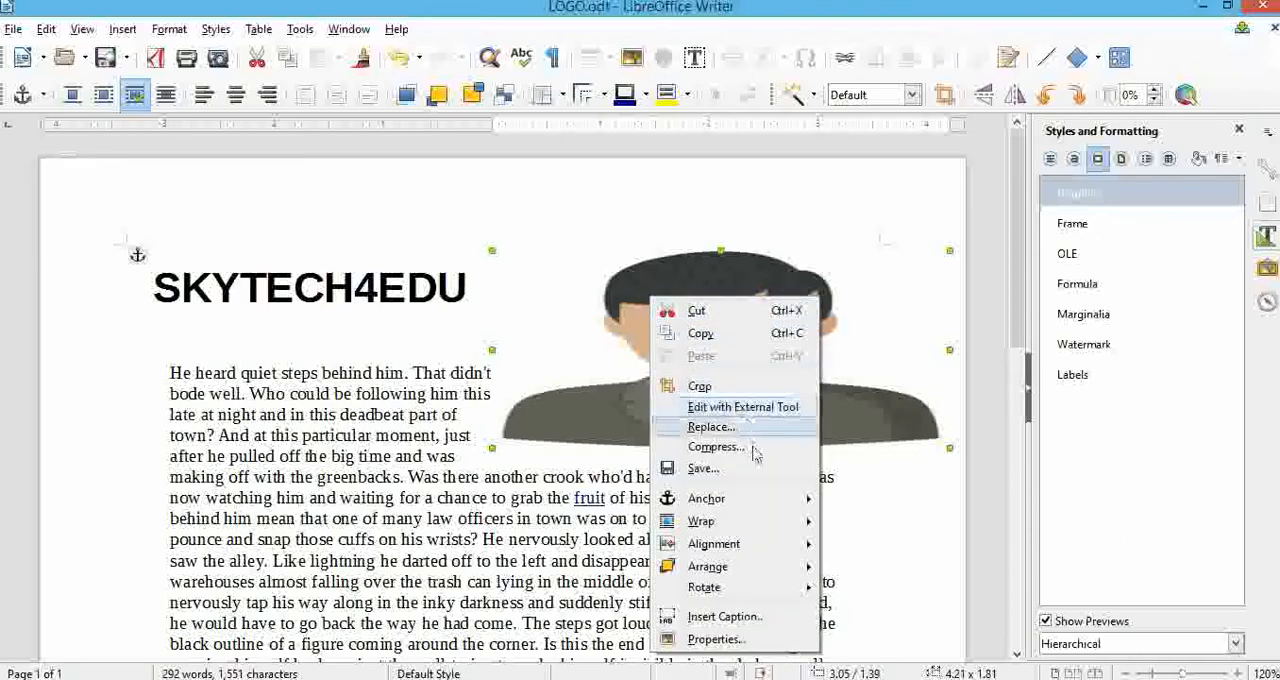
mouse_move(757, 525)
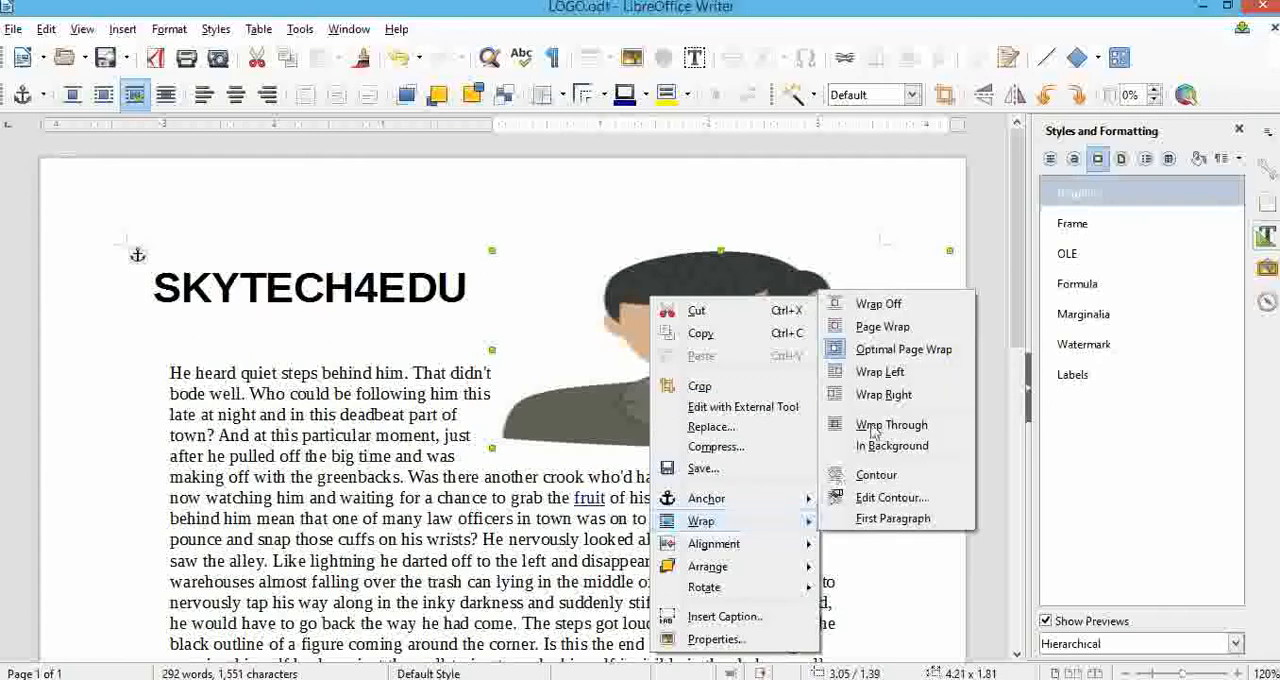
left_click(884, 396)
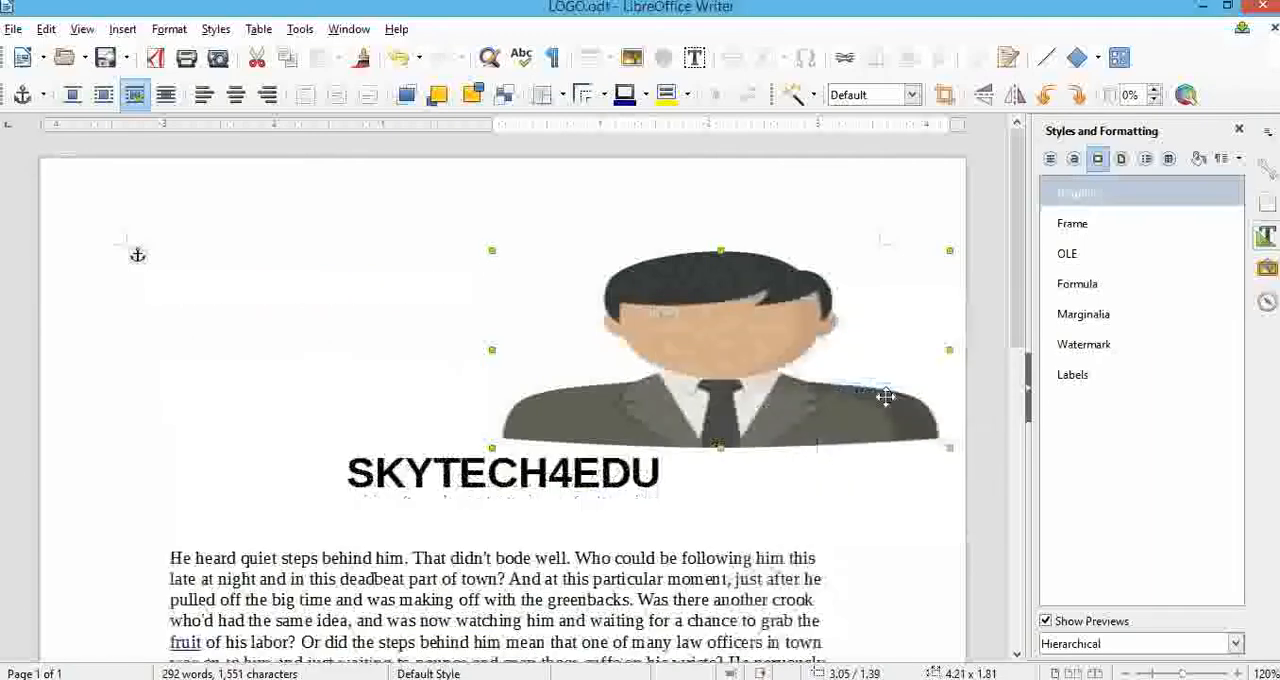
left_click_drag(575, 371, 720, 580)
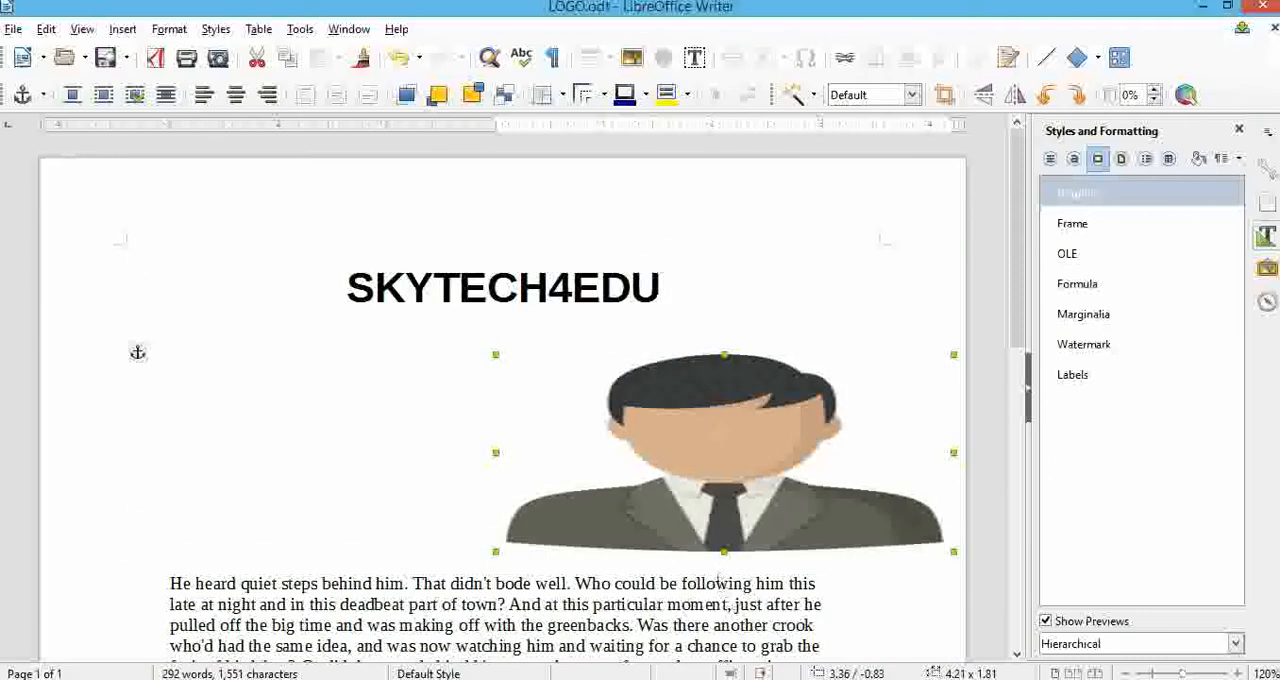
left_click_drag(725, 485, 712, 632)
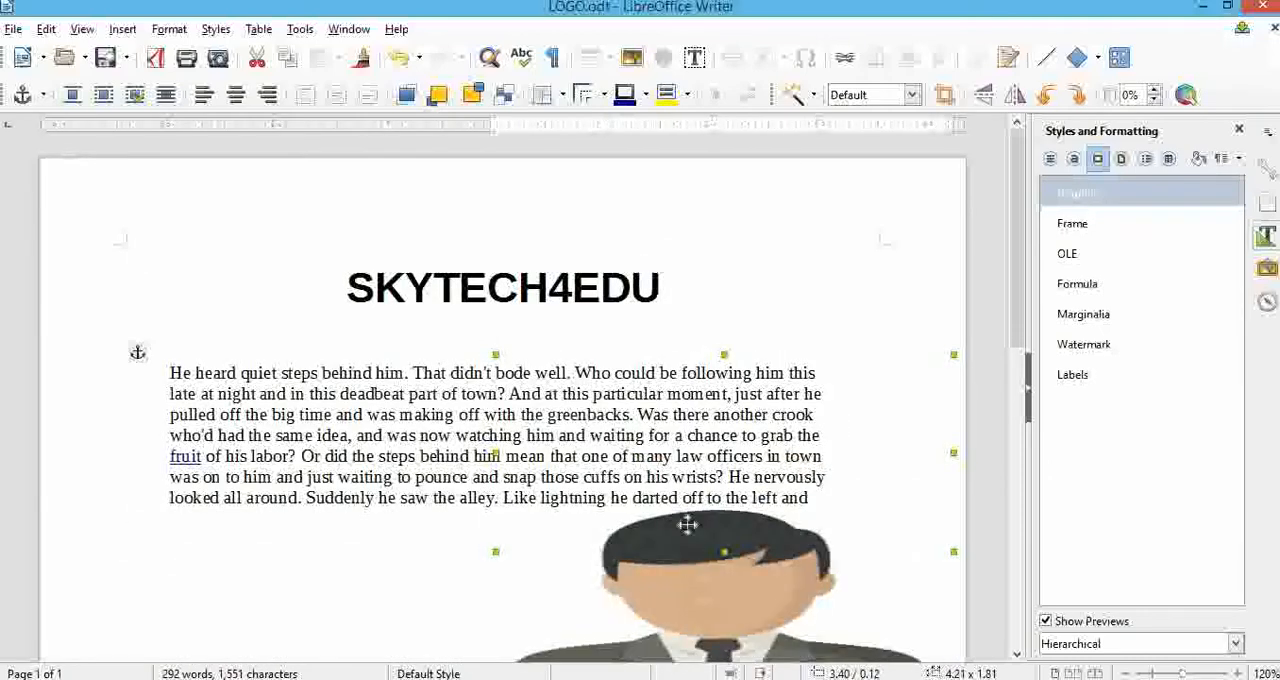
scroll(538, 480, "down", 3)
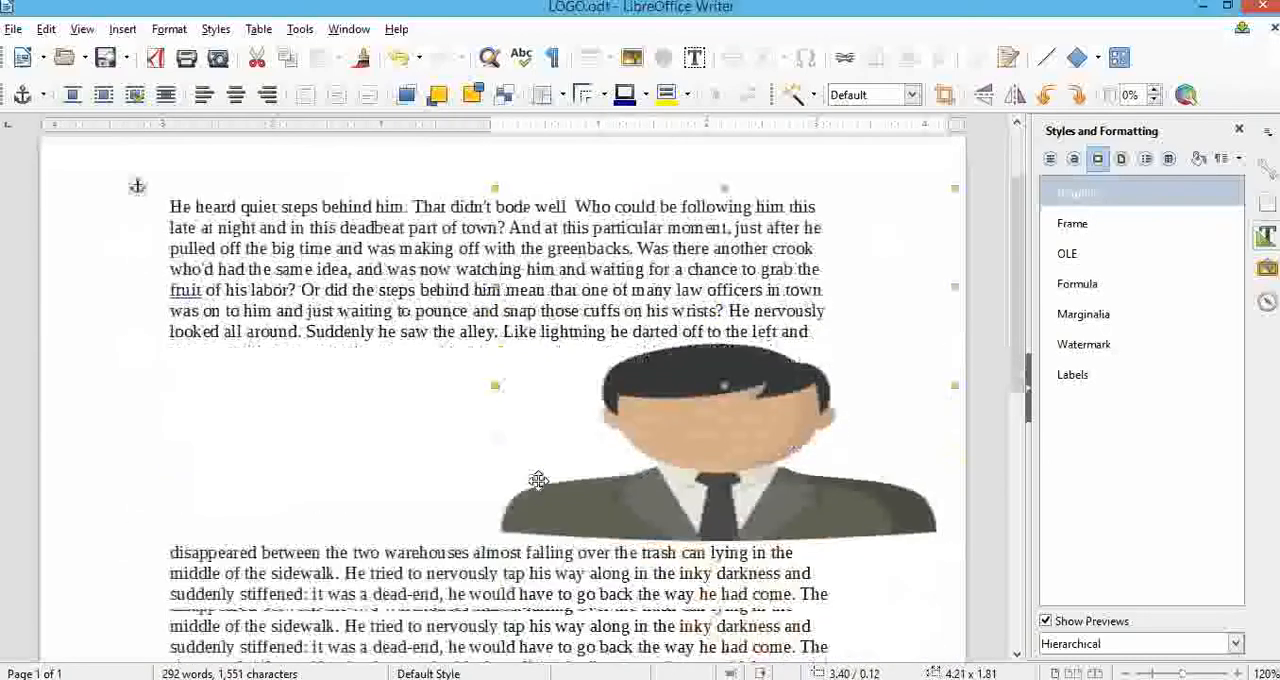
Set the photo's text wrap to Page Wrap and narrow the photo to about 2.71 inches wide.
right_click(677, 427)
mouse_move(838, 300)
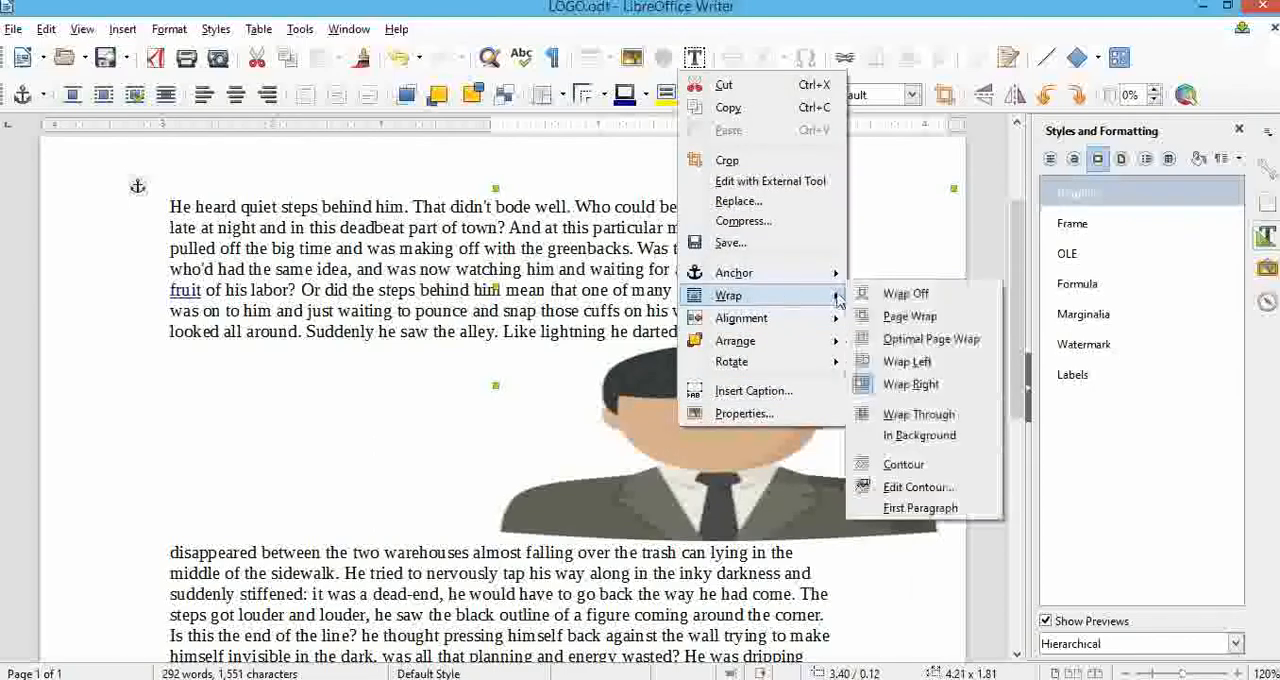
left_click(903, 318)
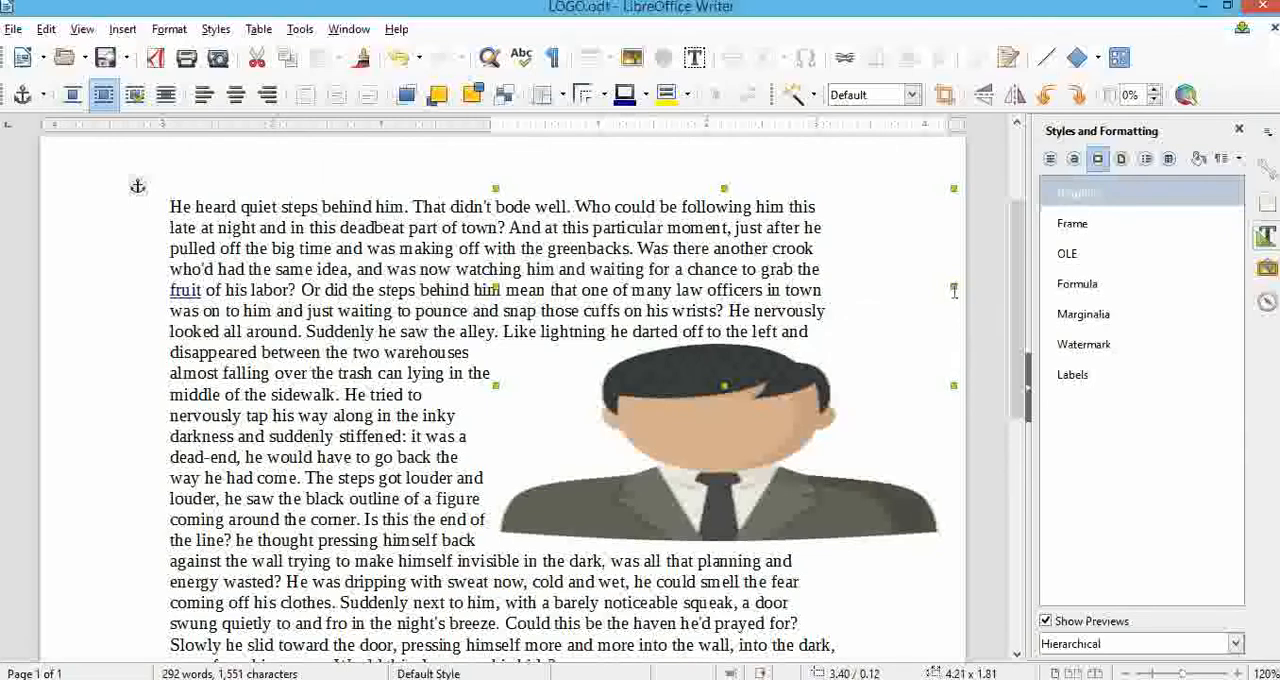
left_click_drag(952, 285, 856, 290)
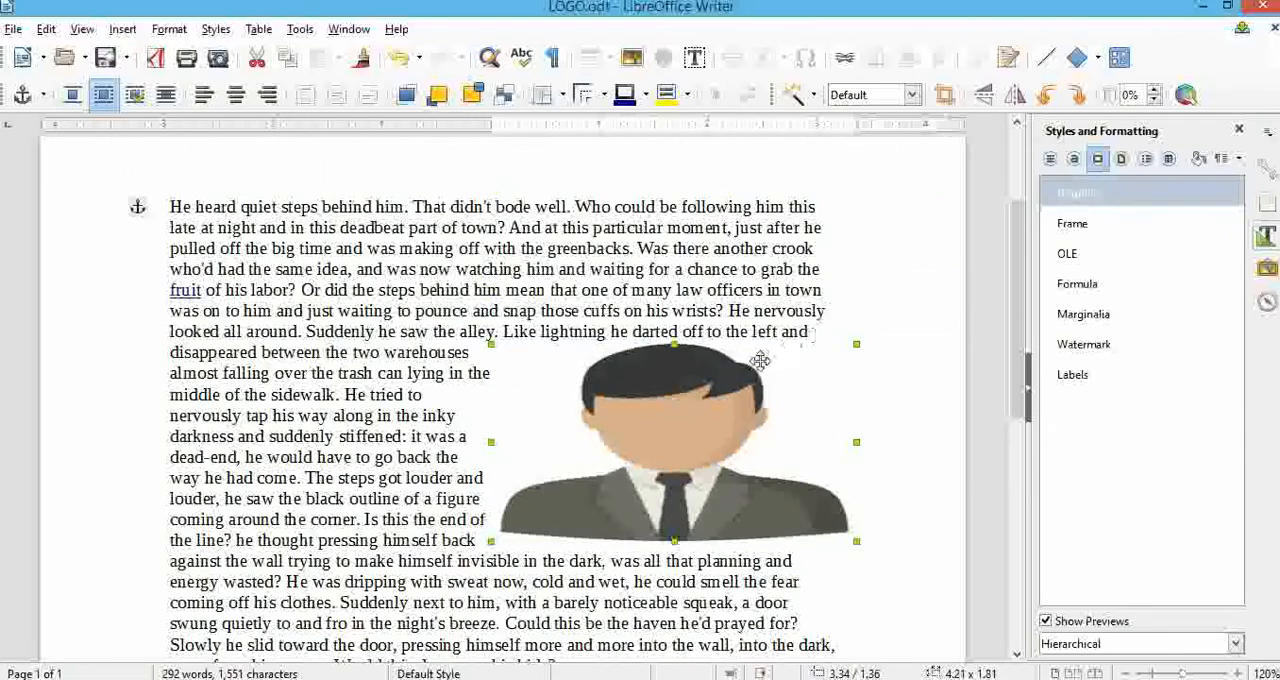
left_click_drag(805, 439, 785, 441)
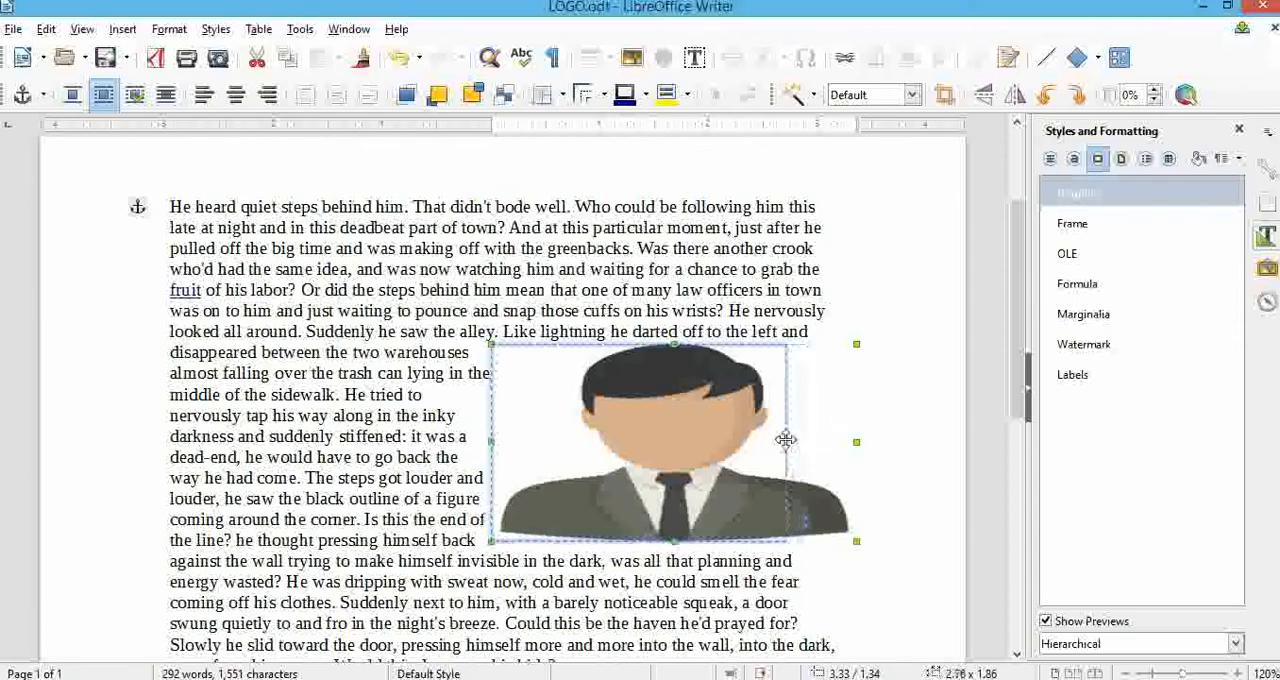
Set the photo's text wrap to Wrap Through.
right_click(660, 424)
mouse_move(815, 286)
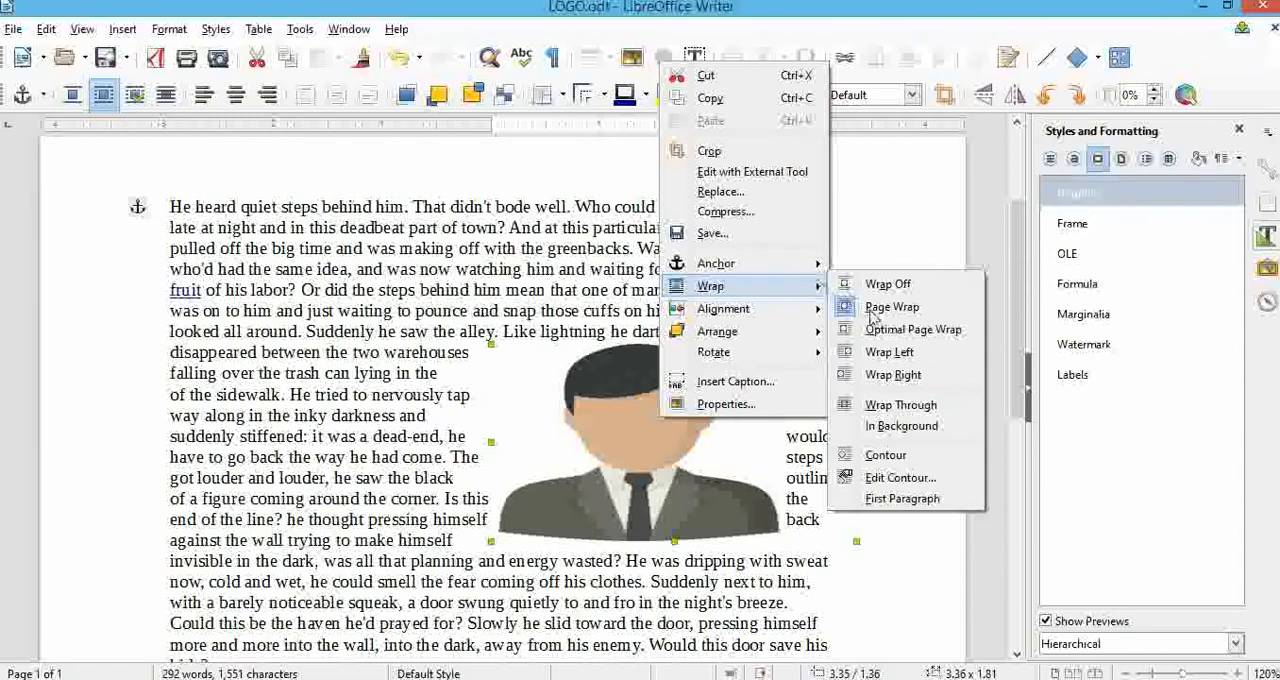
left_click(892, 405)
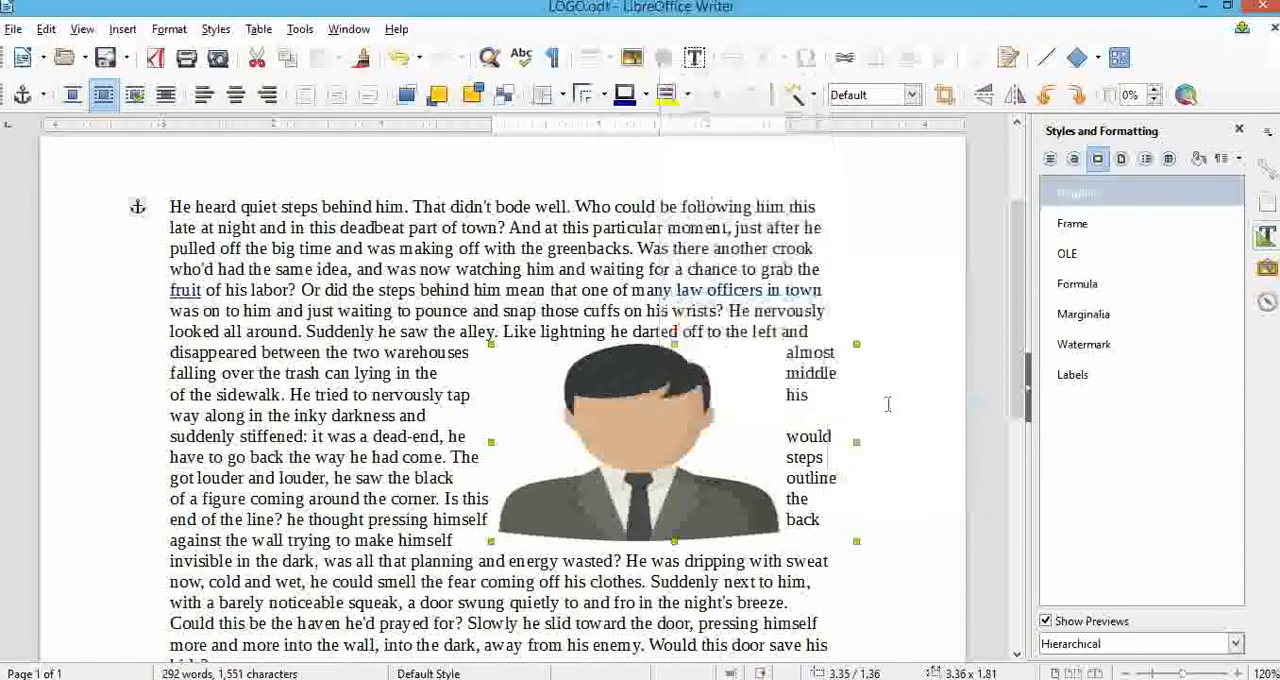
Set the photo's wrap to In Background and move it up and left behind the middle of the body text.
right_click(736, 424)
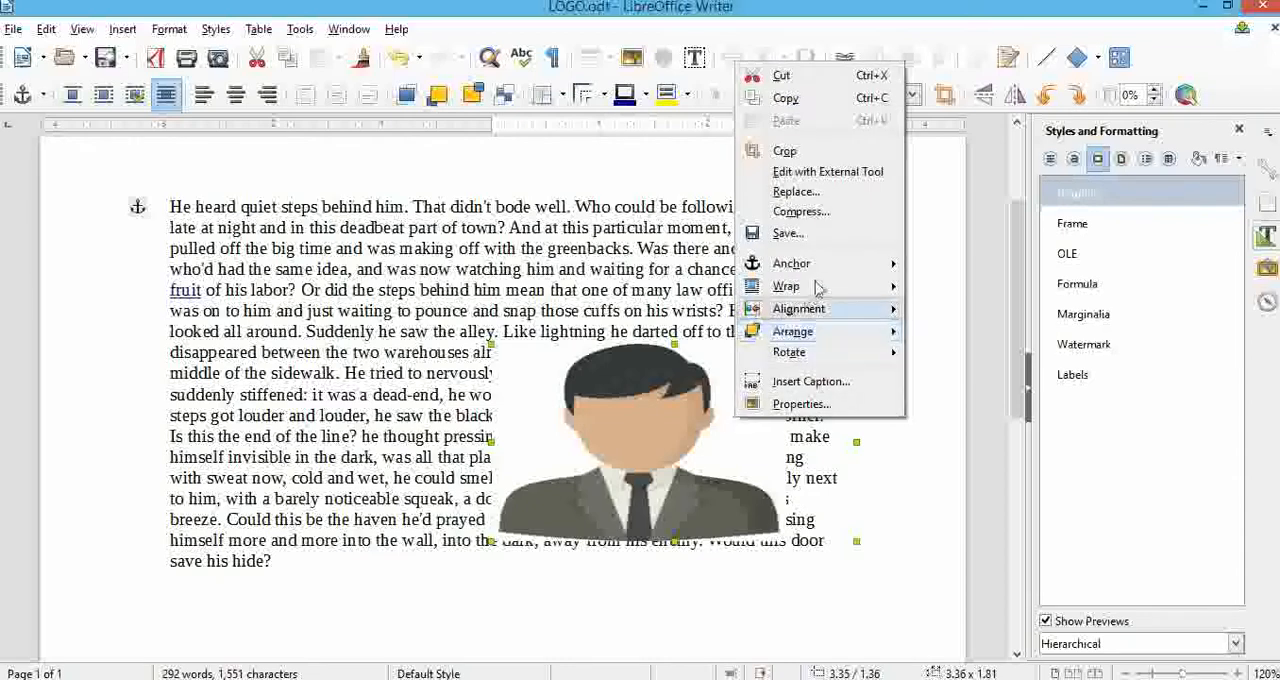
mouse_move(855, 287)
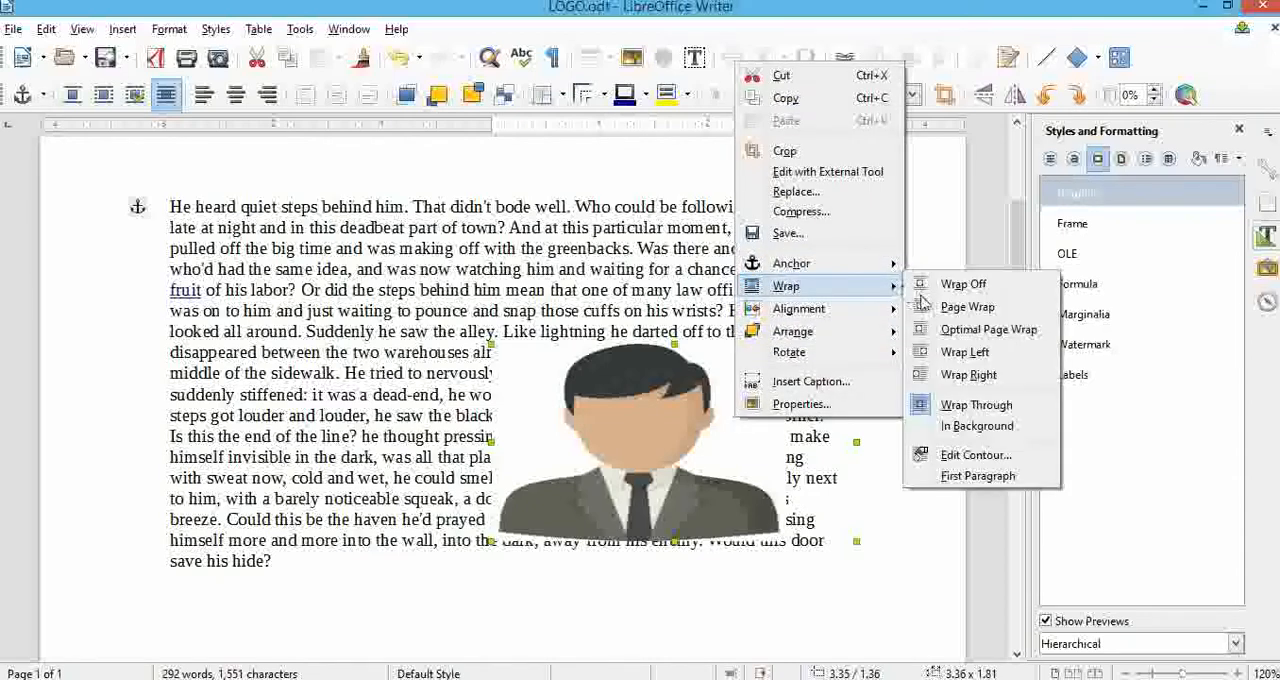
left_click(966, 426)
left_click_drag(652, 408, 506, 321)
scroll(715, 382, "up", 3)
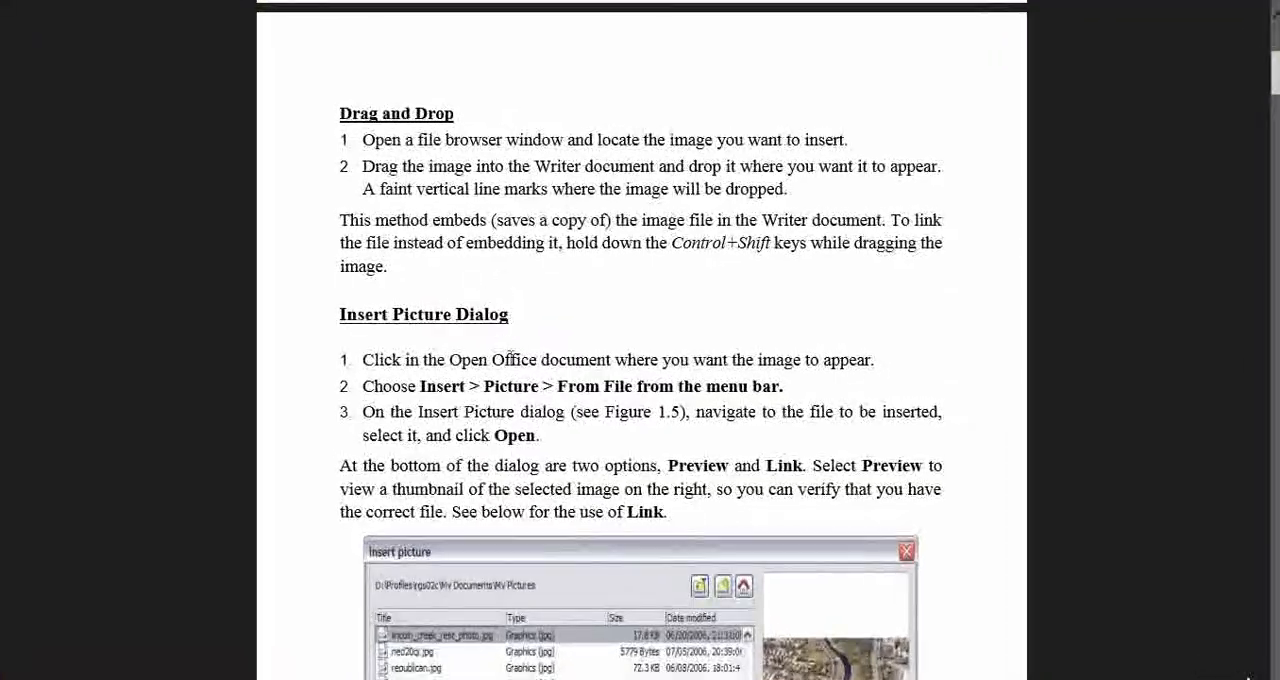
Switch to the PDF textbook, read the section on inserting an image from the clipboard, and minimize the PDF window.
scroll(510, 358, "down", 8)
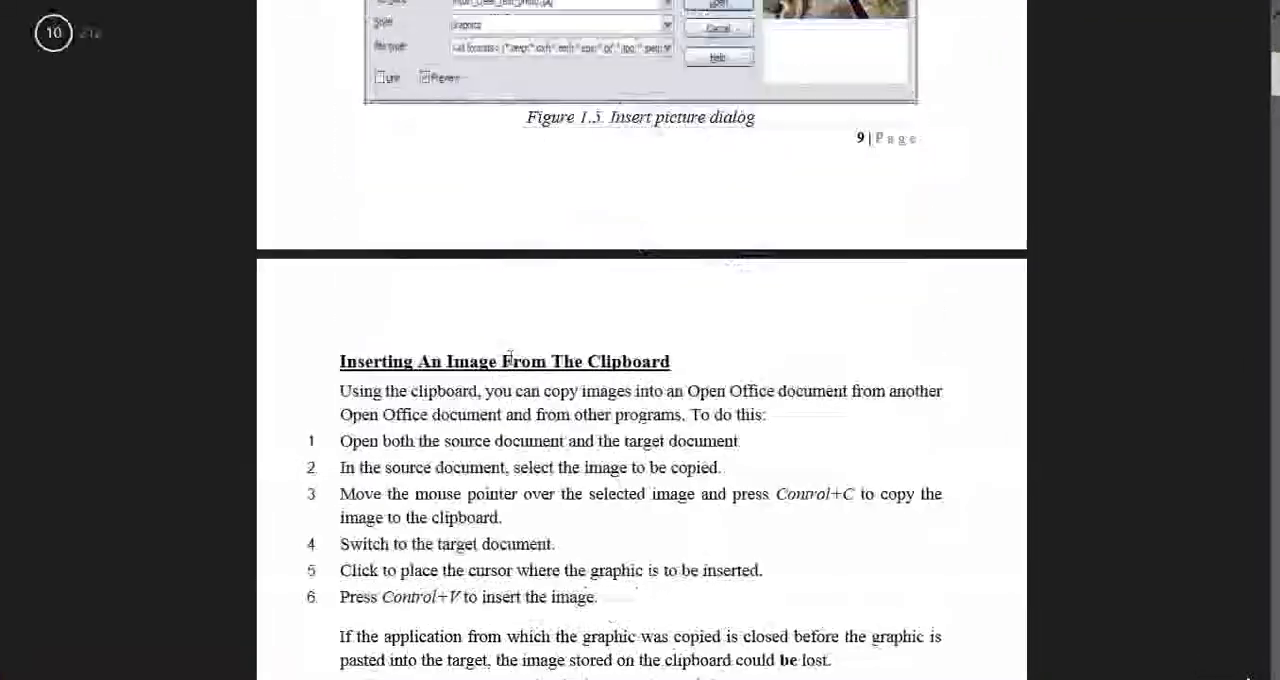
scroll(510, 358, "down", 1)
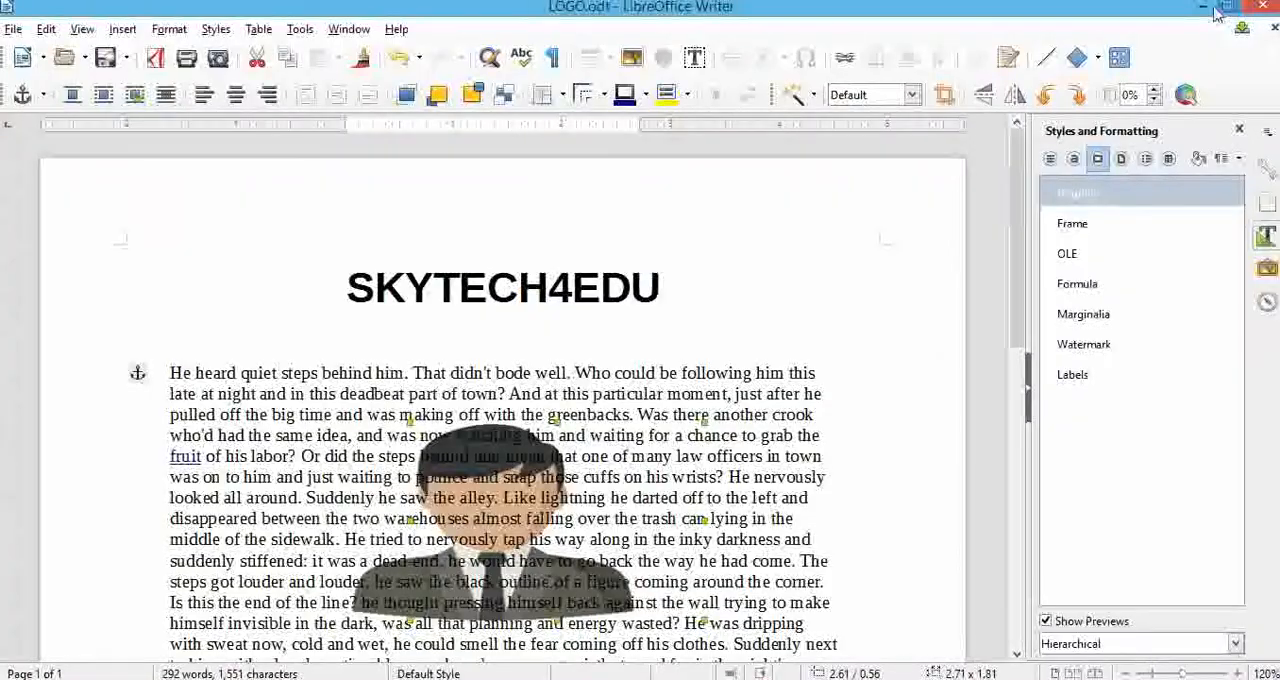
left_click(1204, 7)
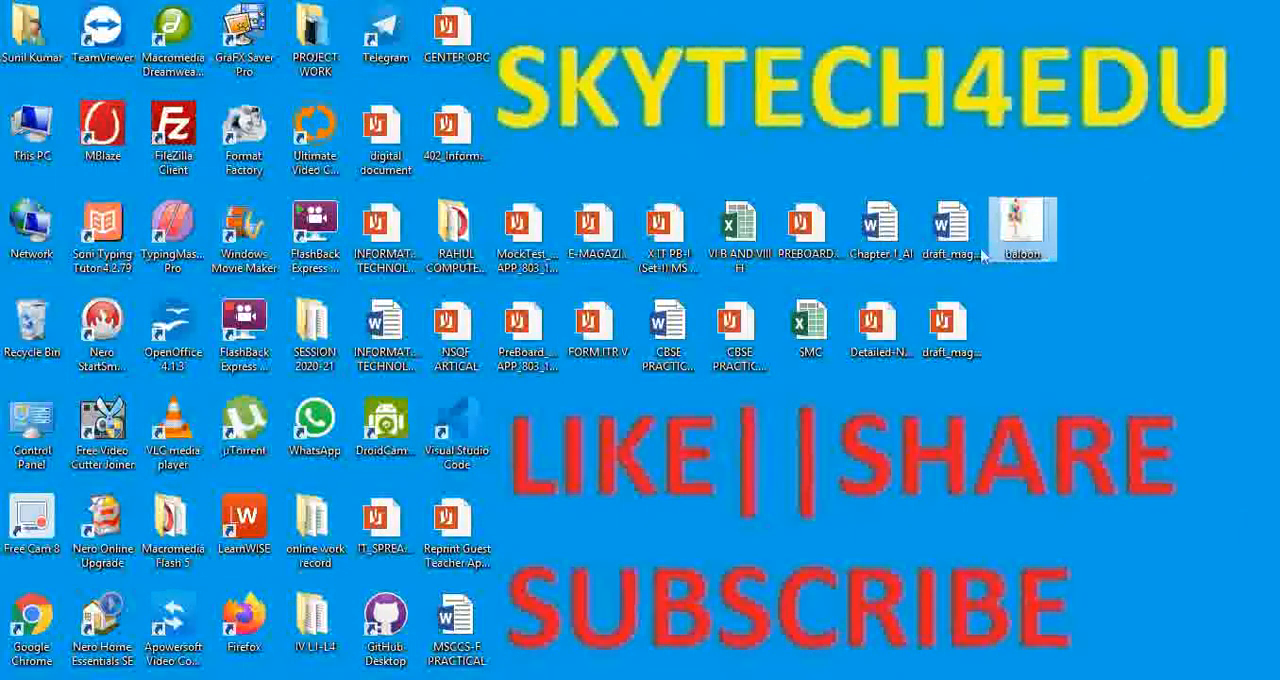
Copy the baloon image from the desktop and paste it into the LOGO.odt document below the body paragraph.
left_click(441, 678)
scroll(515, 424, "down", 5)
left_click(515, 424)
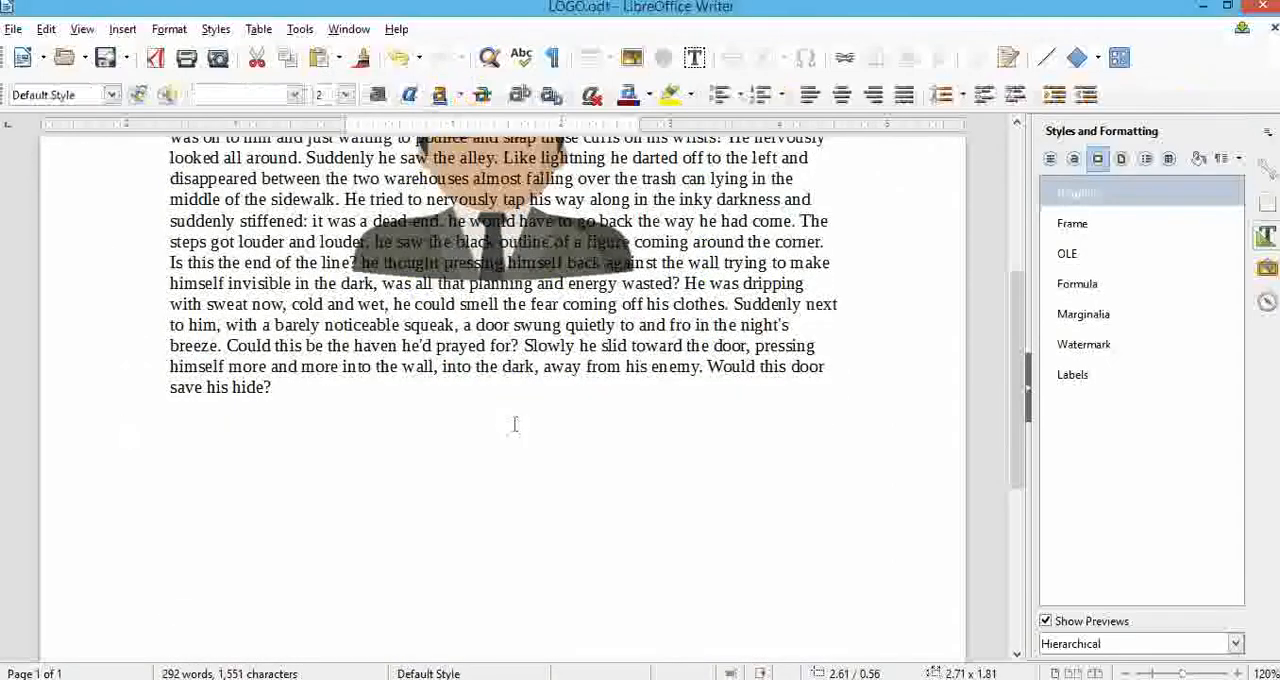
key("ctrl+v")
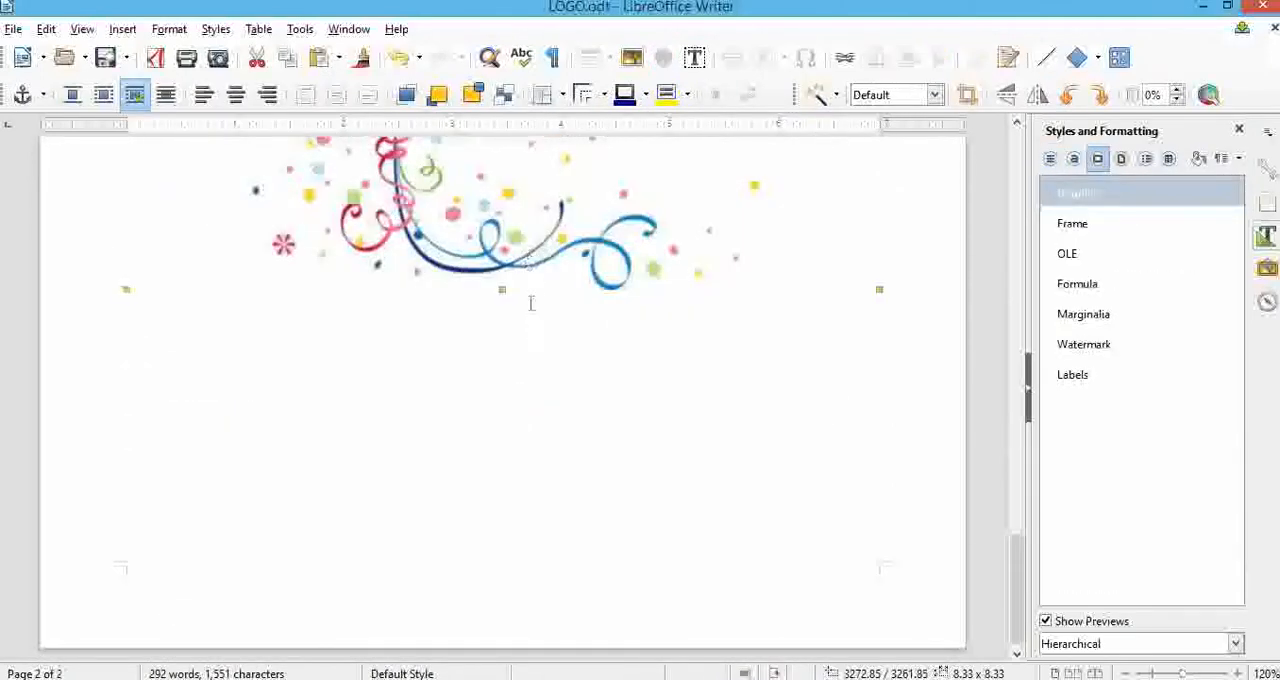
Shrink the pasted balloon image to about 1.25 inches high and widen it below the body paragraph.
left_click_drag(498, 198, 505, 64)
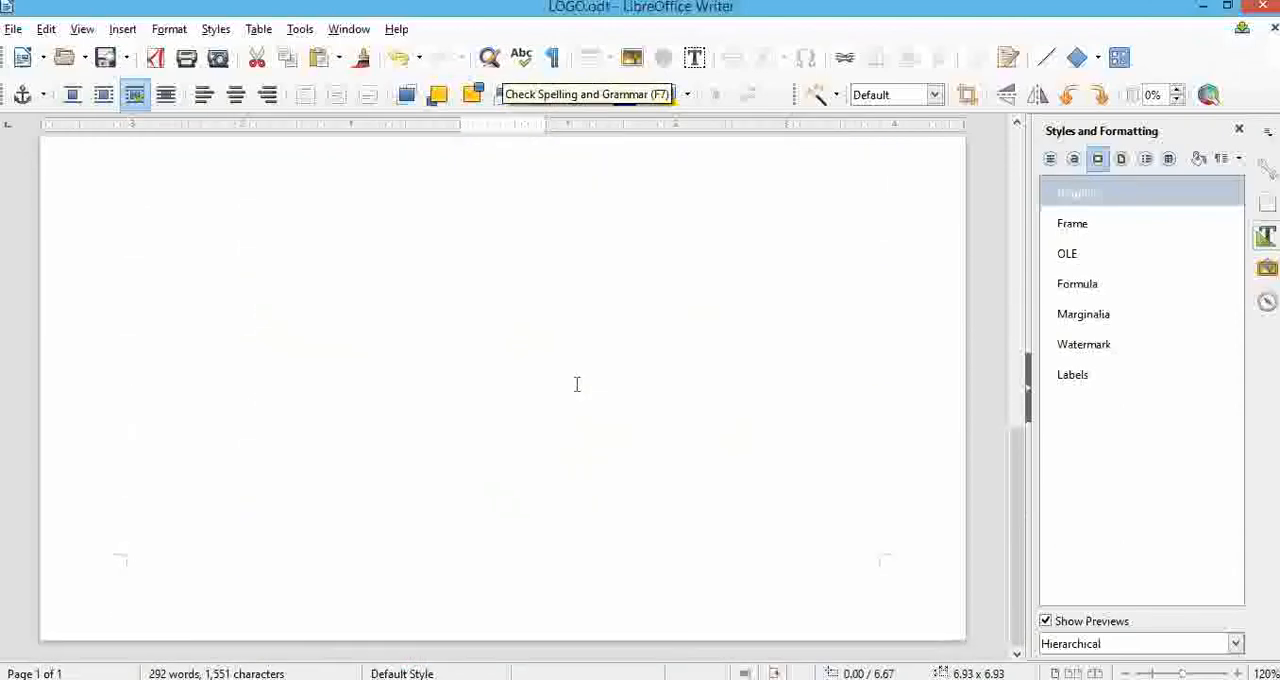
left_click(490, 400)
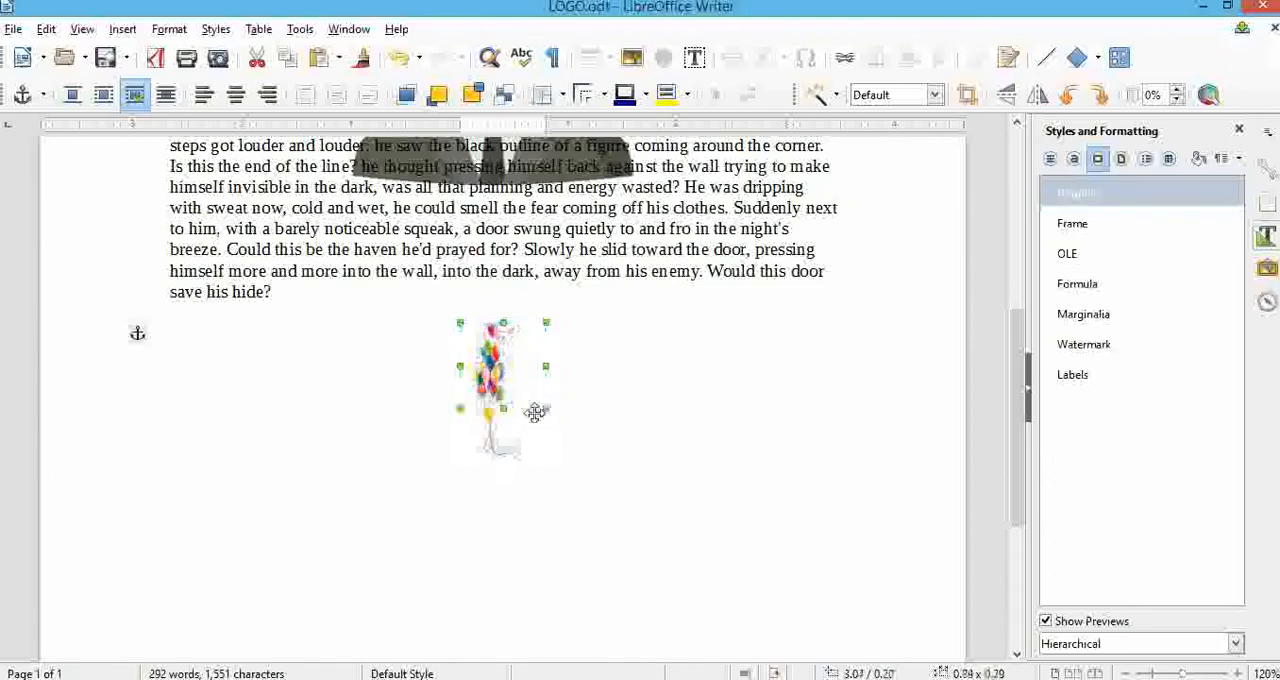
left_click_drag(546, 364, 830, 364)
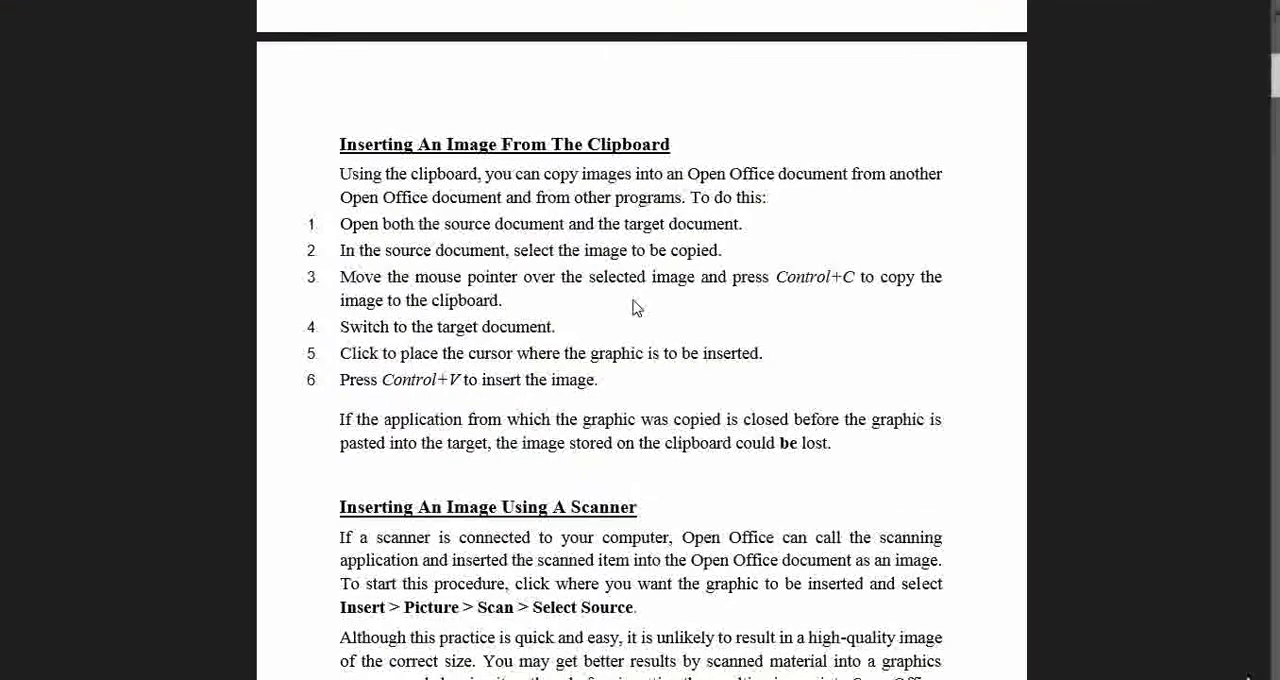
Switch to the PDF textbook and read the sections on inserting images using a scanner and from the Gallery.
scroll(634, 306, "down", 3)
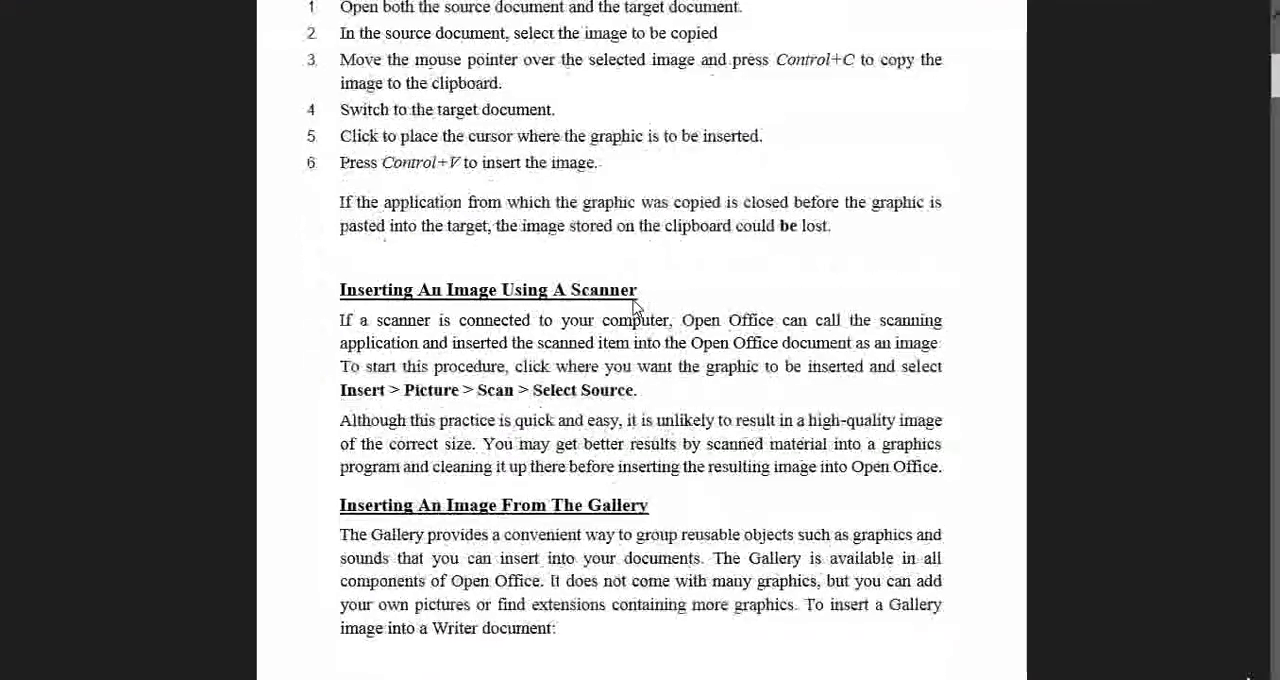
scroll(634, 306, "down", 3)
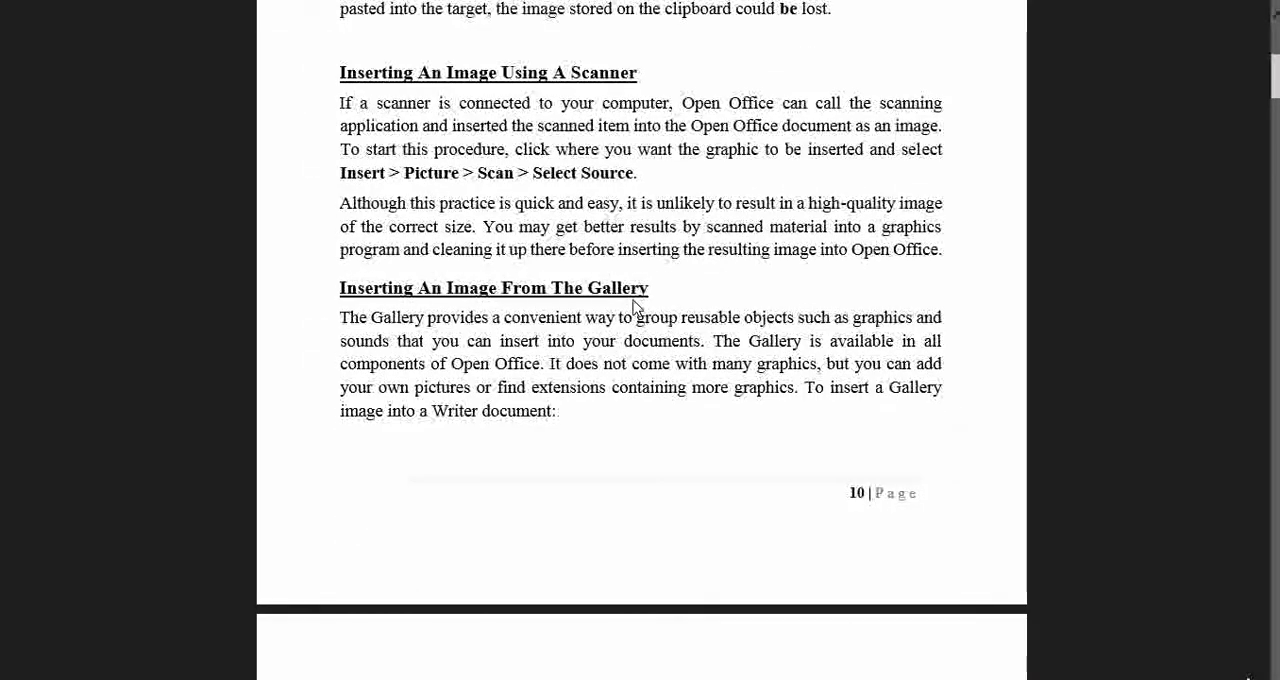
scroll(634, 306, "down", 15)
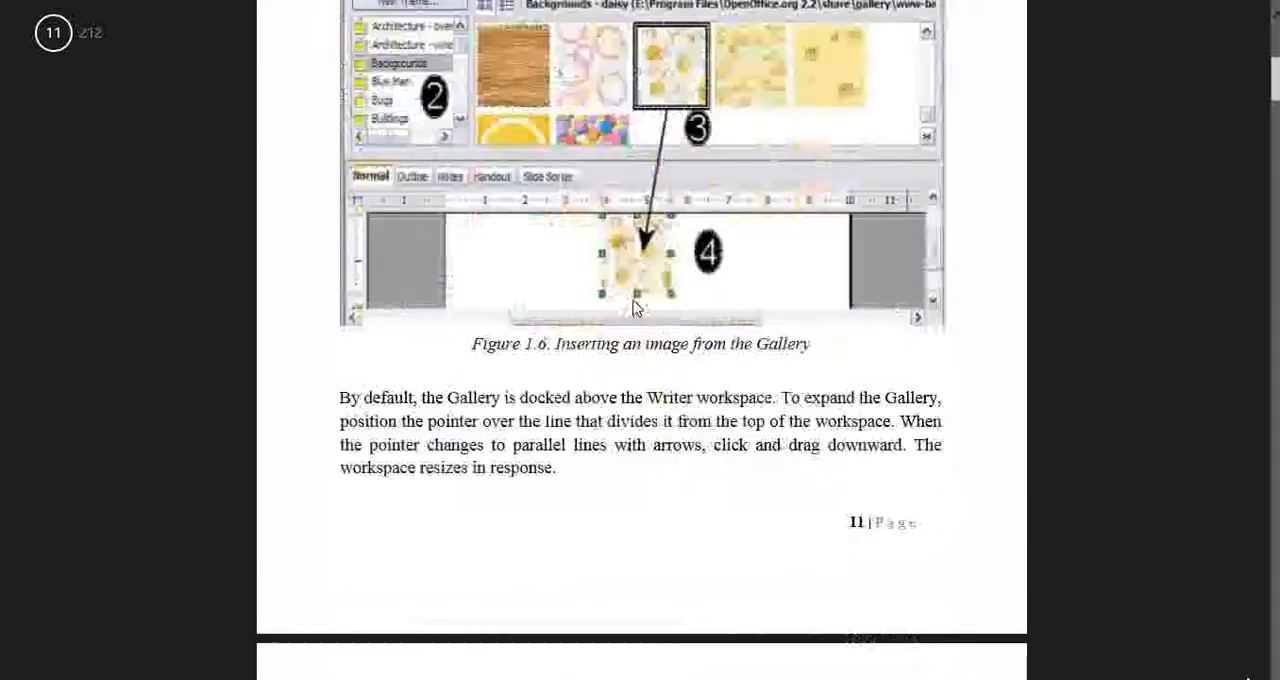
scroll(634, 306, "up", 6)
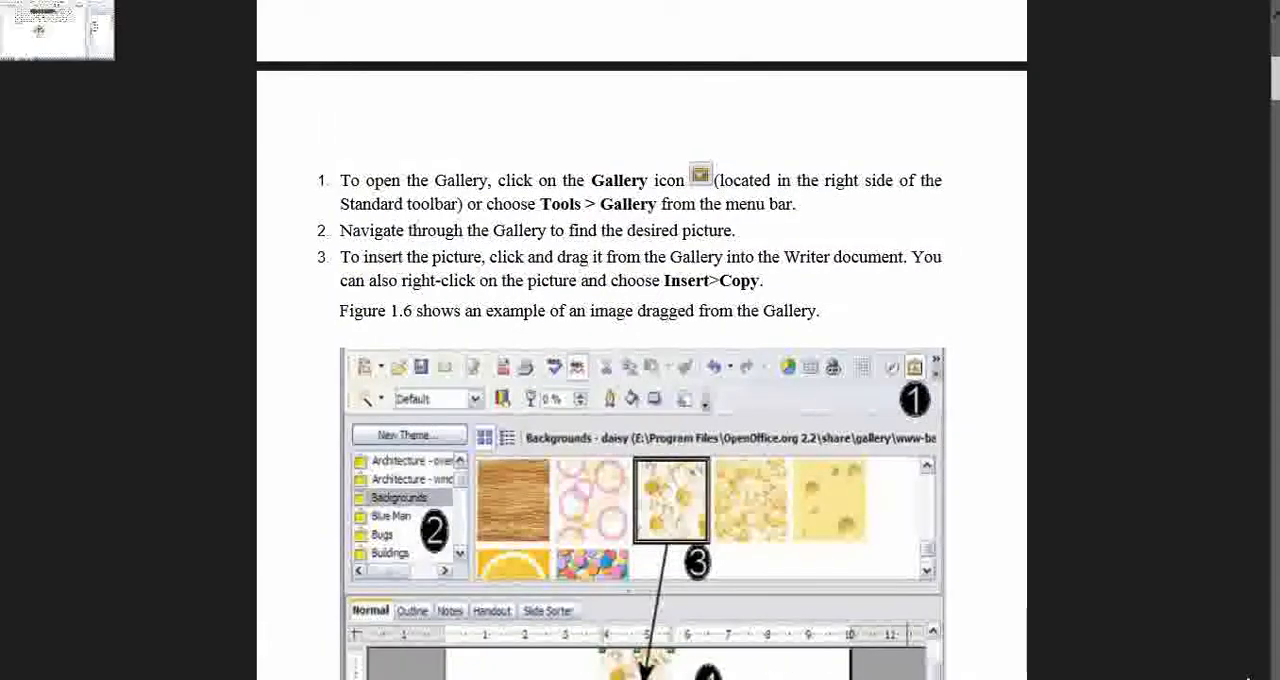
Switch back to the LOGO.odt document and open the Gallery.
left_click(45, 25)
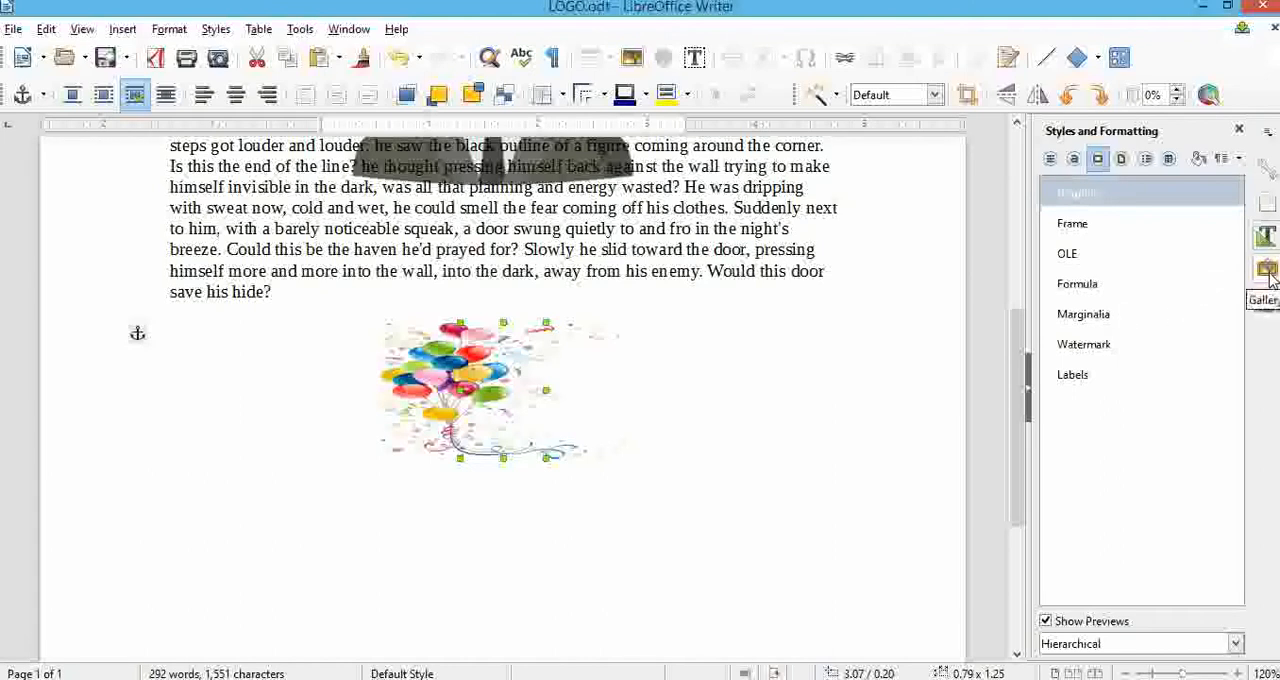
left_click(302, 30)
mouse_move(352, 173)
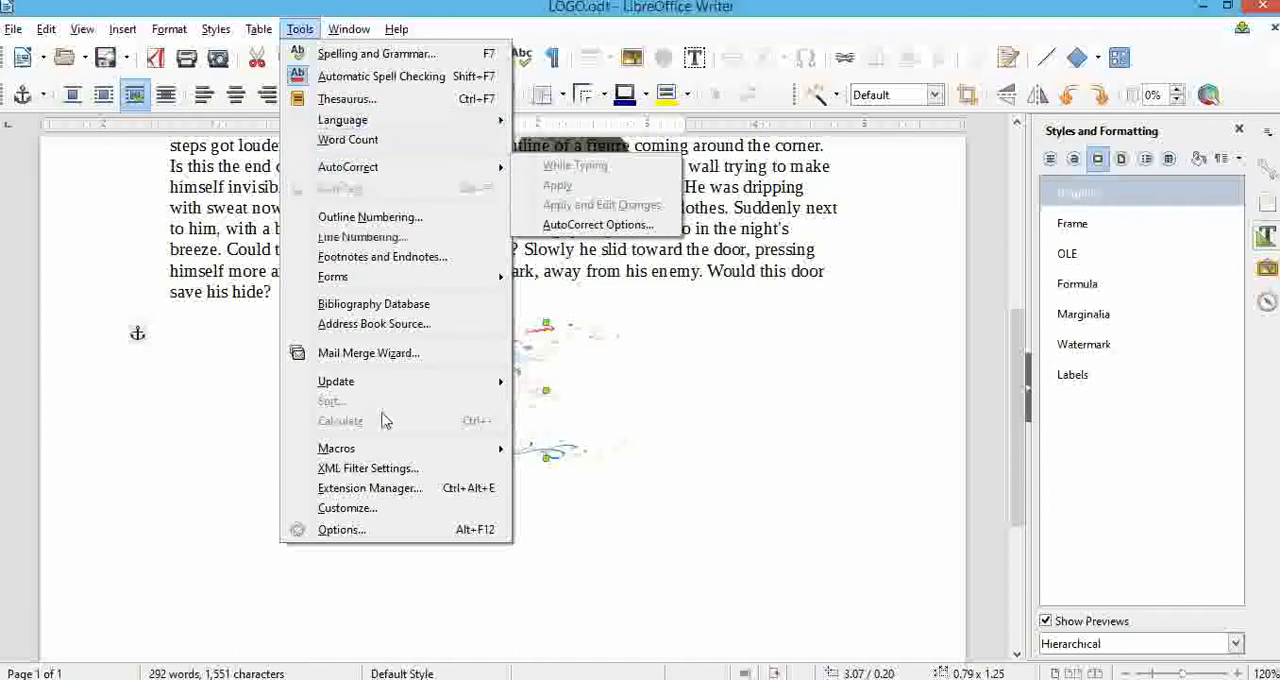
left_click(1272, 270)
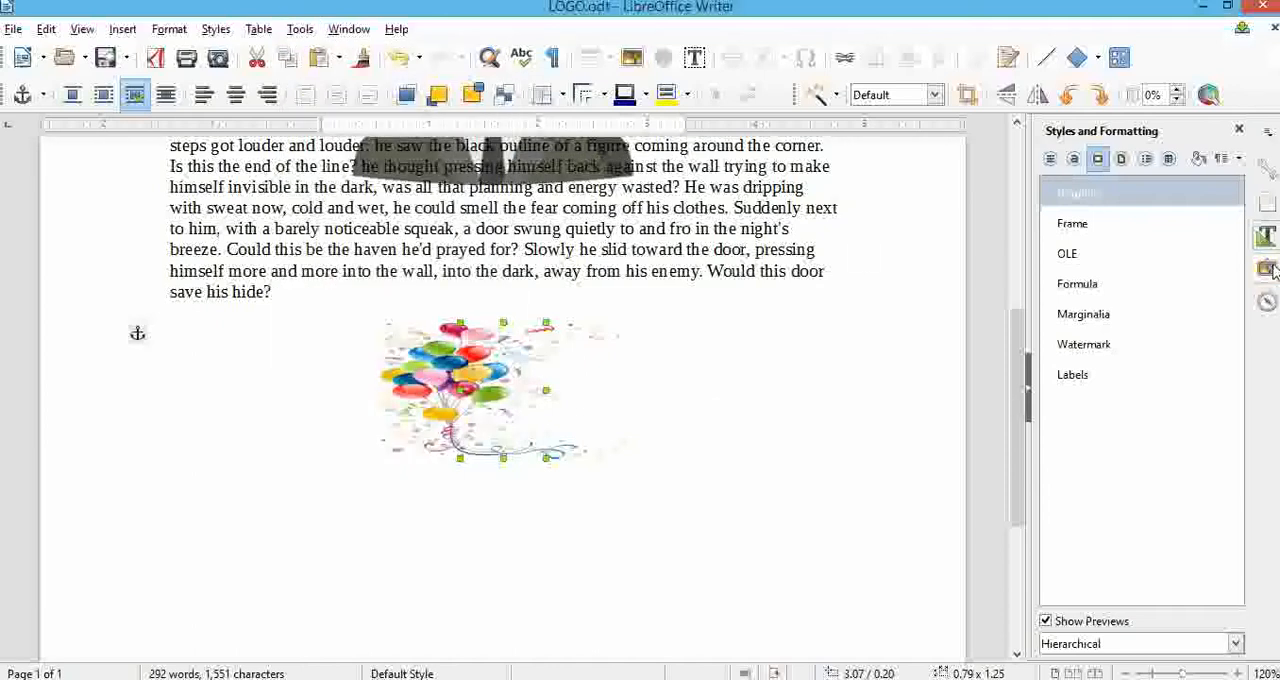
left_click(1268, 269)
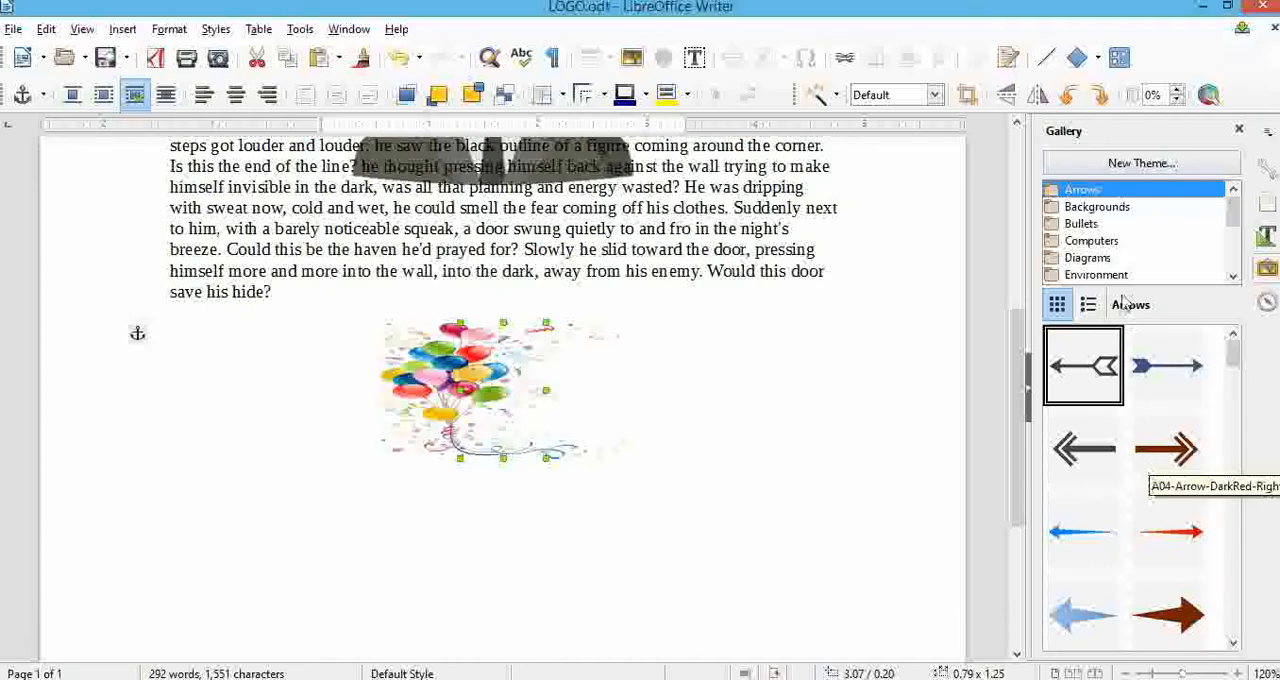
Insert the Computer-Laptop-Black image from the Gallery's Computers theme into the document below the body paragraph.
left_click(1100, 276)
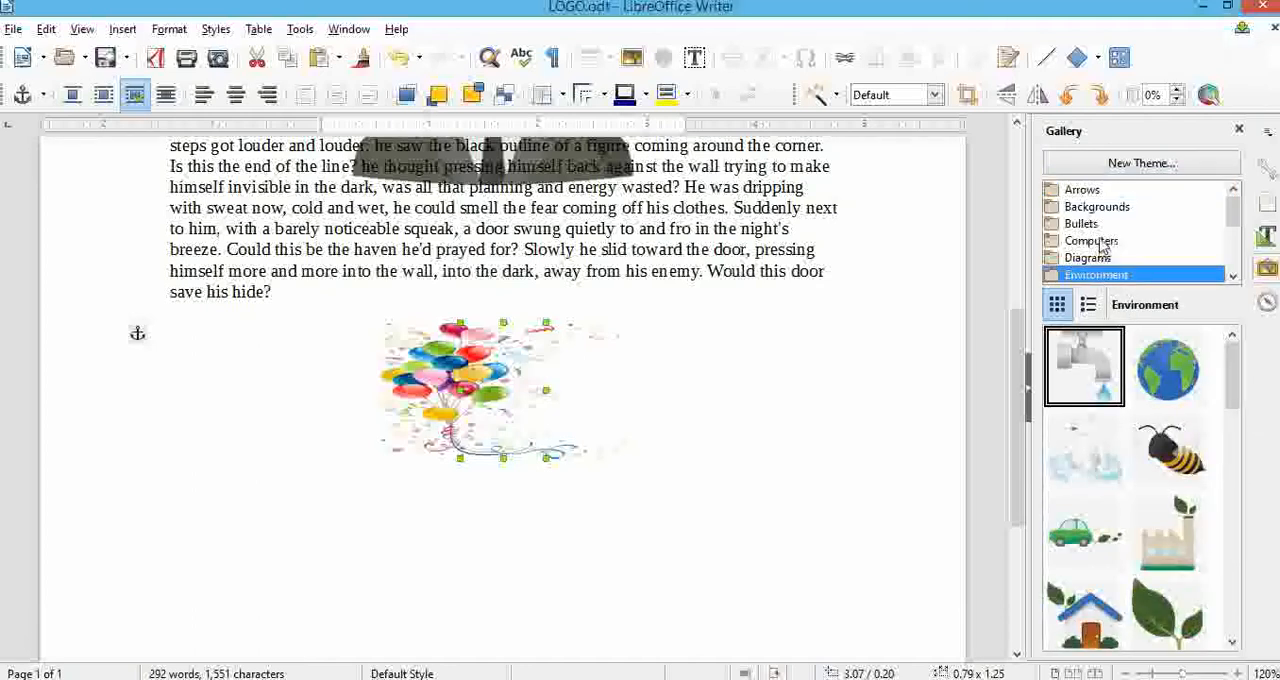
left_click(1100, 242)
left_click_drag(1083, 470, 823, 443)
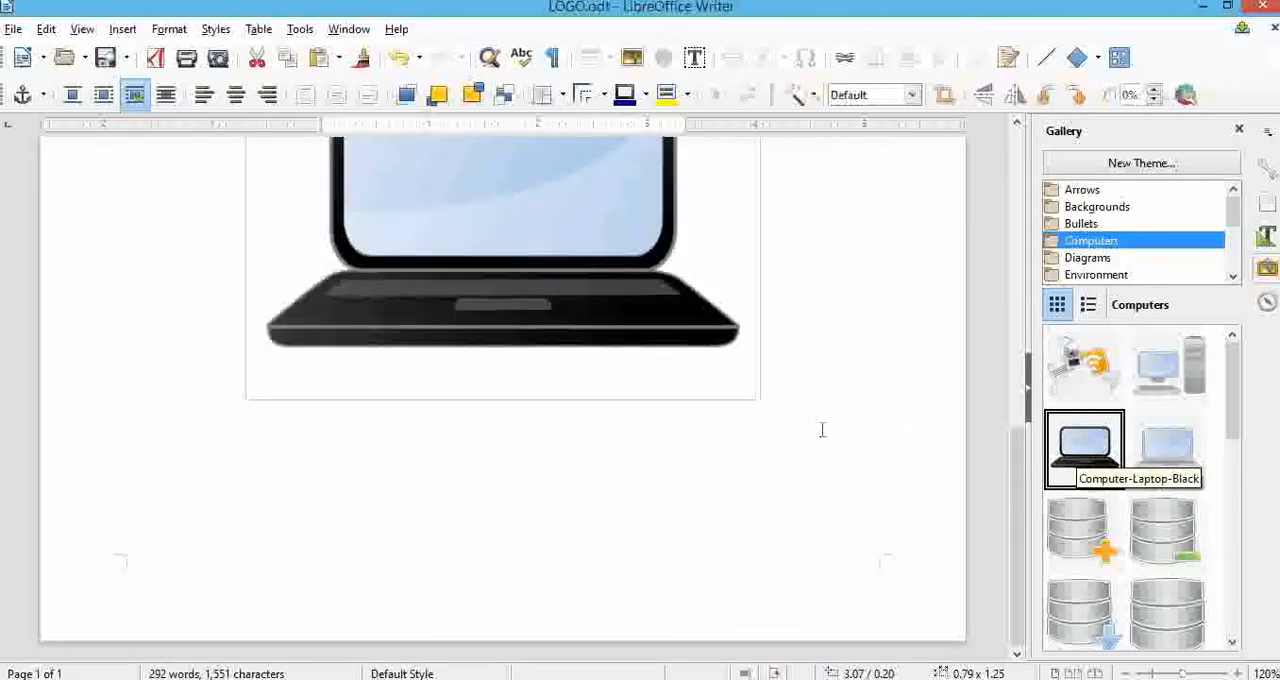
Shrink the laptop image to about 1.90 inches high and move it below the balloon image.
scroll(822, 430, "up", 3)
left_click(580, 506)
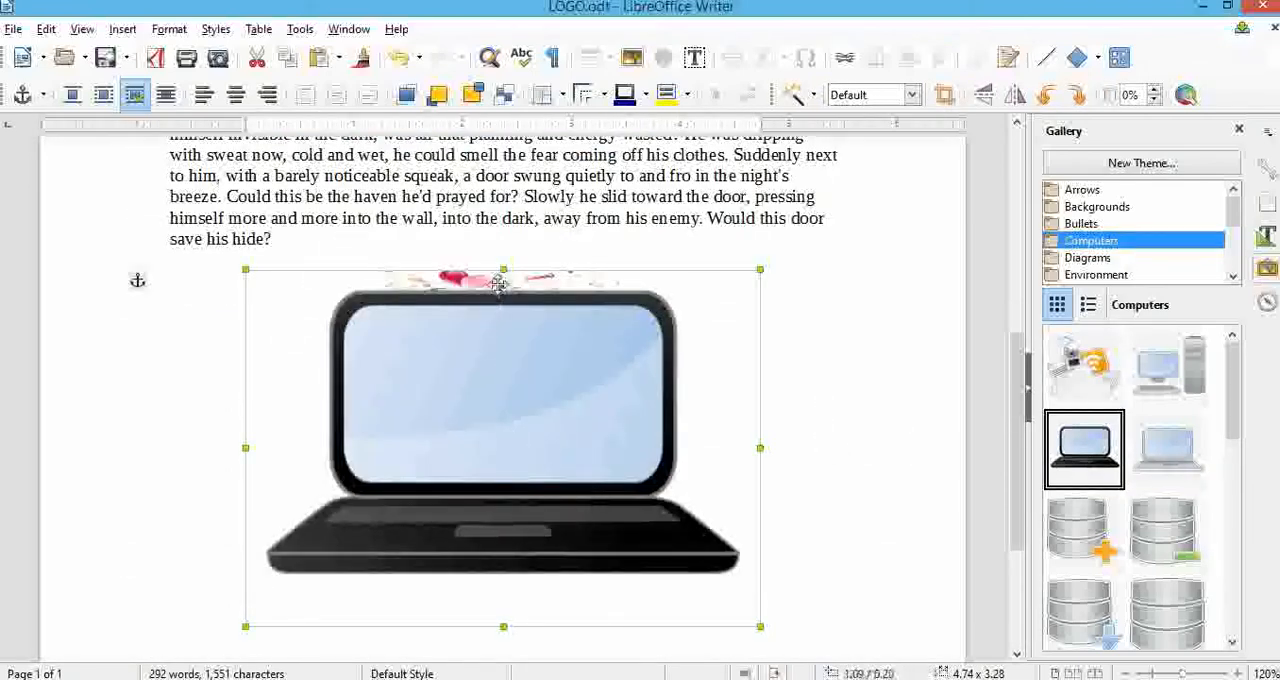
left_click_drag(498, 325, 560, 543)
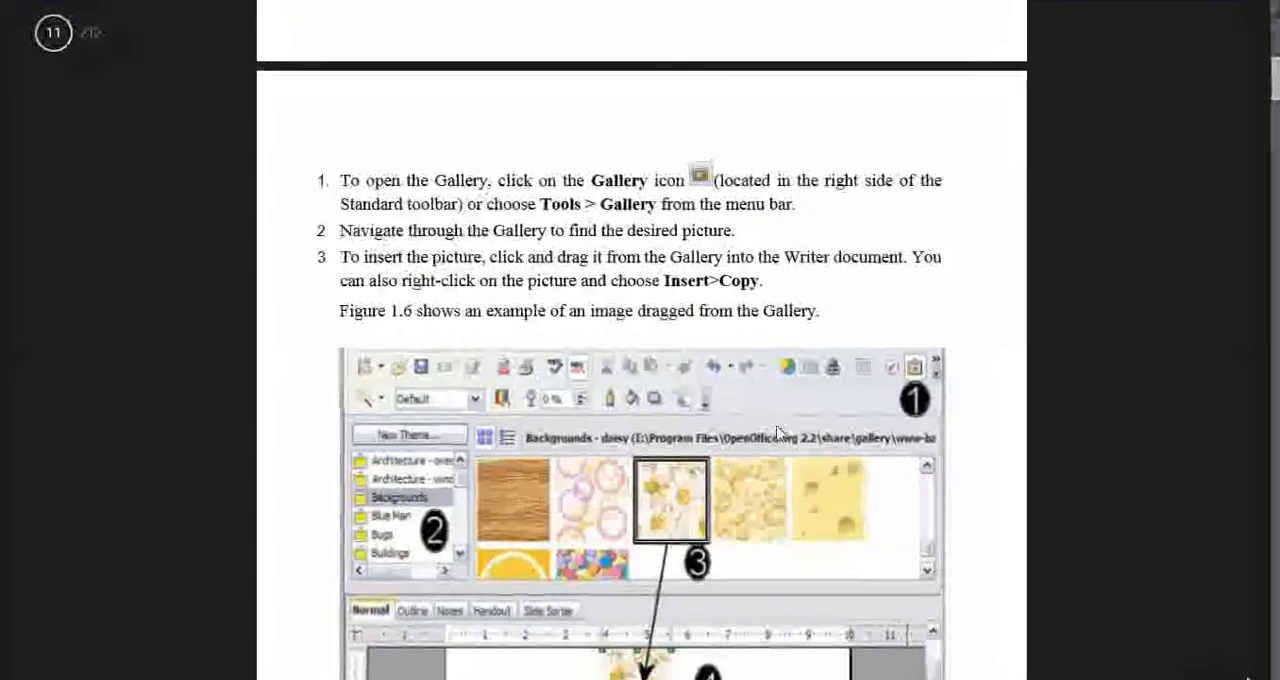
Switch to the PDF textbook and read the sections on graphics mode, flipping, filters, transparency and cropping images.
scroll(779, 432, "down", 5)
scroll(779, 432, "down", 10)
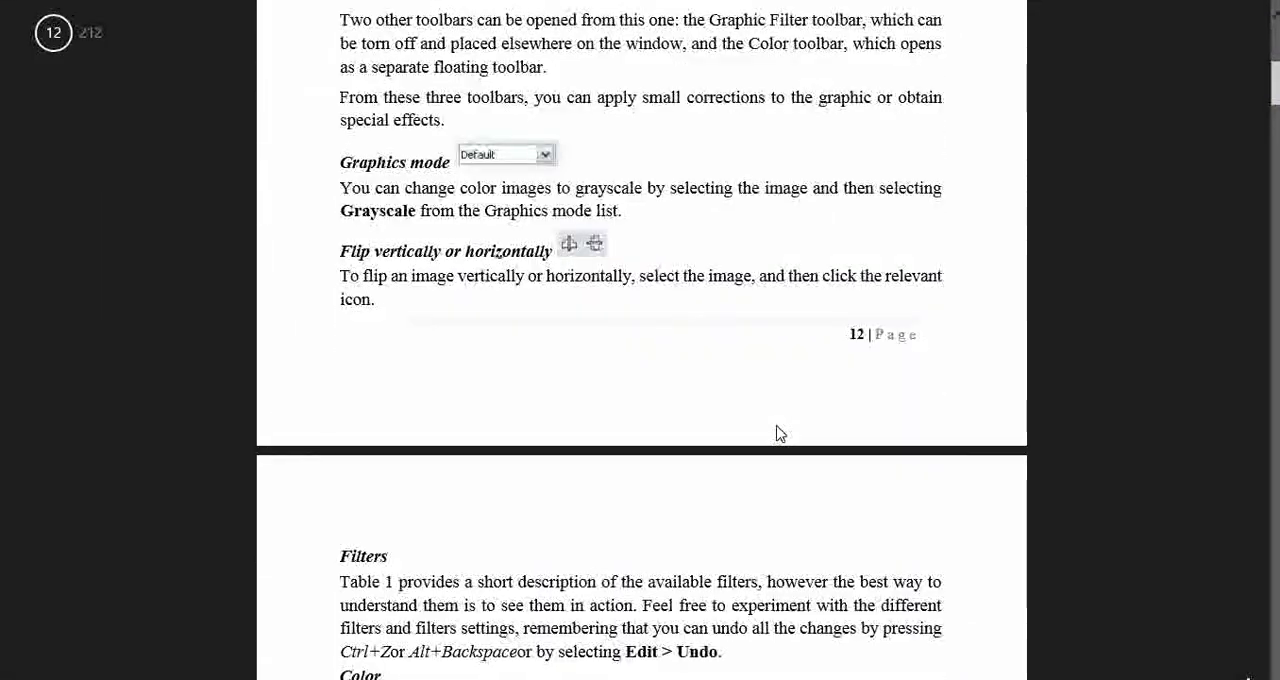
scroll(779, 433, "down", 10)
scroll(779, 432, "down", 5)
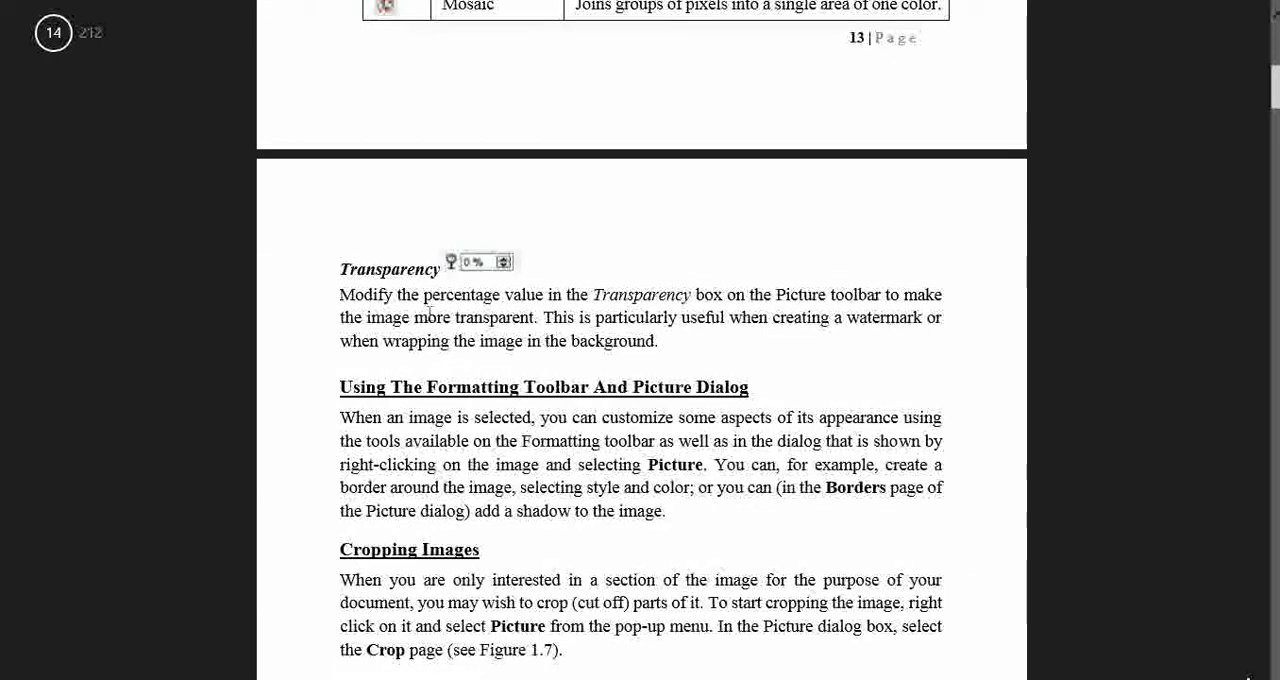
scroll(534, 374, "up", 5)
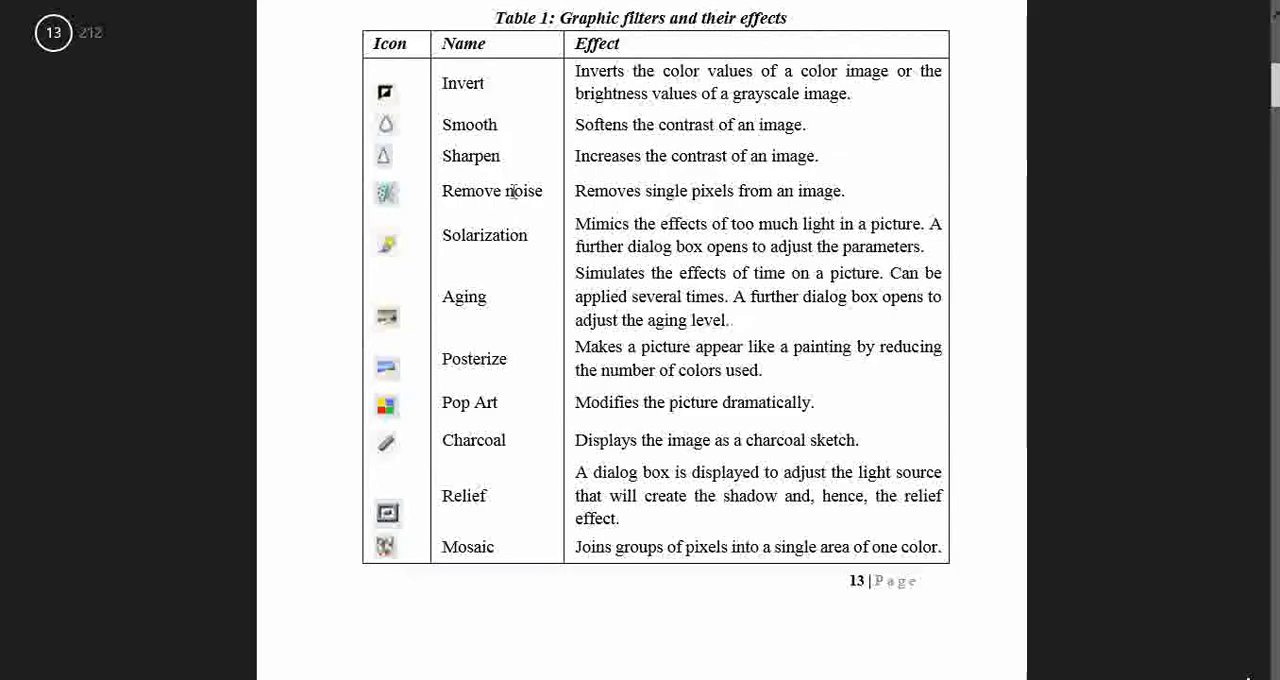
scroll(491, 386, "down", 8)
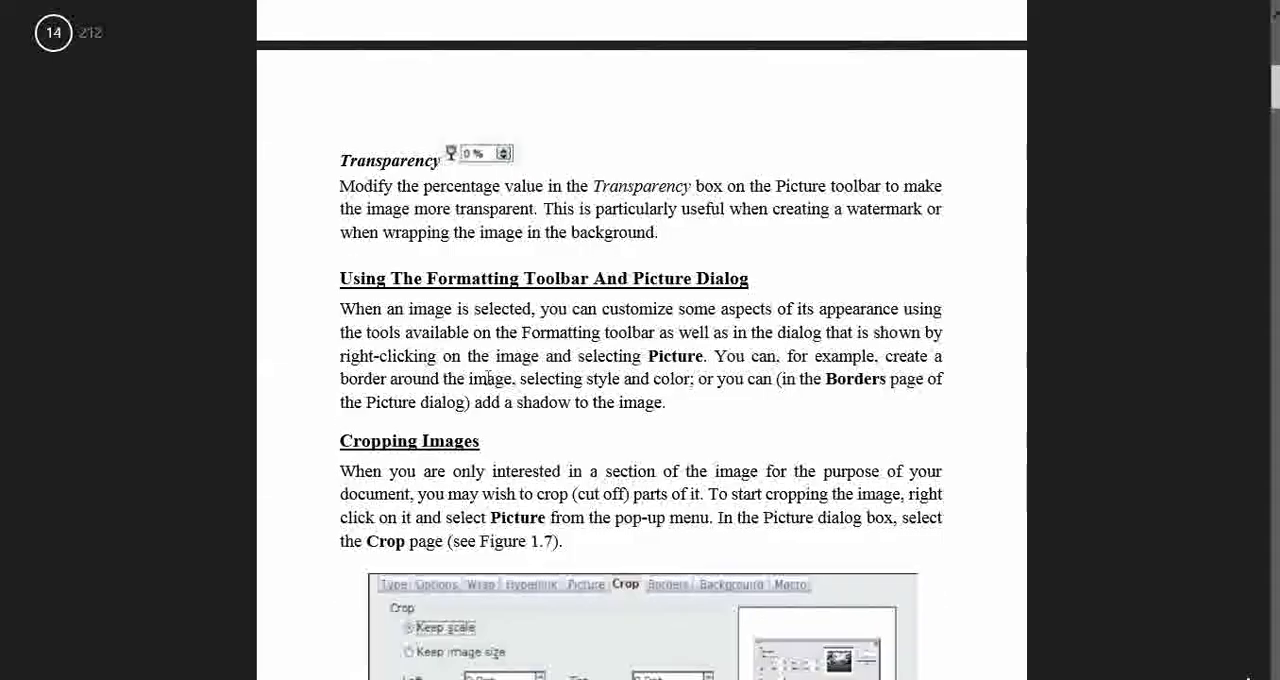
scroll(487, 377, "down", 5)
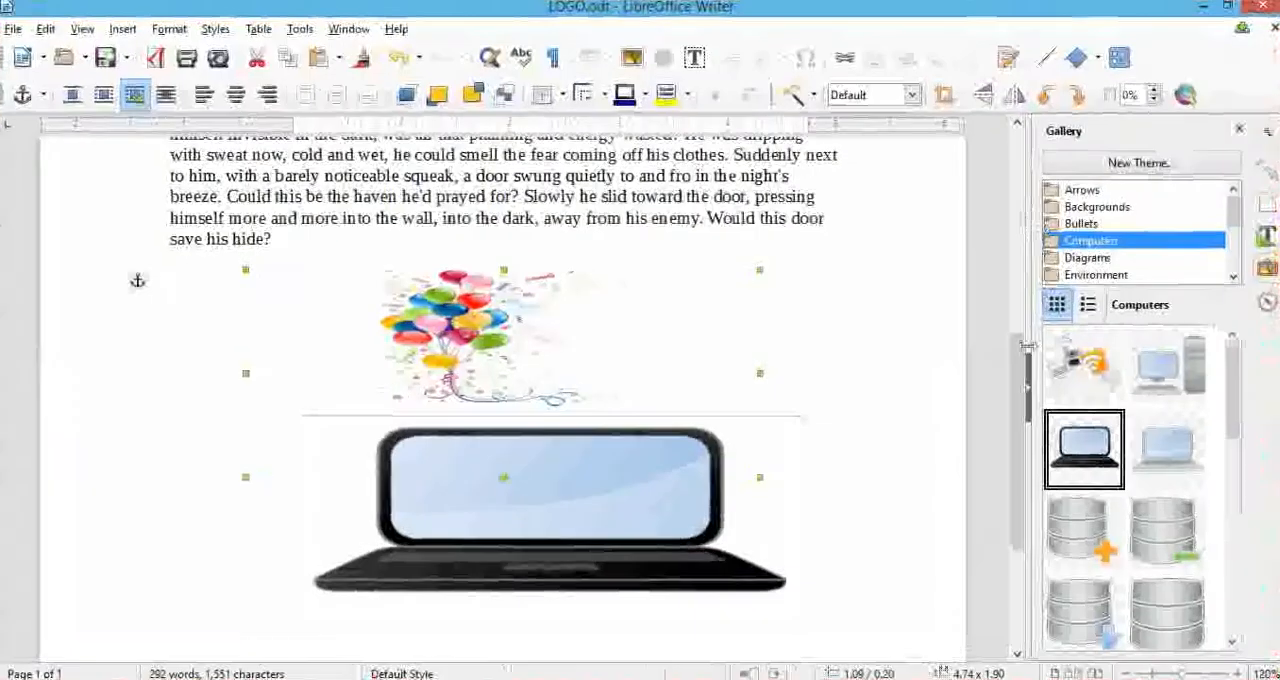
Return to LOGO.odt, close the Gallery and display the properties of the selected image.
left_click(629, 509)
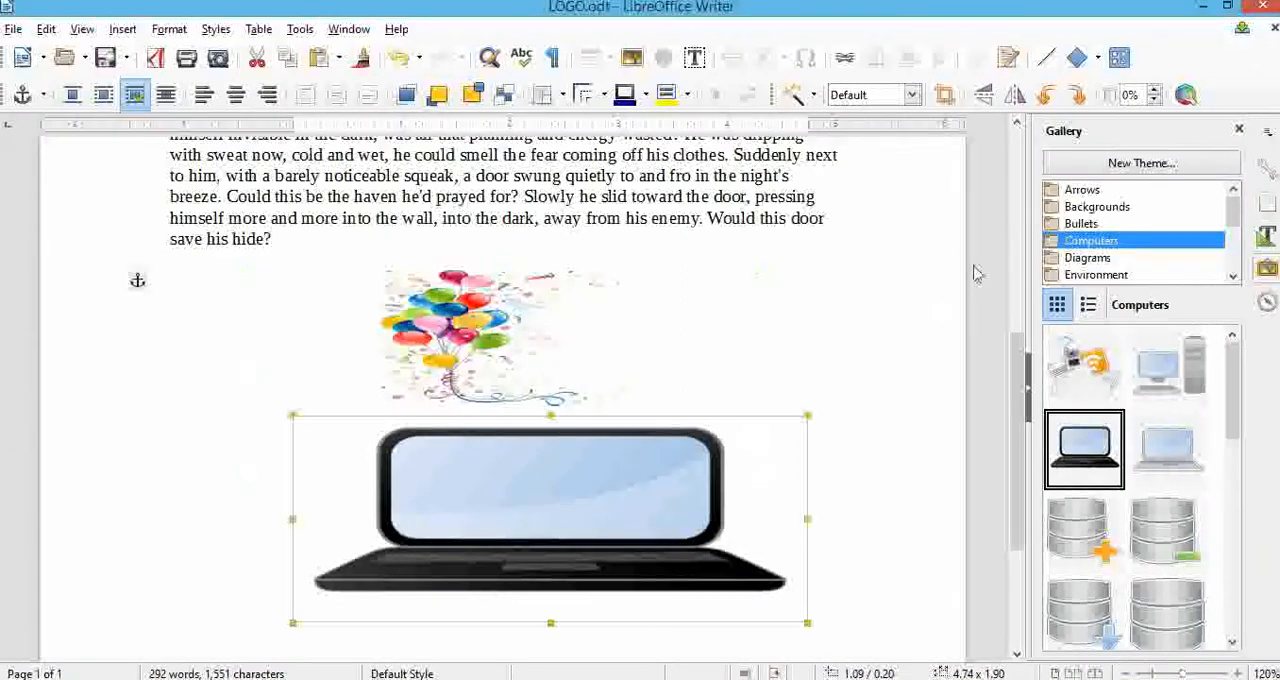
left_click(1241, 130)
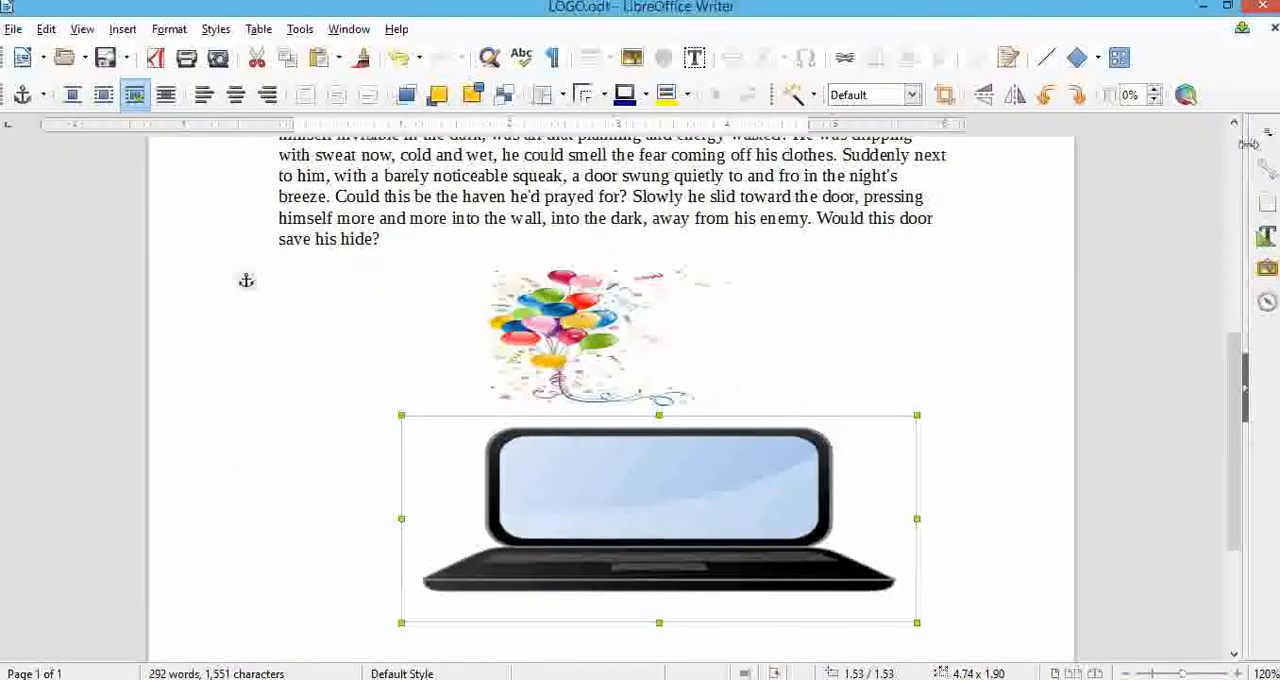
left_click(1268, 172)
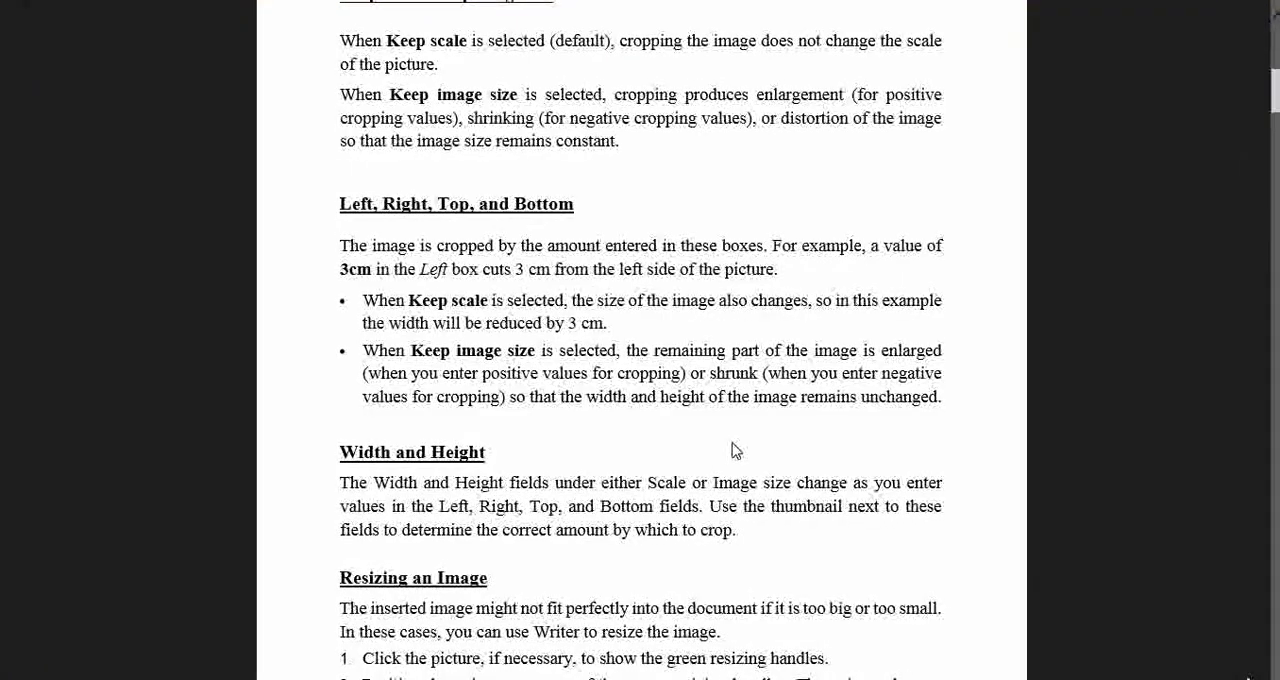
Read the textbook's resizing examples, return to LOGO.odt and narrow the balloon image to about 2.24 inches wide.
scroll(732, 450, "down", 10)
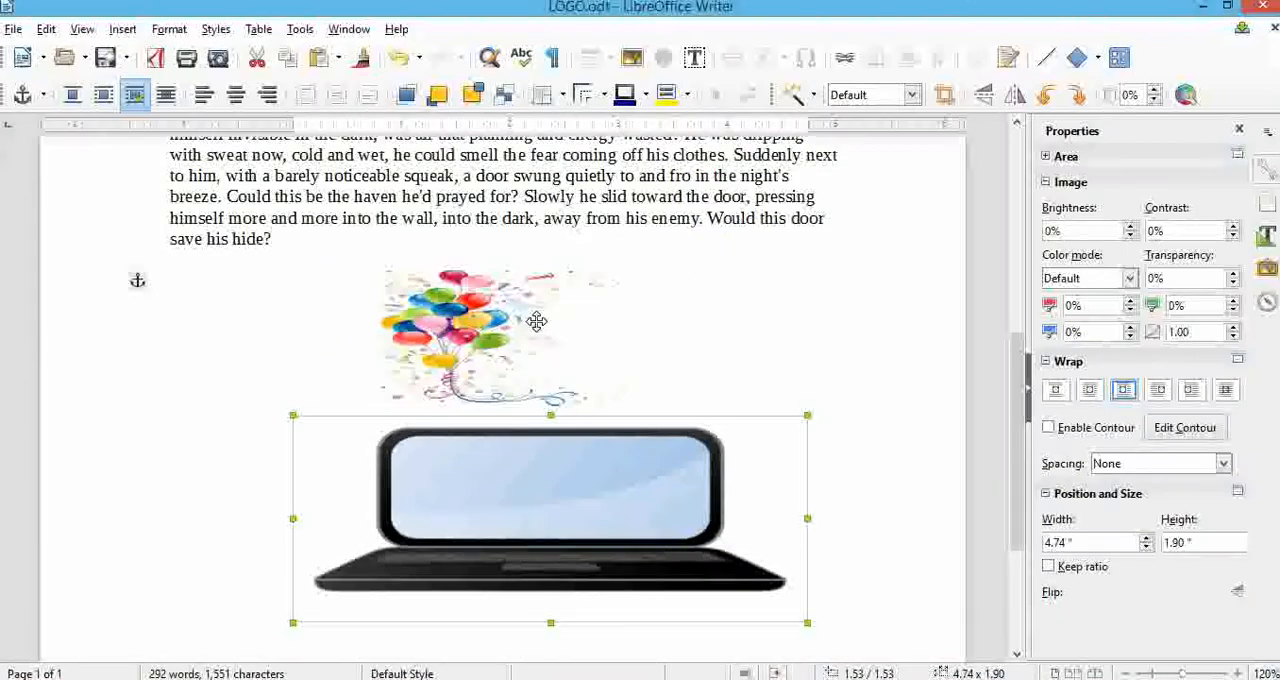
left_click(534, 323)
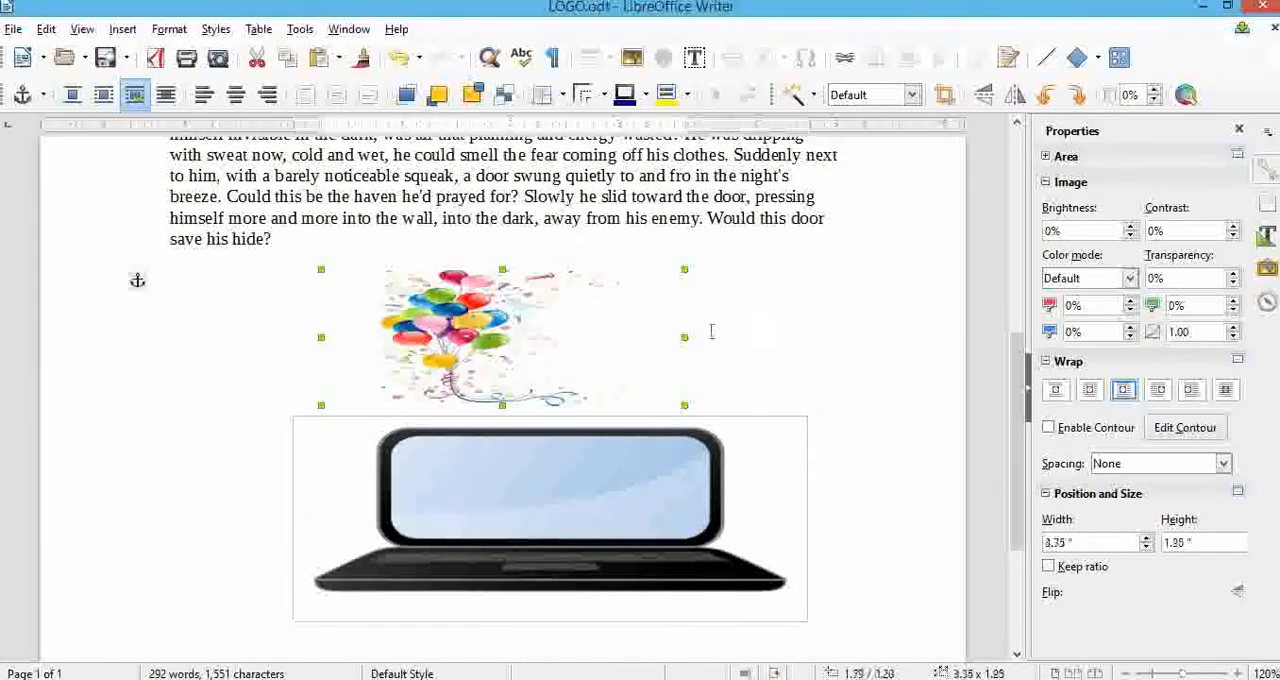
left_click_drag(685, 336, 564, 337)
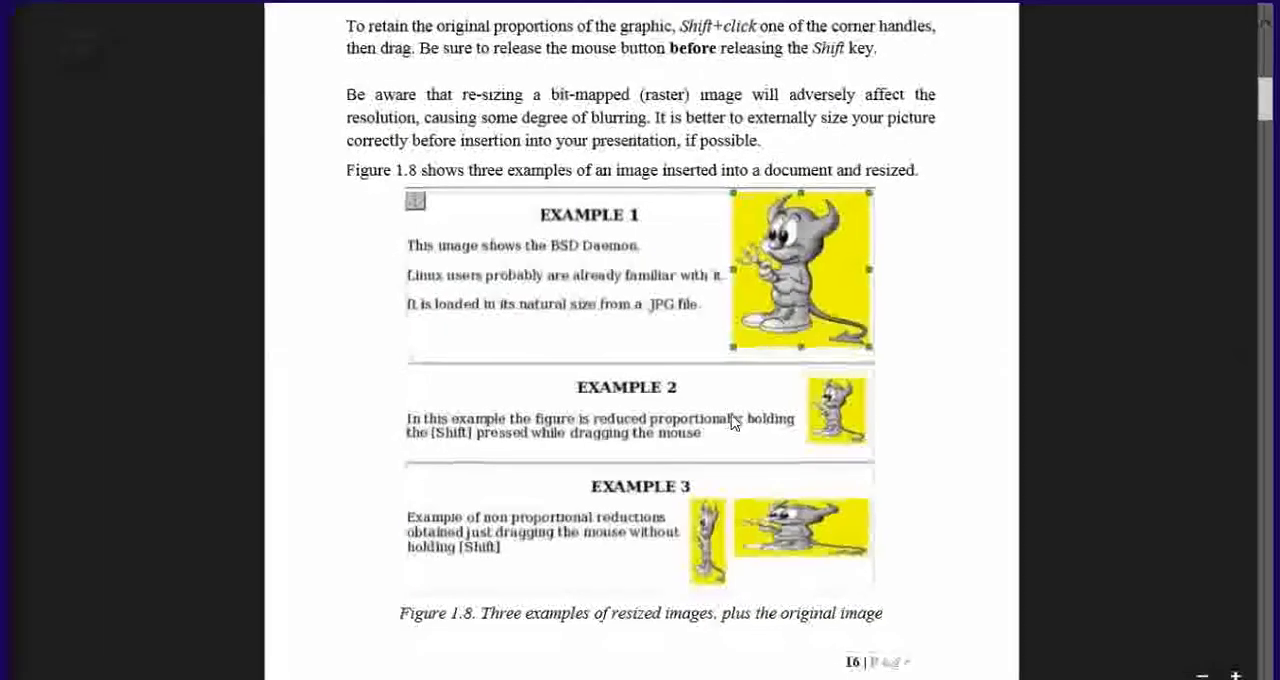
Switch to the PDF textbook and read the sections on rotating images and creating drawing objects.
scroll(733, 421, "down", 10)
scroll(733, 421, "down", 15)
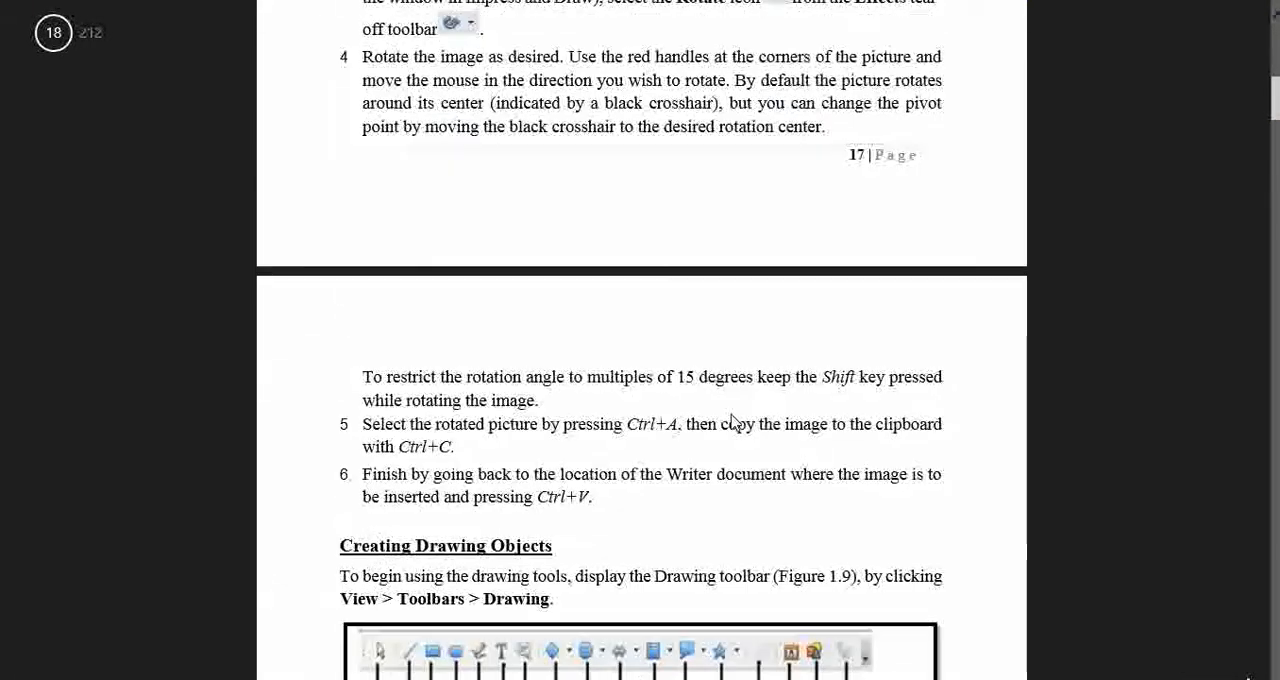
scroll(733, 421, "down", 2)
scroll(733, 421, "up", 2)
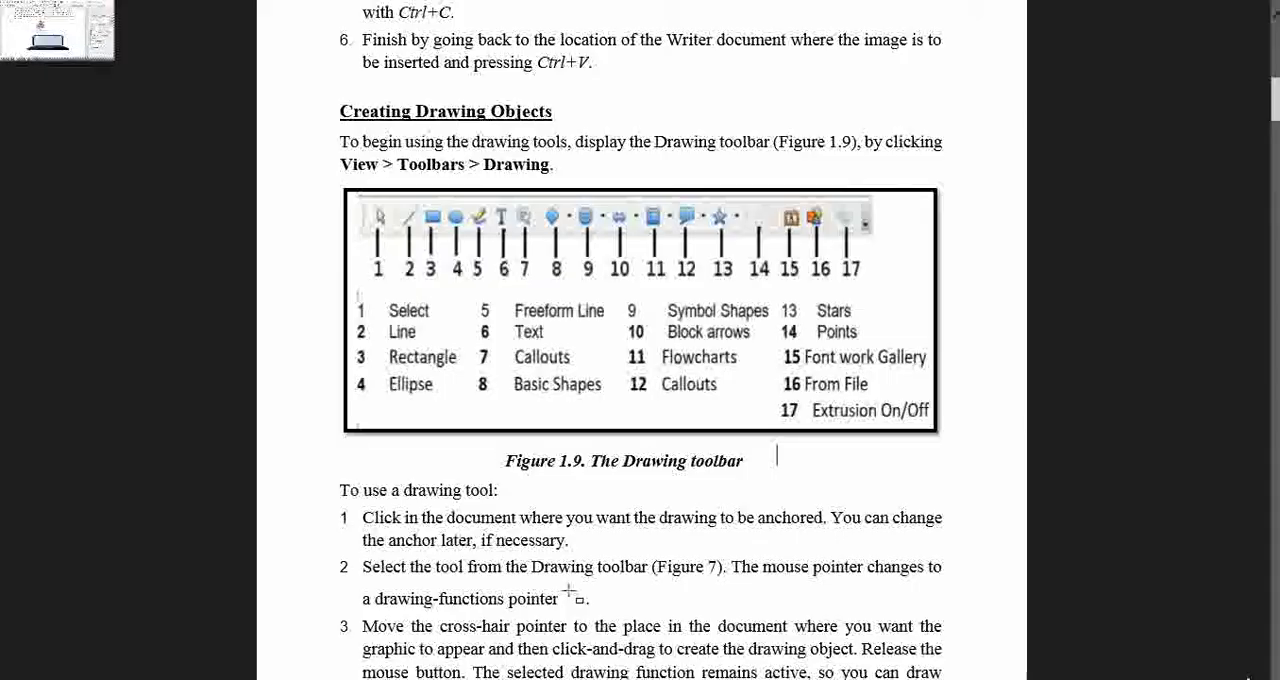
Return to LOGO.odt and display the Drawing toolbar.
left_click(2, 2)
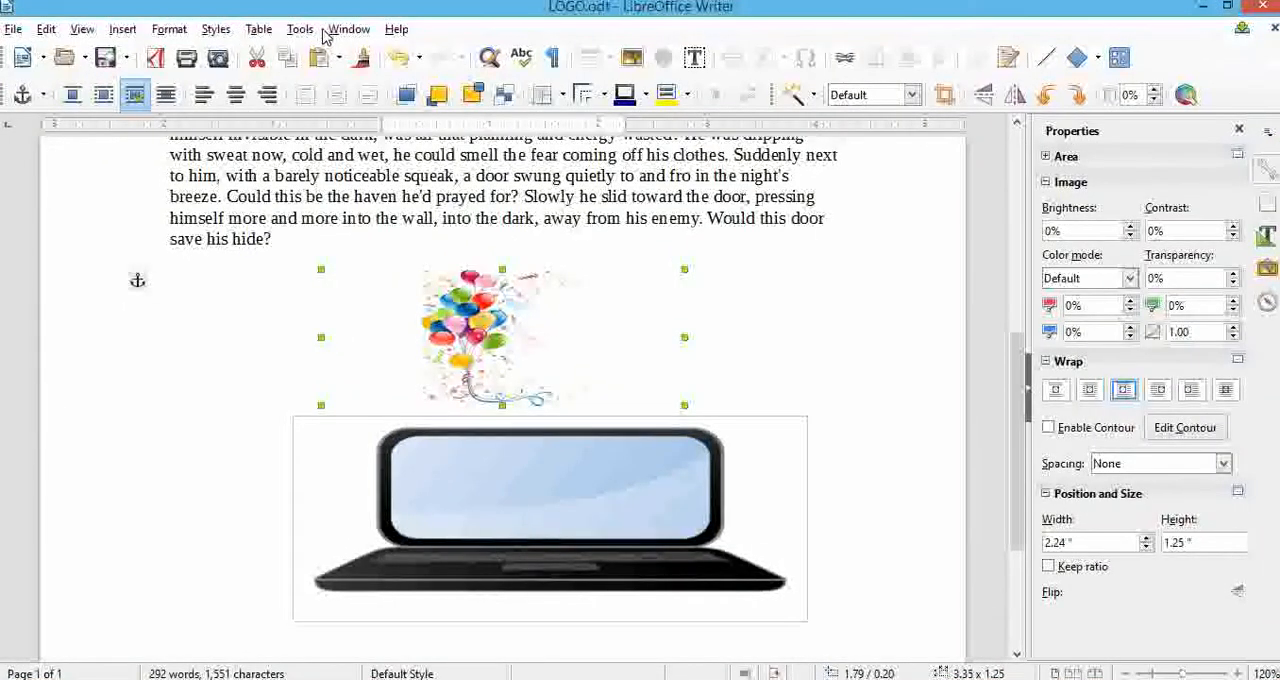
left_click(82, 29)
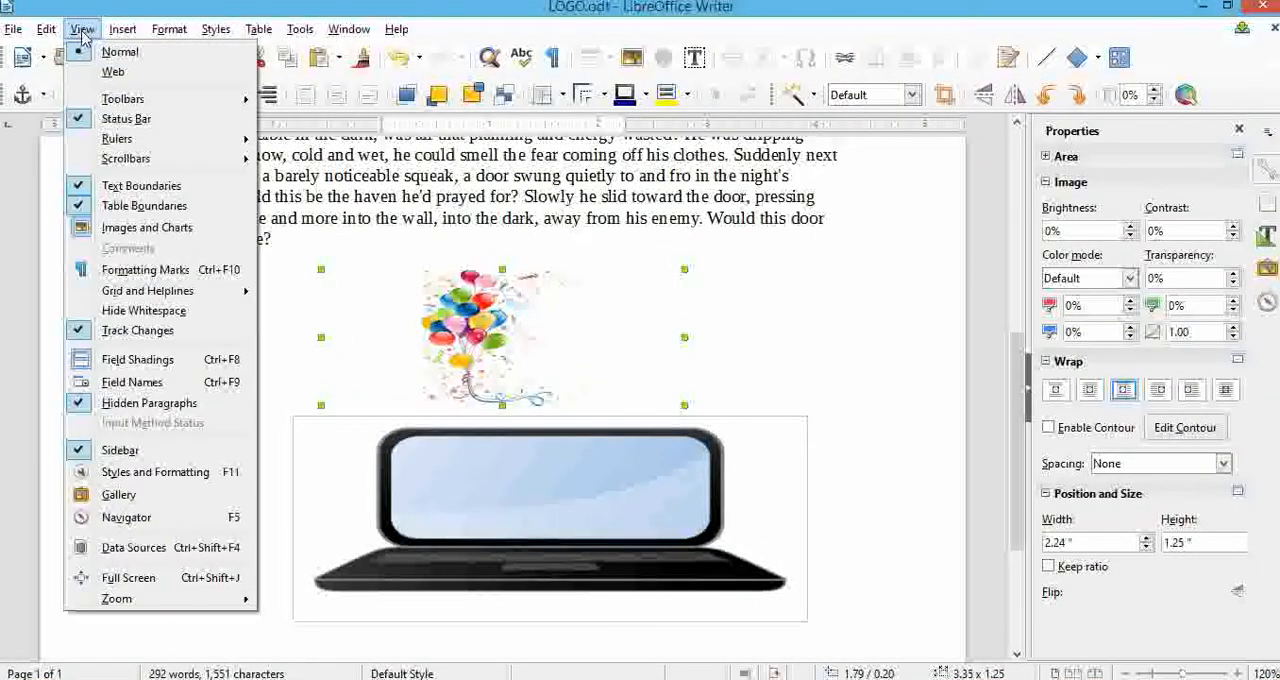
mouse_move(160, 99)
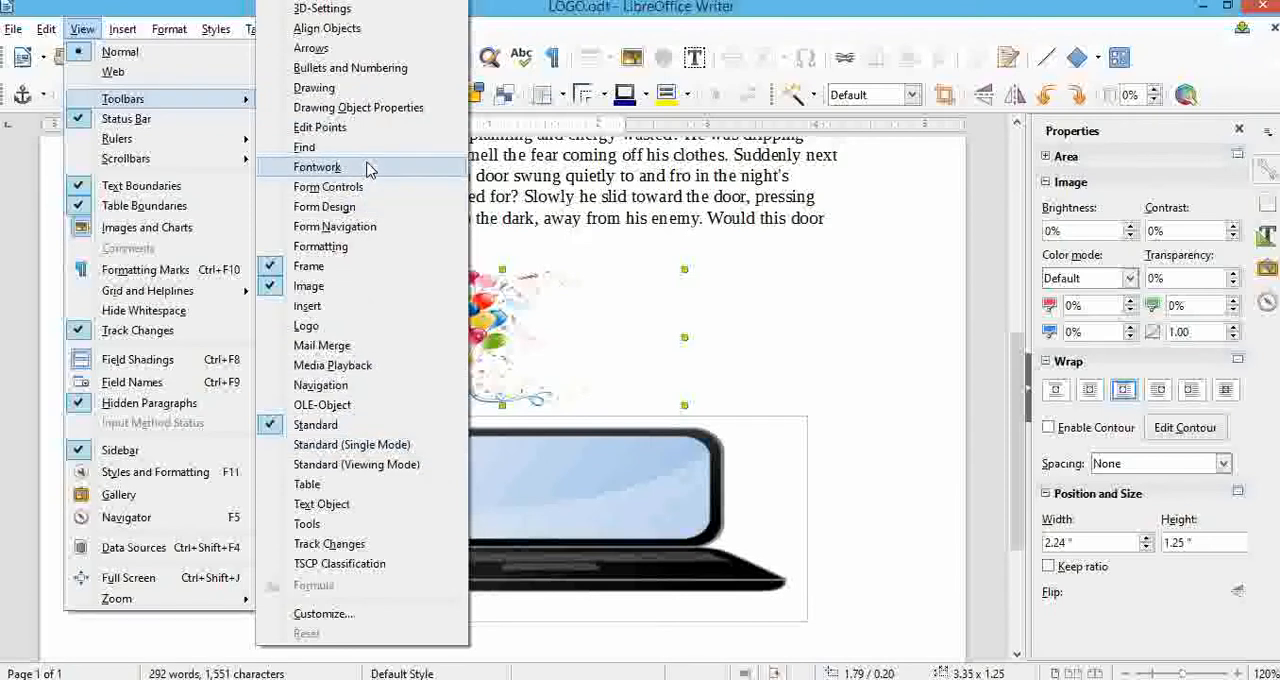
left_click(376, 91)
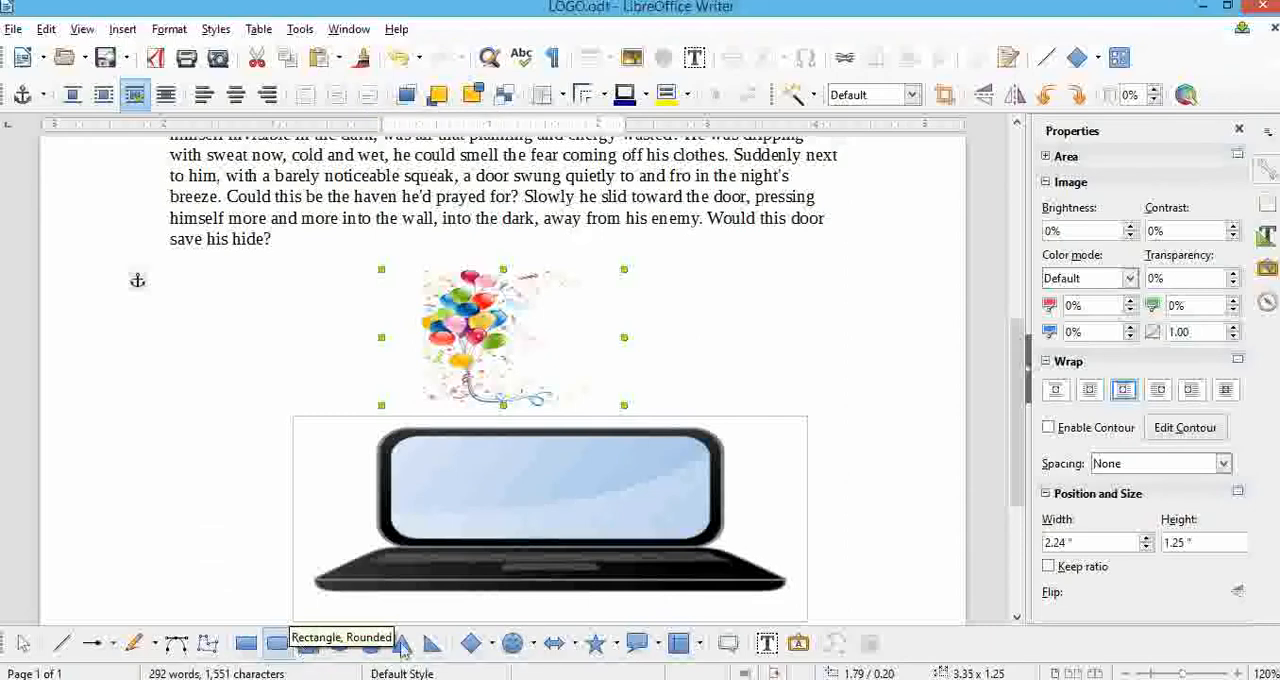
Draw a smiley face about 0.75 by 0.56 inches in the page margin beside the laptop image and give it a gradient fill.
left_click(513, 645)
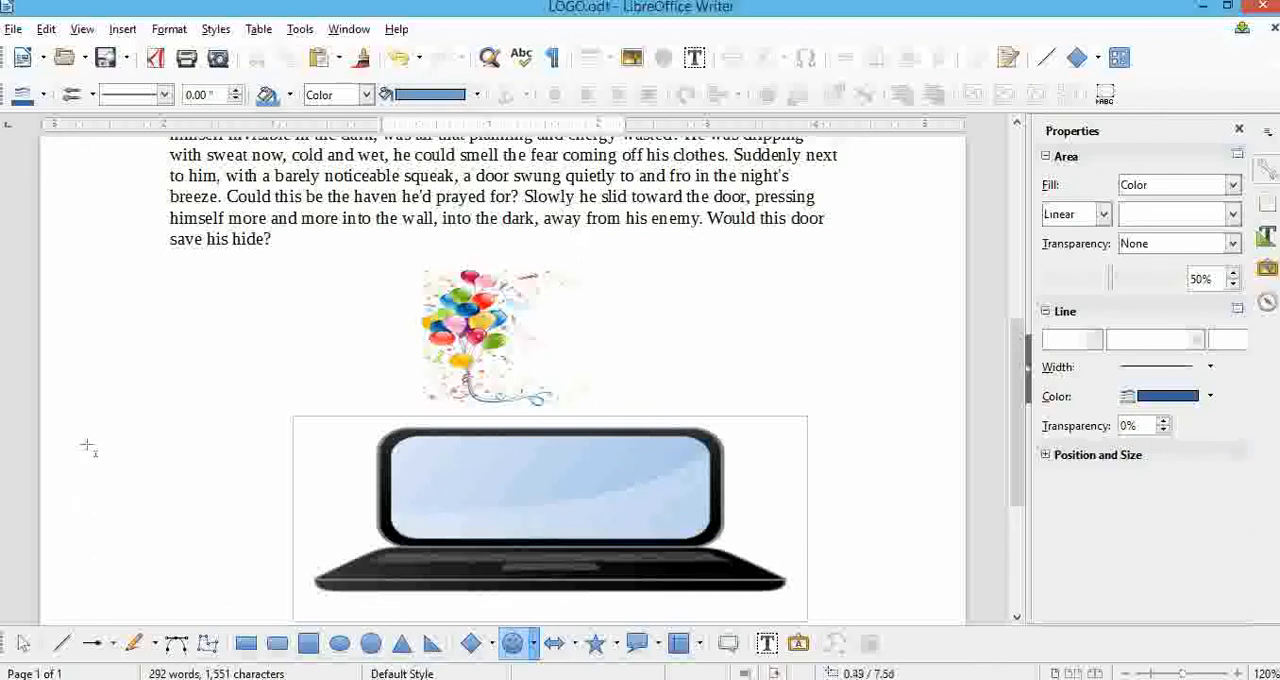
left_click_drag(86, 464, 168, 524)
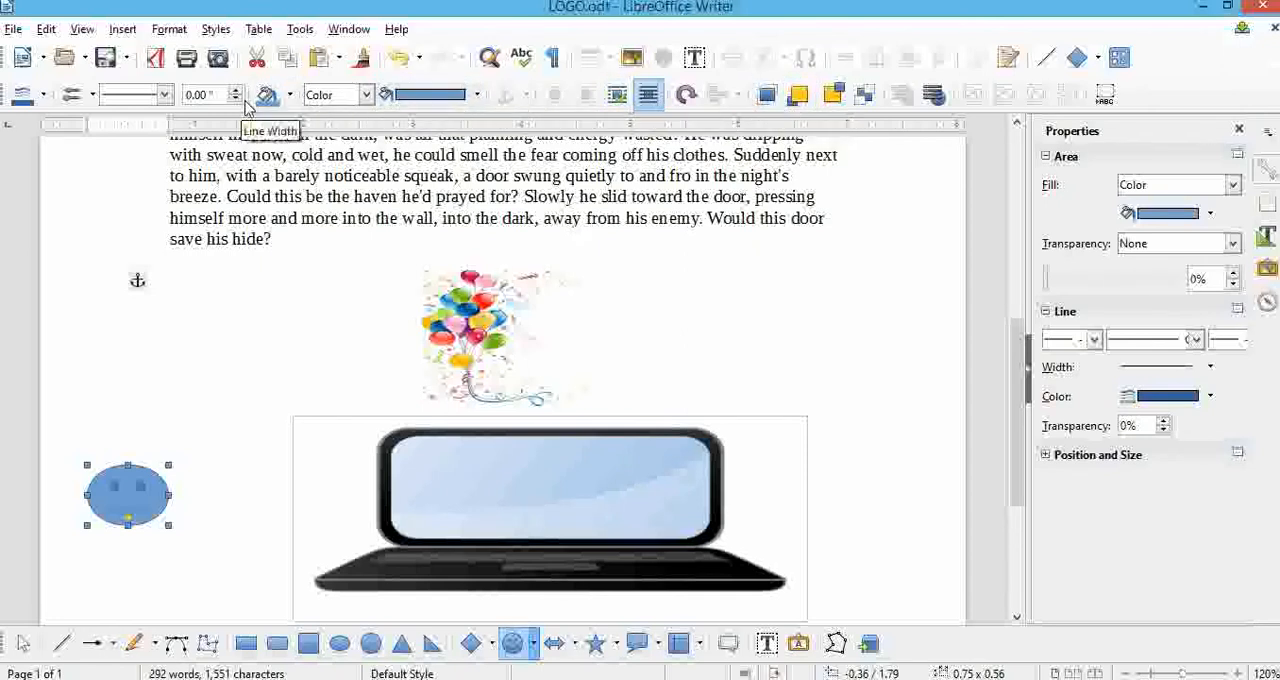
left_click(366, 95)
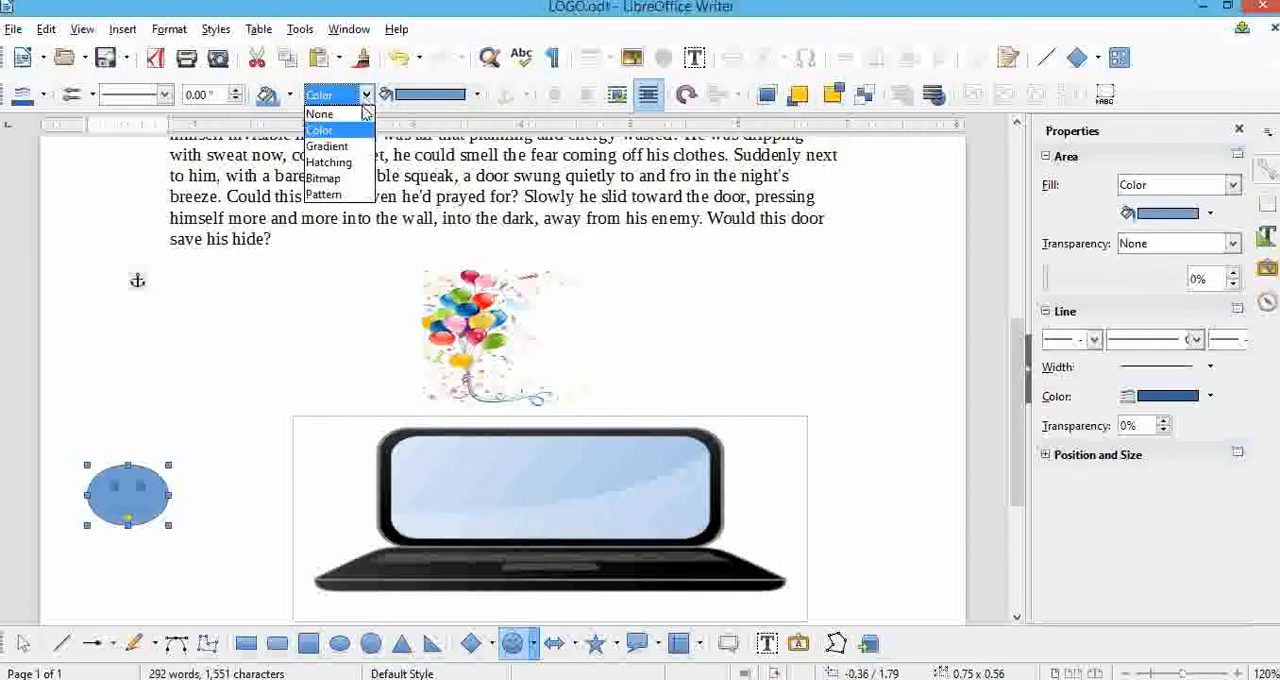
left_click(326, 146)
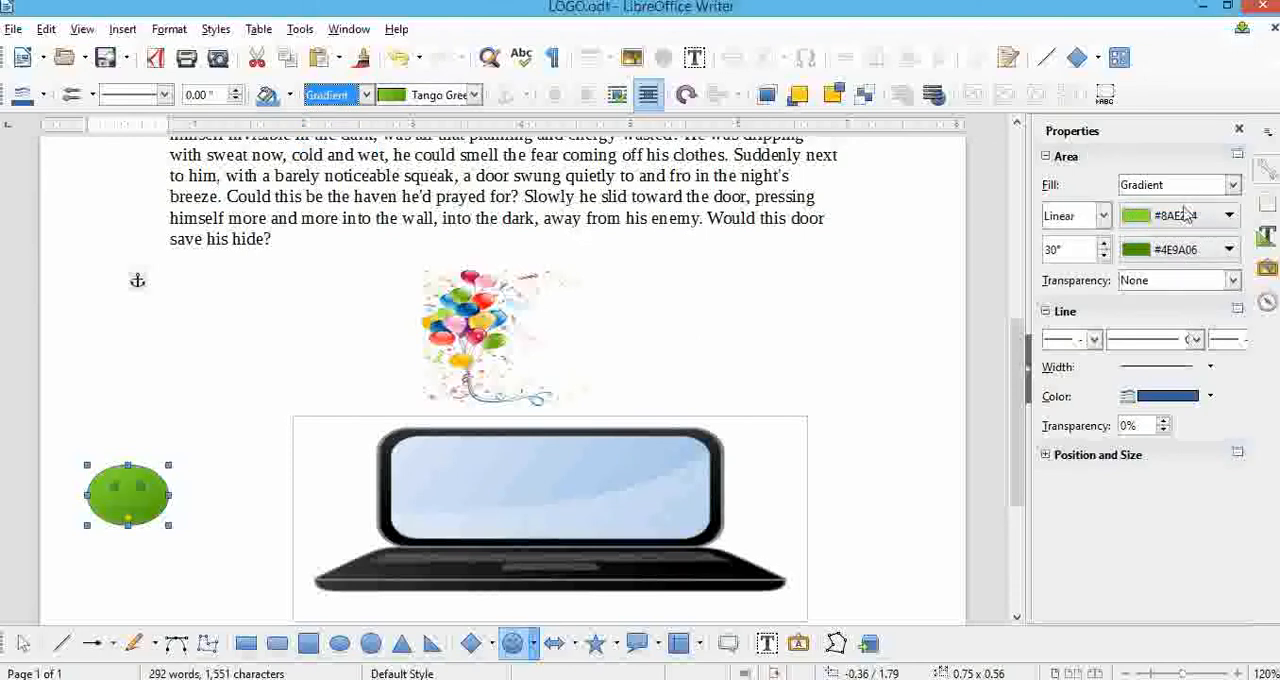
Switch to the PDF textbook and look through the drawing object sections up to Session 3 on creating and using templates.
mouse_move(2, 2)
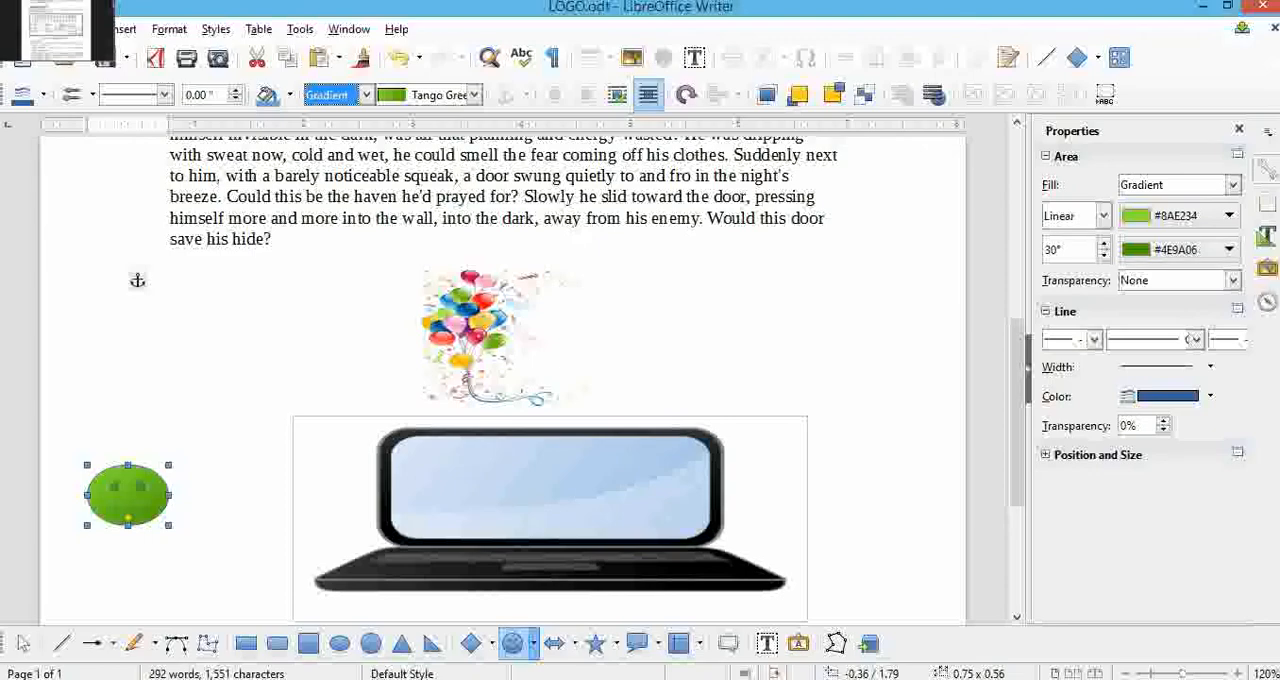
left_click(40, 30)
scroll(612, 414, "down", 8)
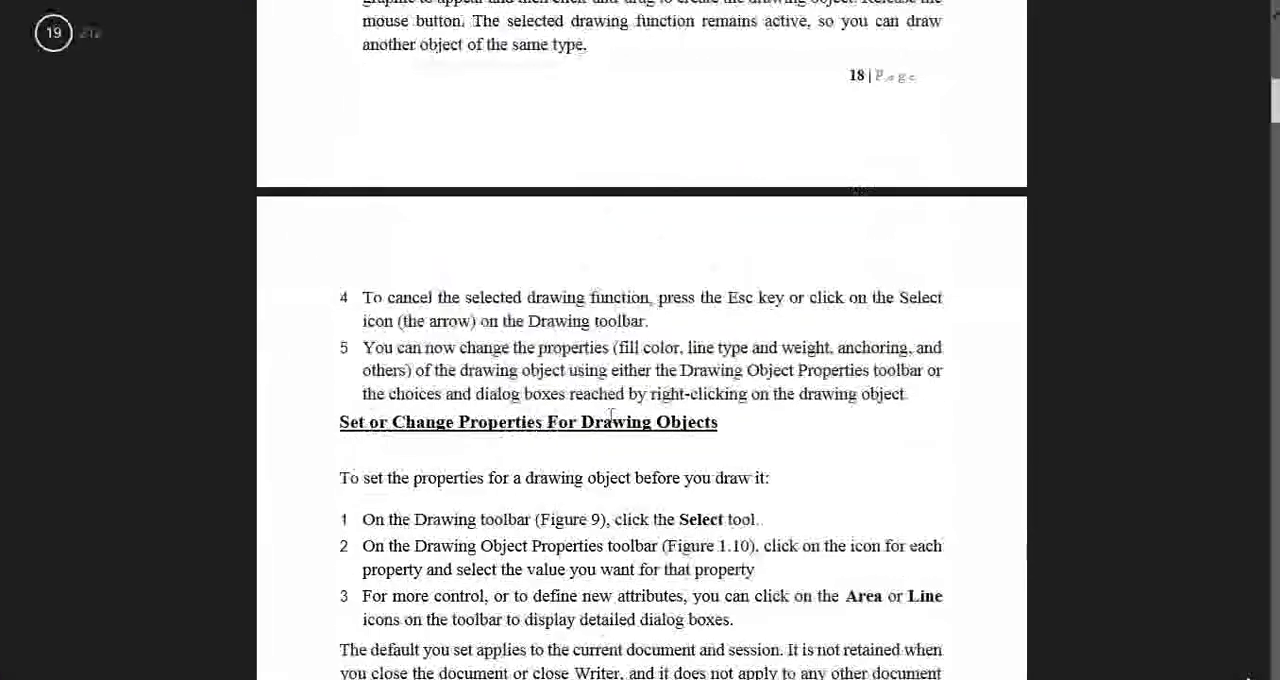
scroll(612, 414, "down", 12)
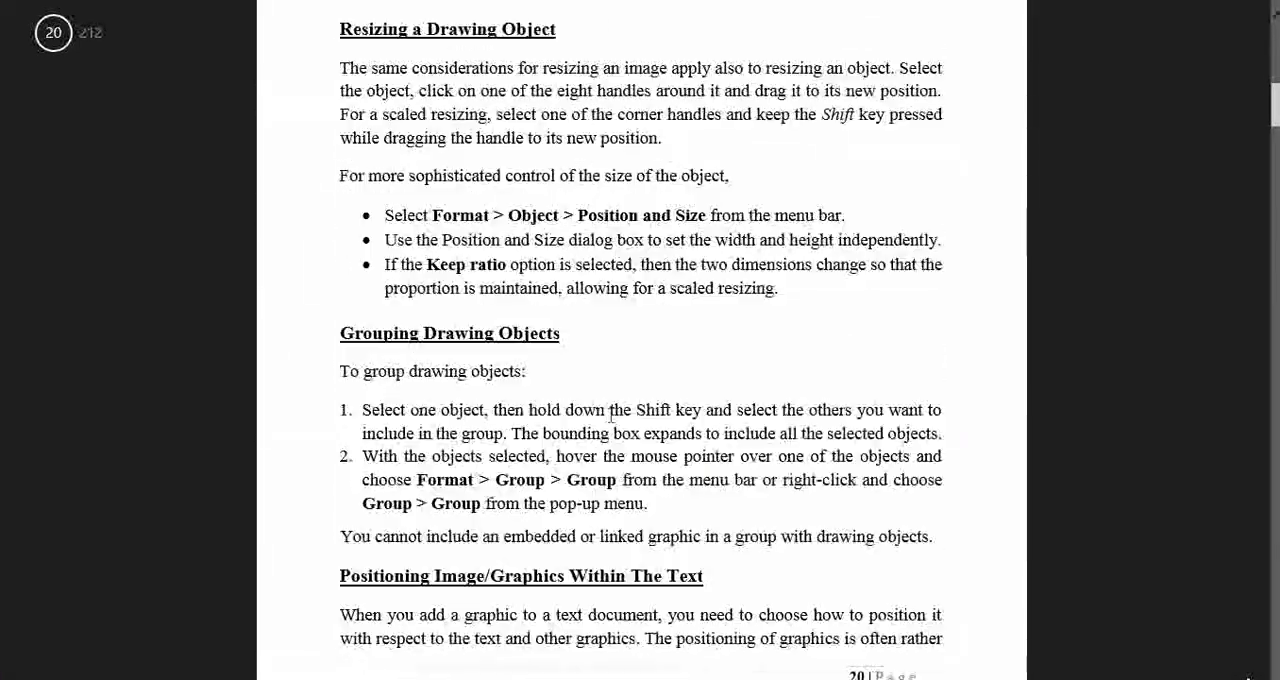
scroll(612, 418, "down", 12)
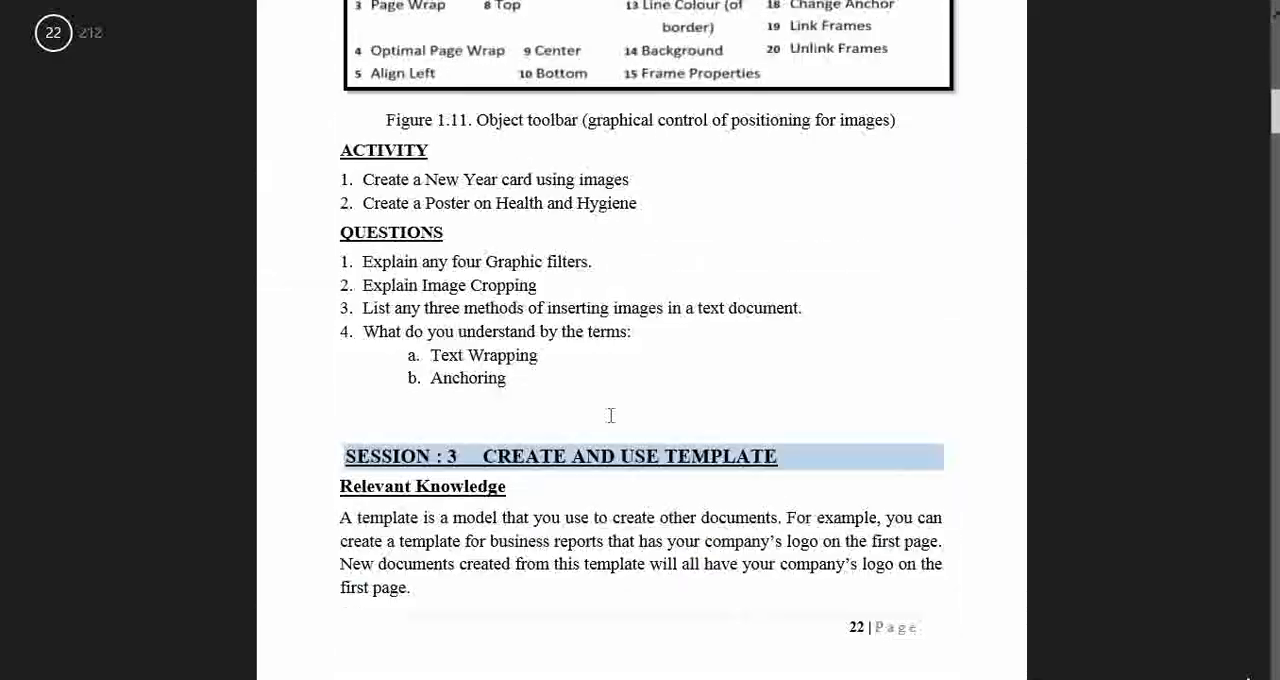
scroll(611, 415, "down", 3)
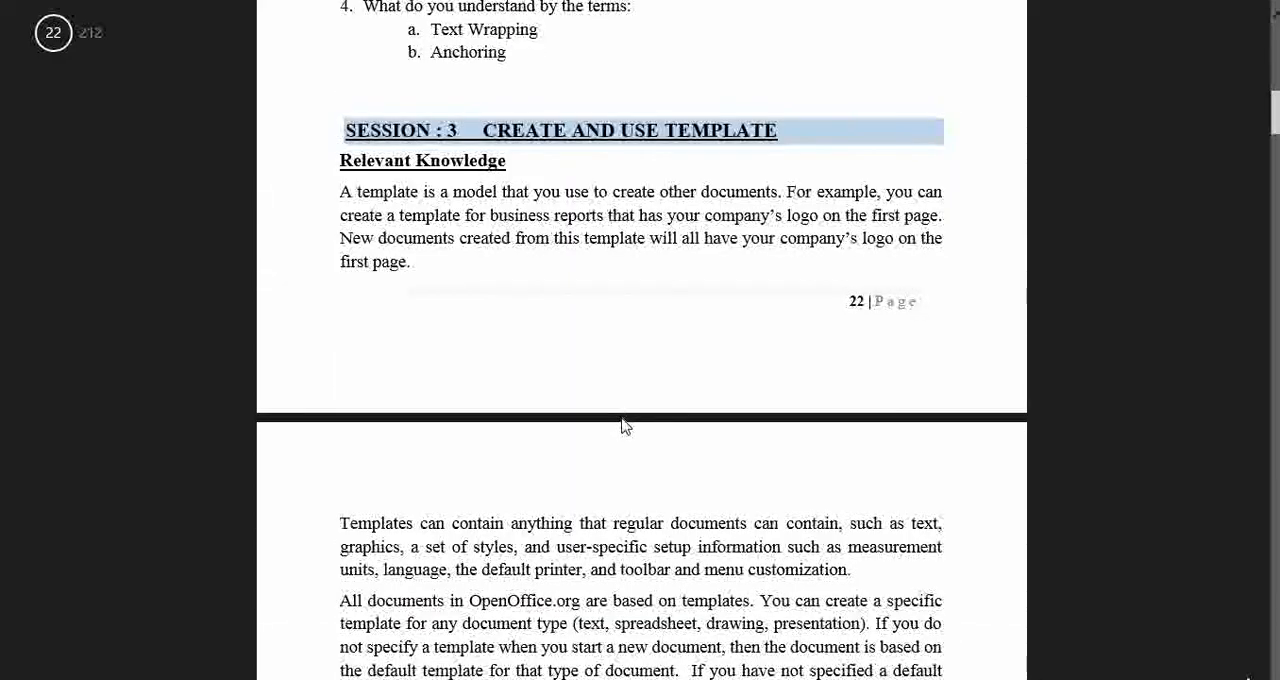